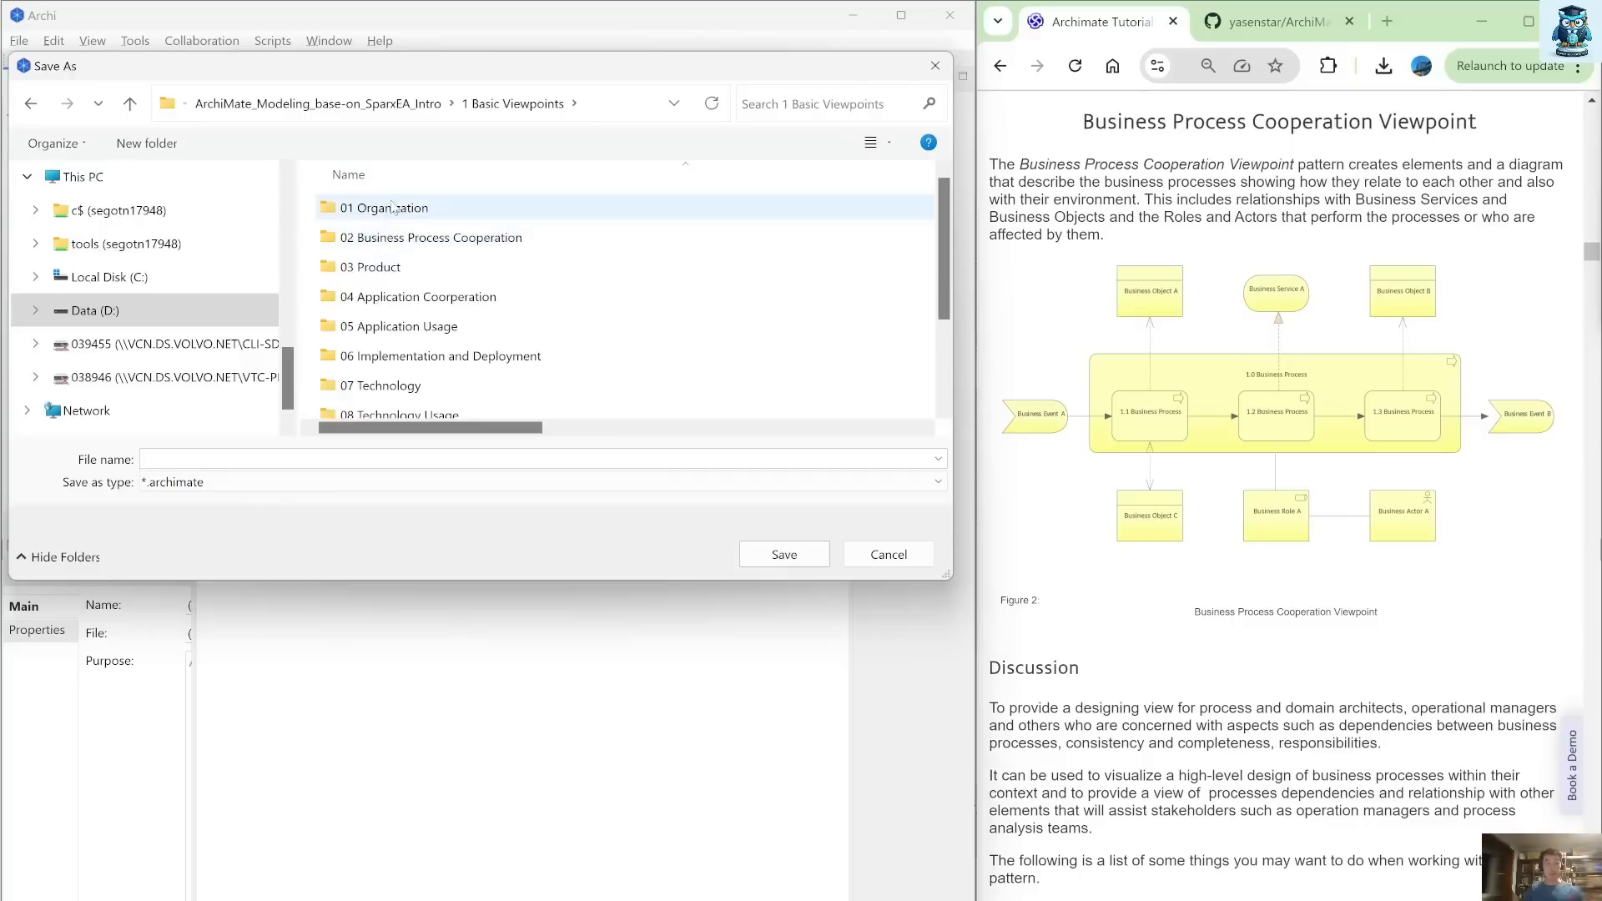
Reuse the file name 01_Organization_Pattern.archimate from the 01 Organization folder and set the save location to the 02 Business Process Cooperation folder
double_click(394, 208)
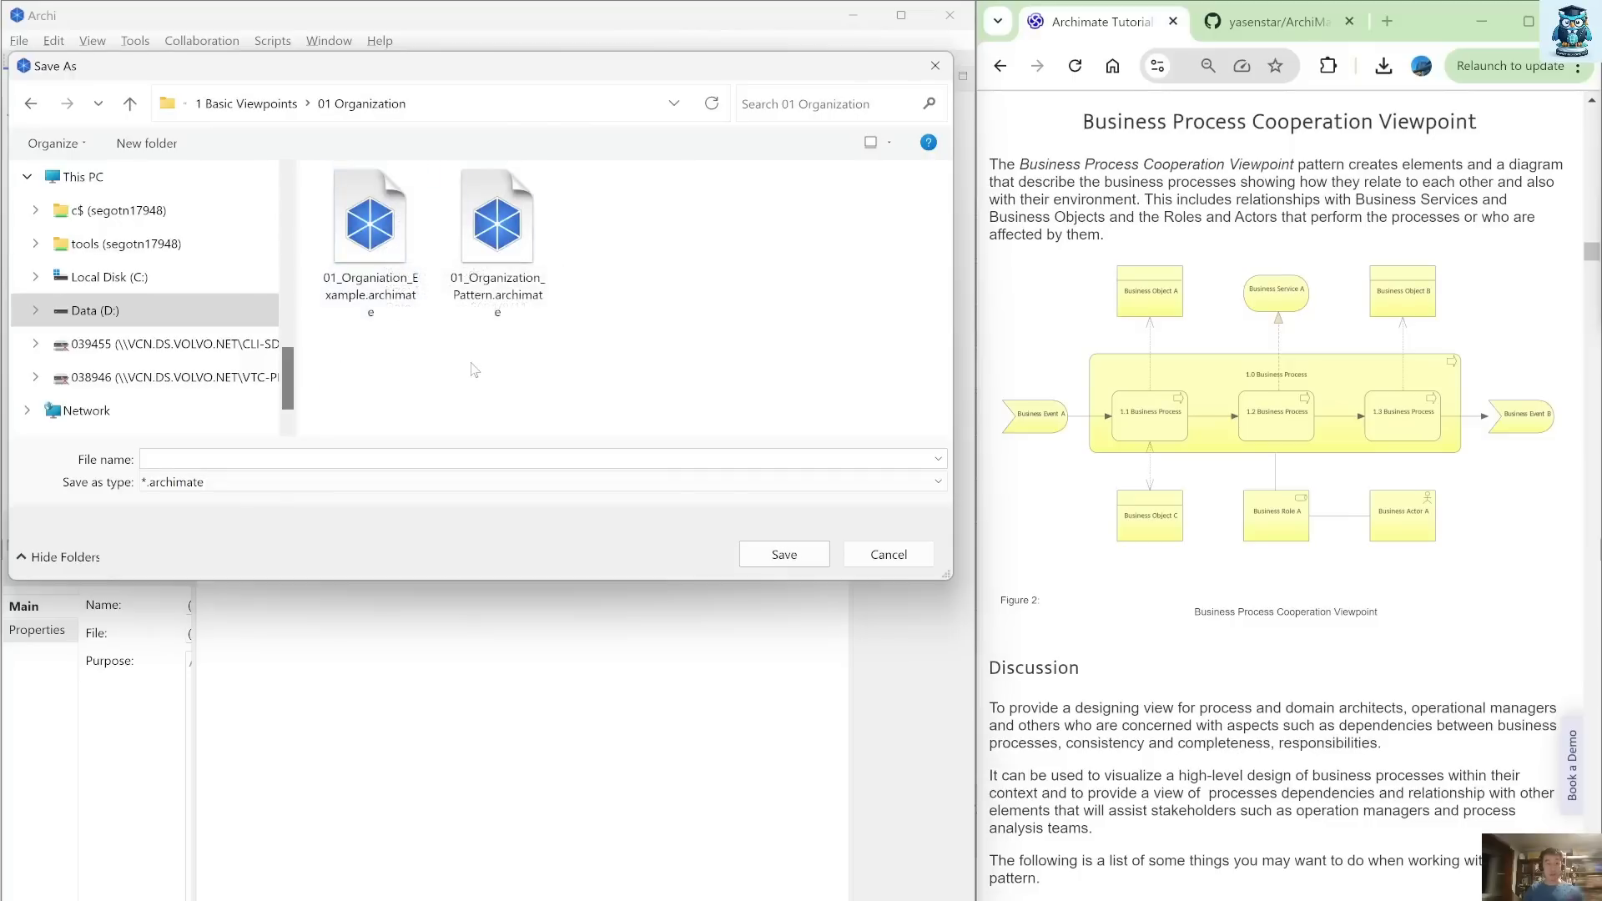
left_click(498, 238)
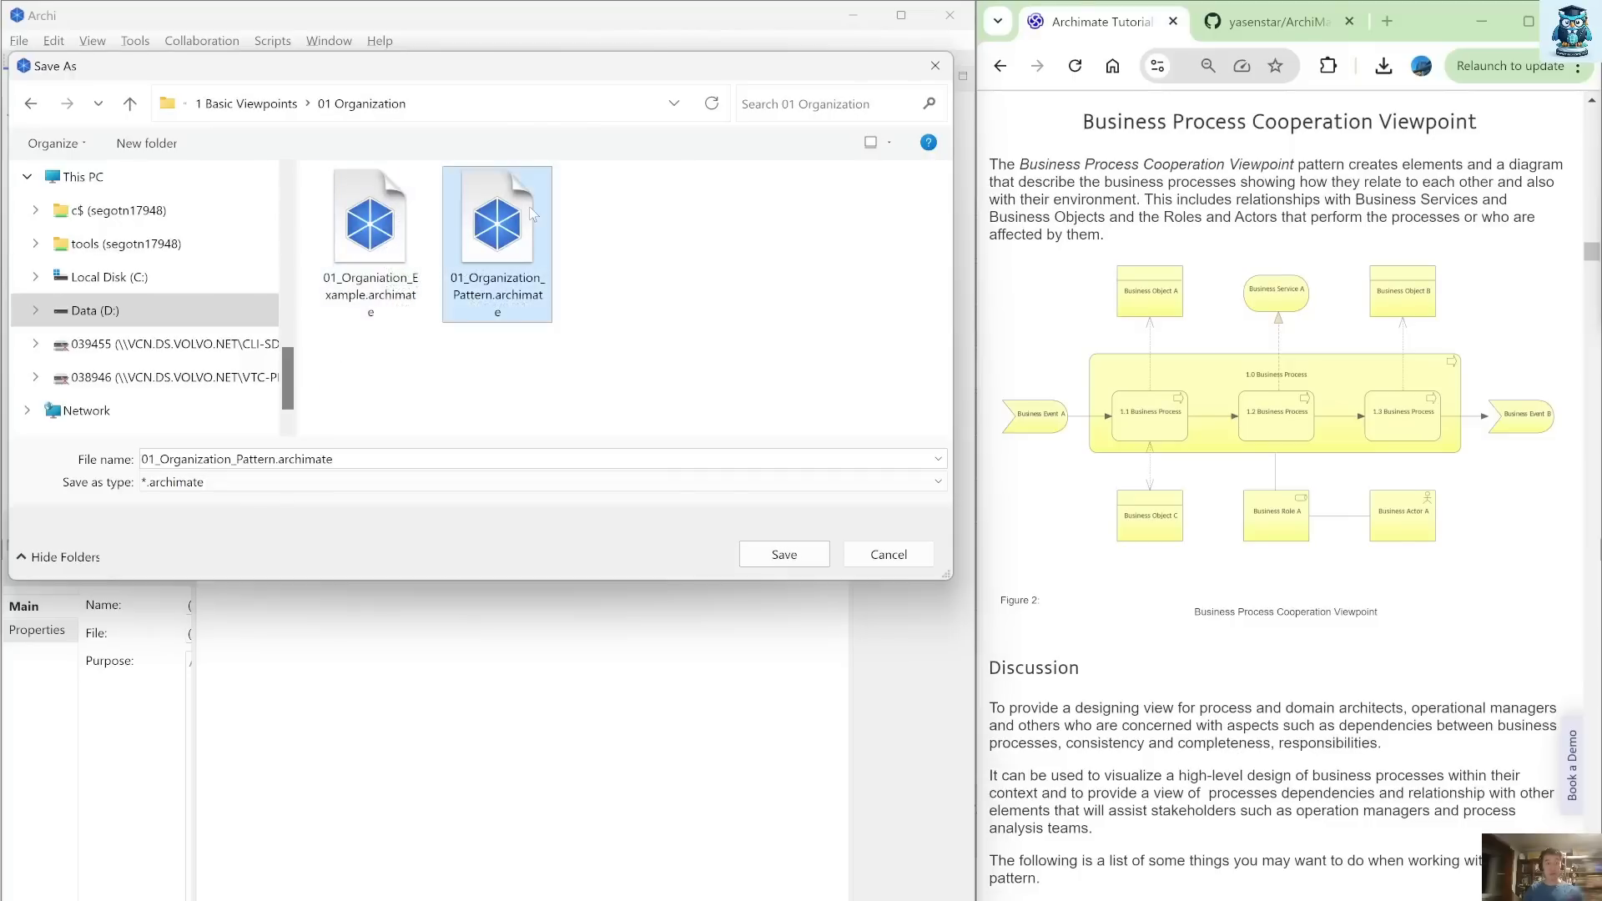
left_click(250, 103)
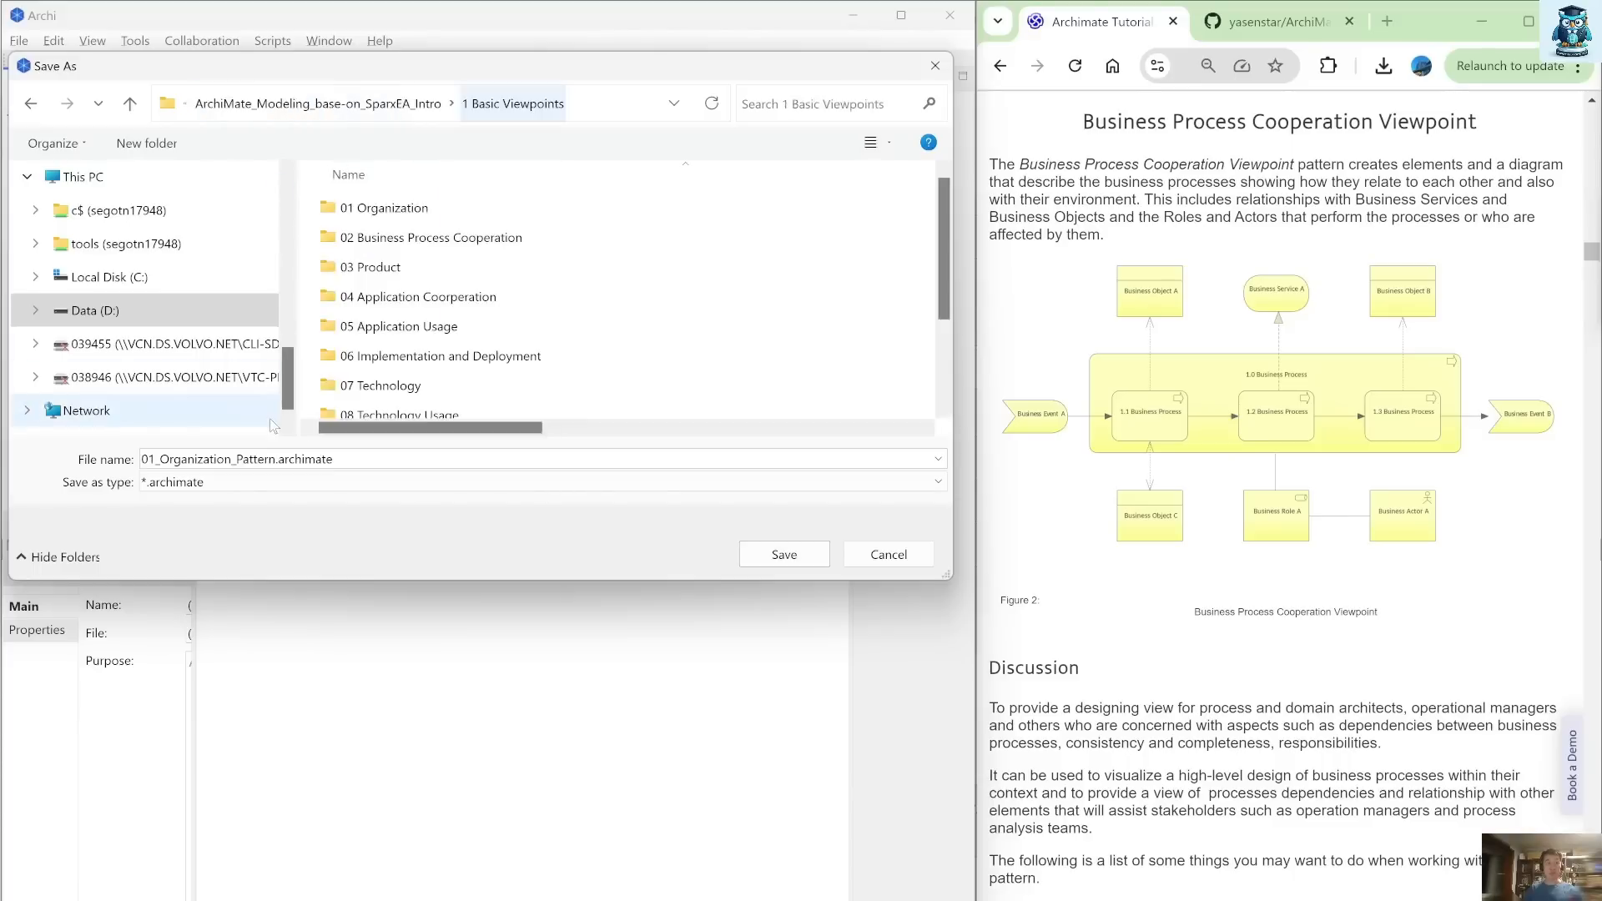
double_click(384, 238)
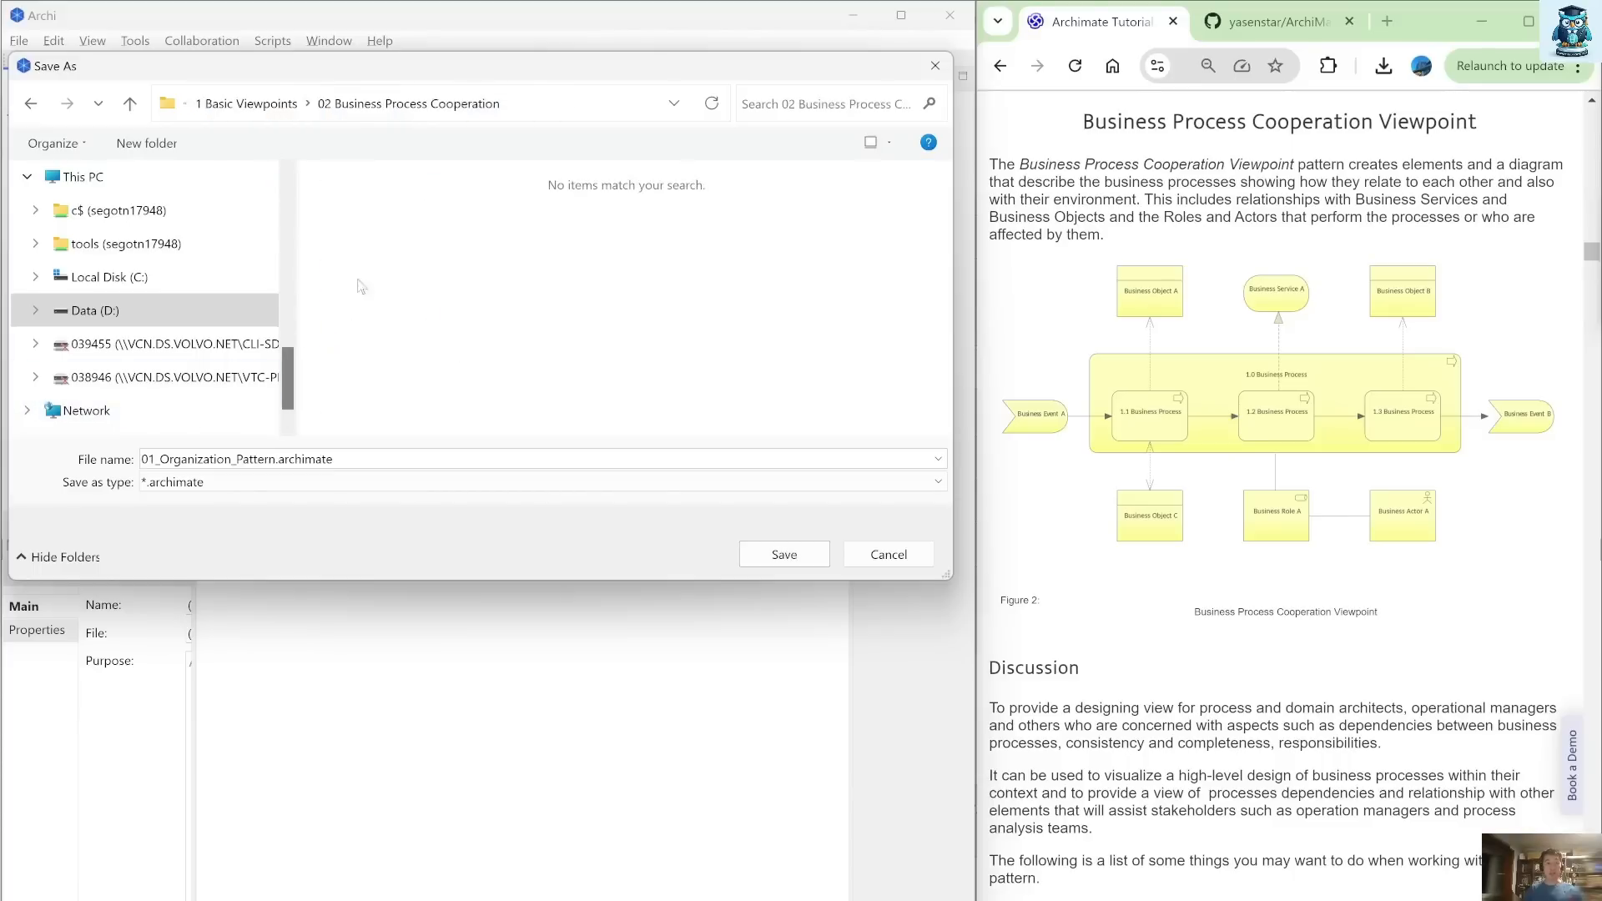
Change the save file name to 01_Business-Process-Cooperation_Pattern.archimate
left_click(166, 459)
left_click_drag(166, 459, 233, 458)
key("BackSpace")
key("BackSpace")
type("Business-")
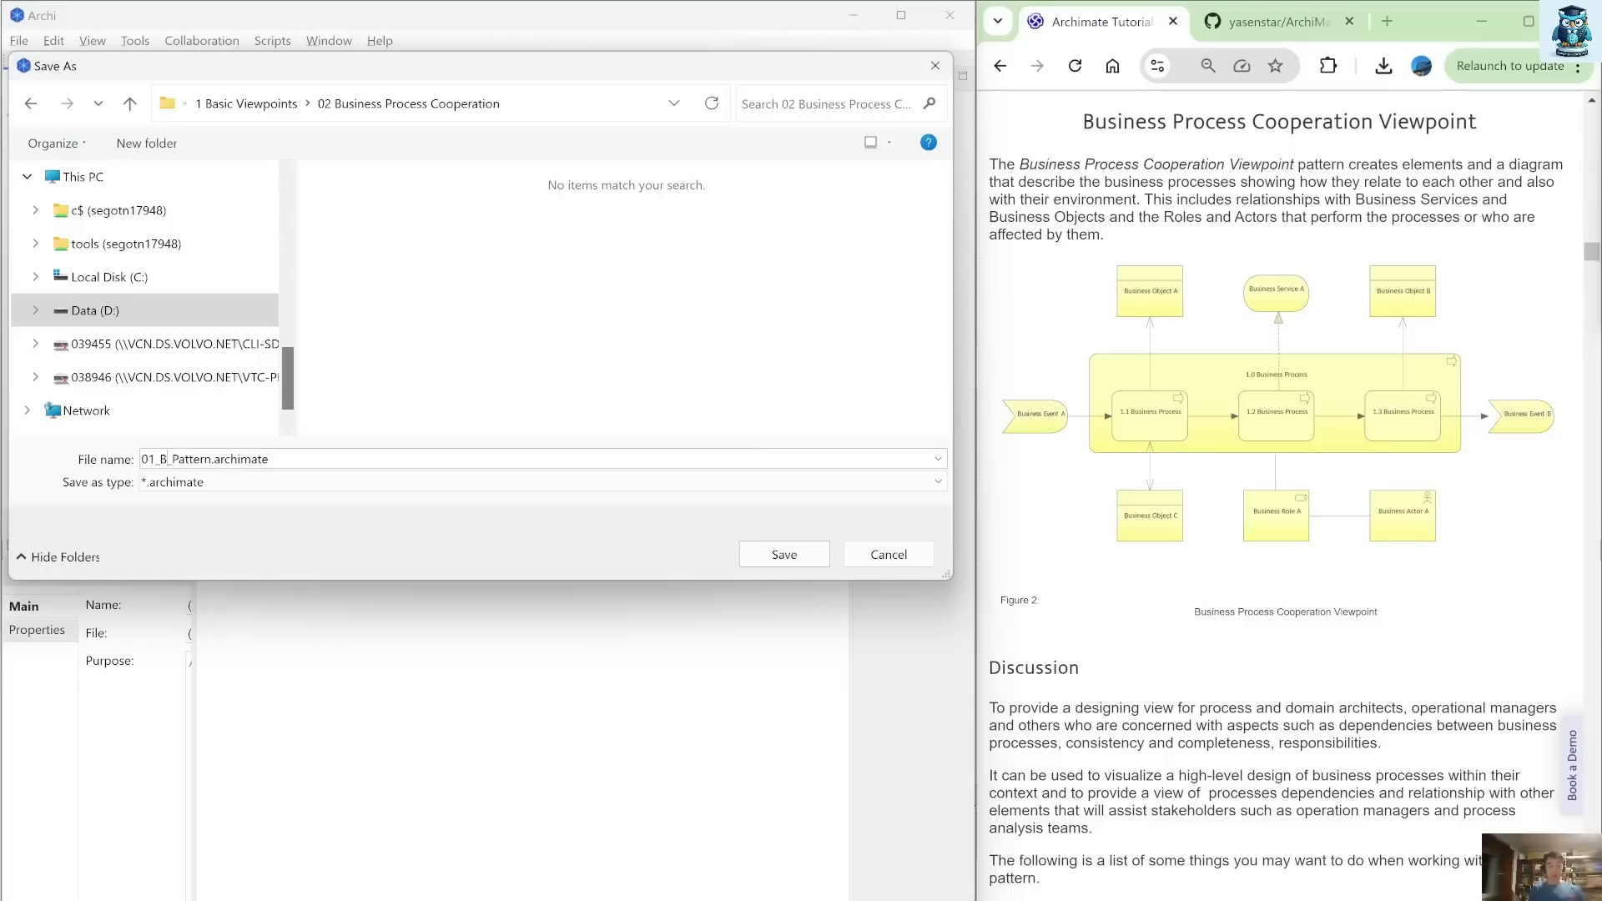
type("Process-X")
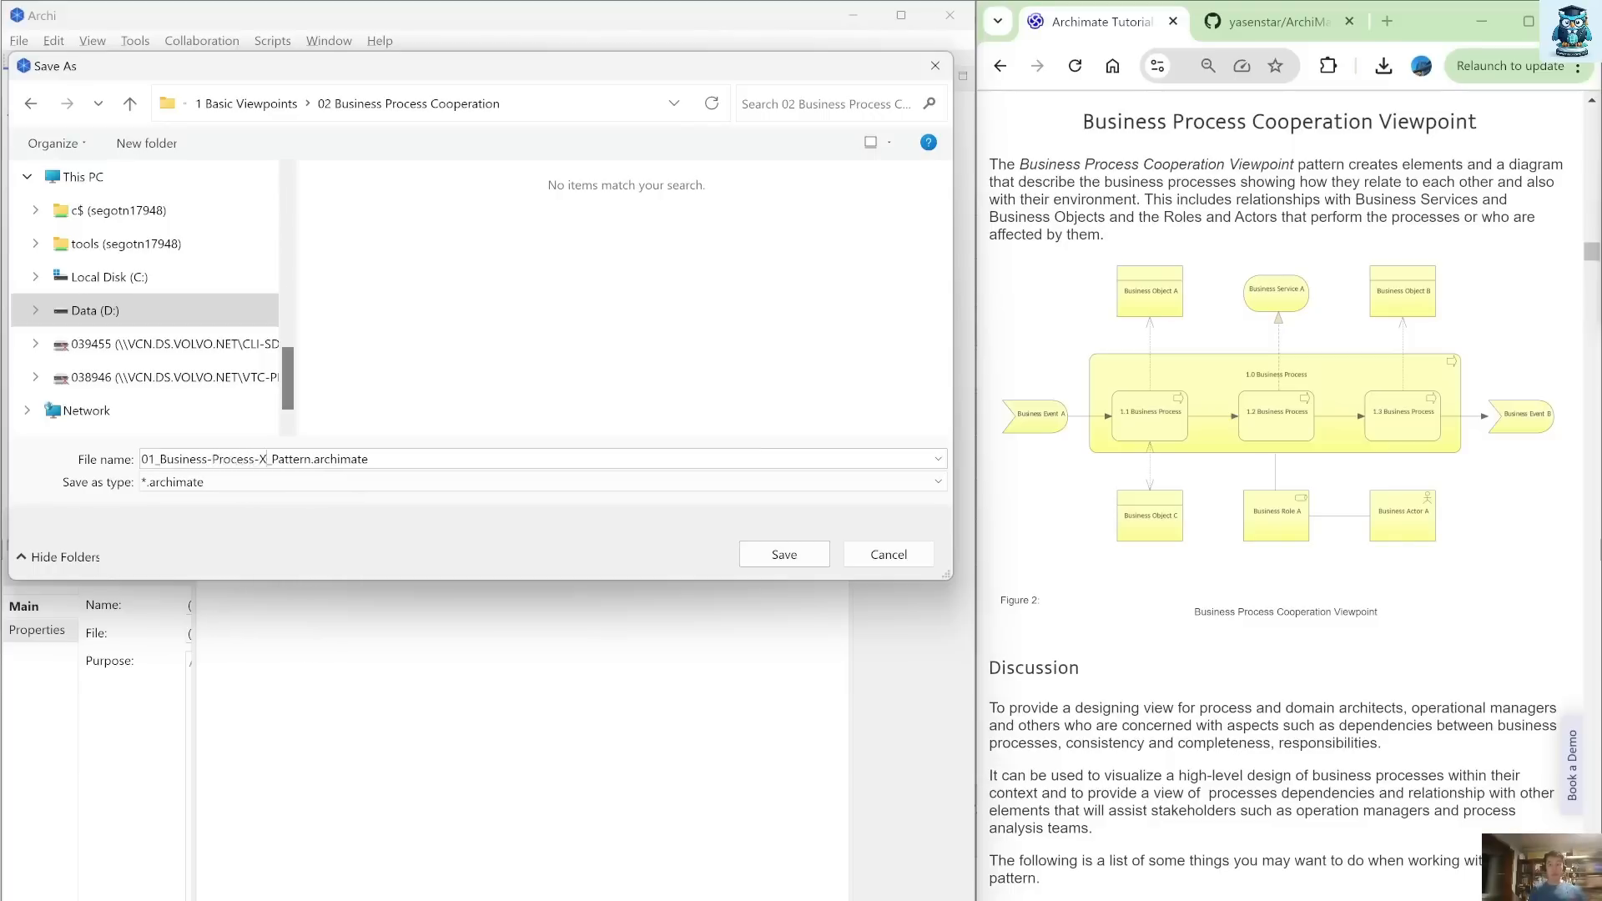
key("BackSpace")
type("Cooperation")
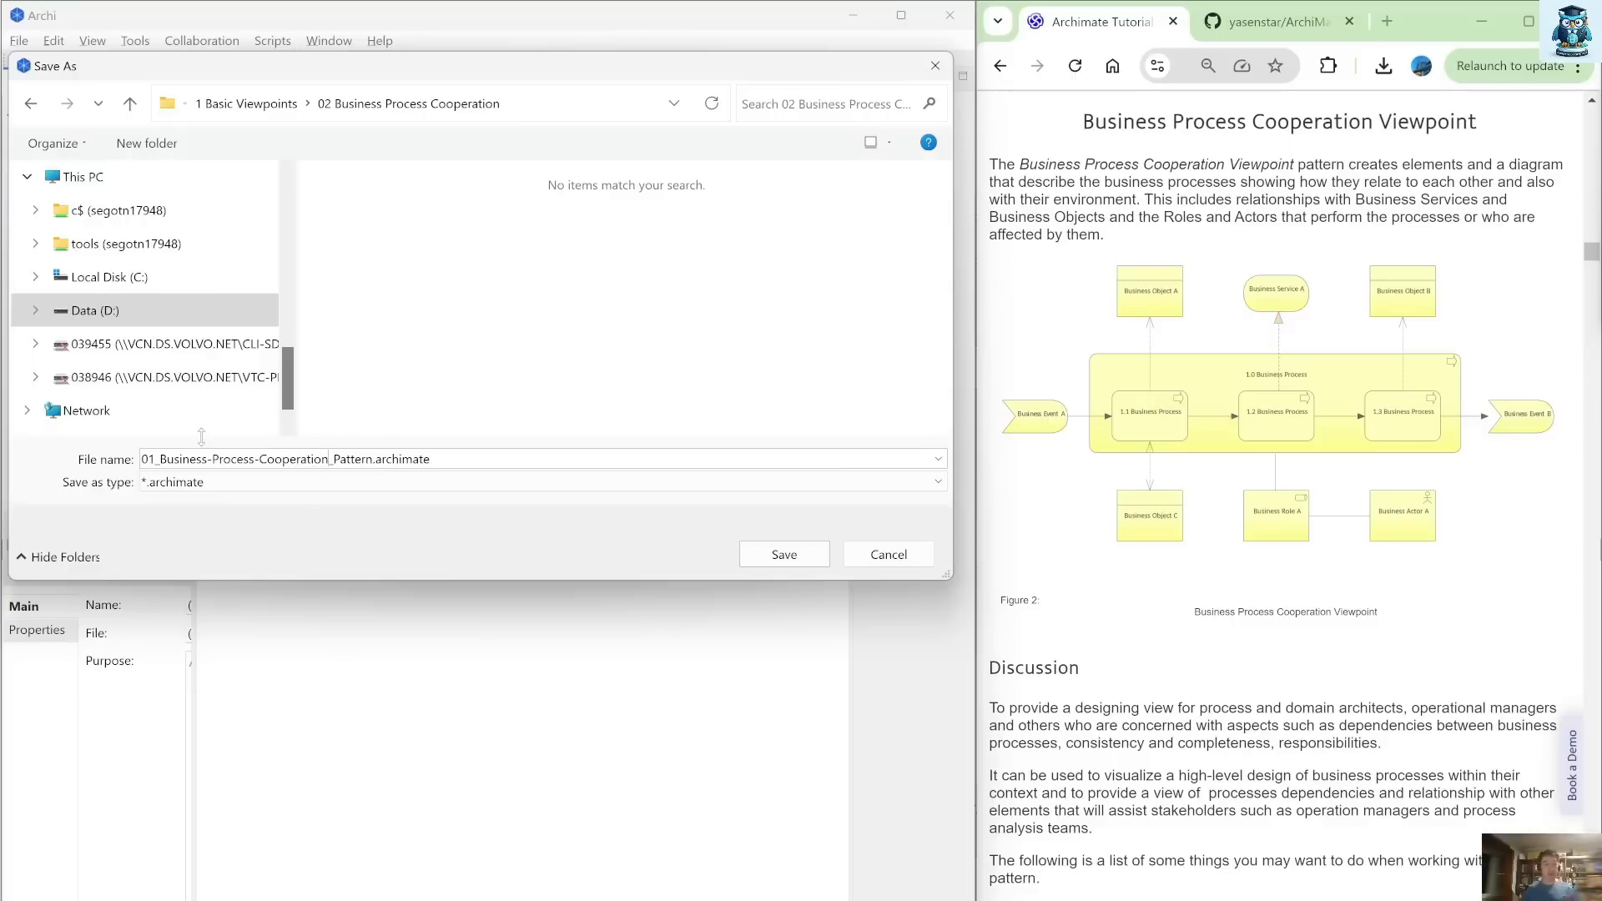
Copy the base name 01_Business-Process-Cooperation_Pattern without its extension and save the model file
left_click_drag(372, 458, 3, 409)
key("ctrl+c")
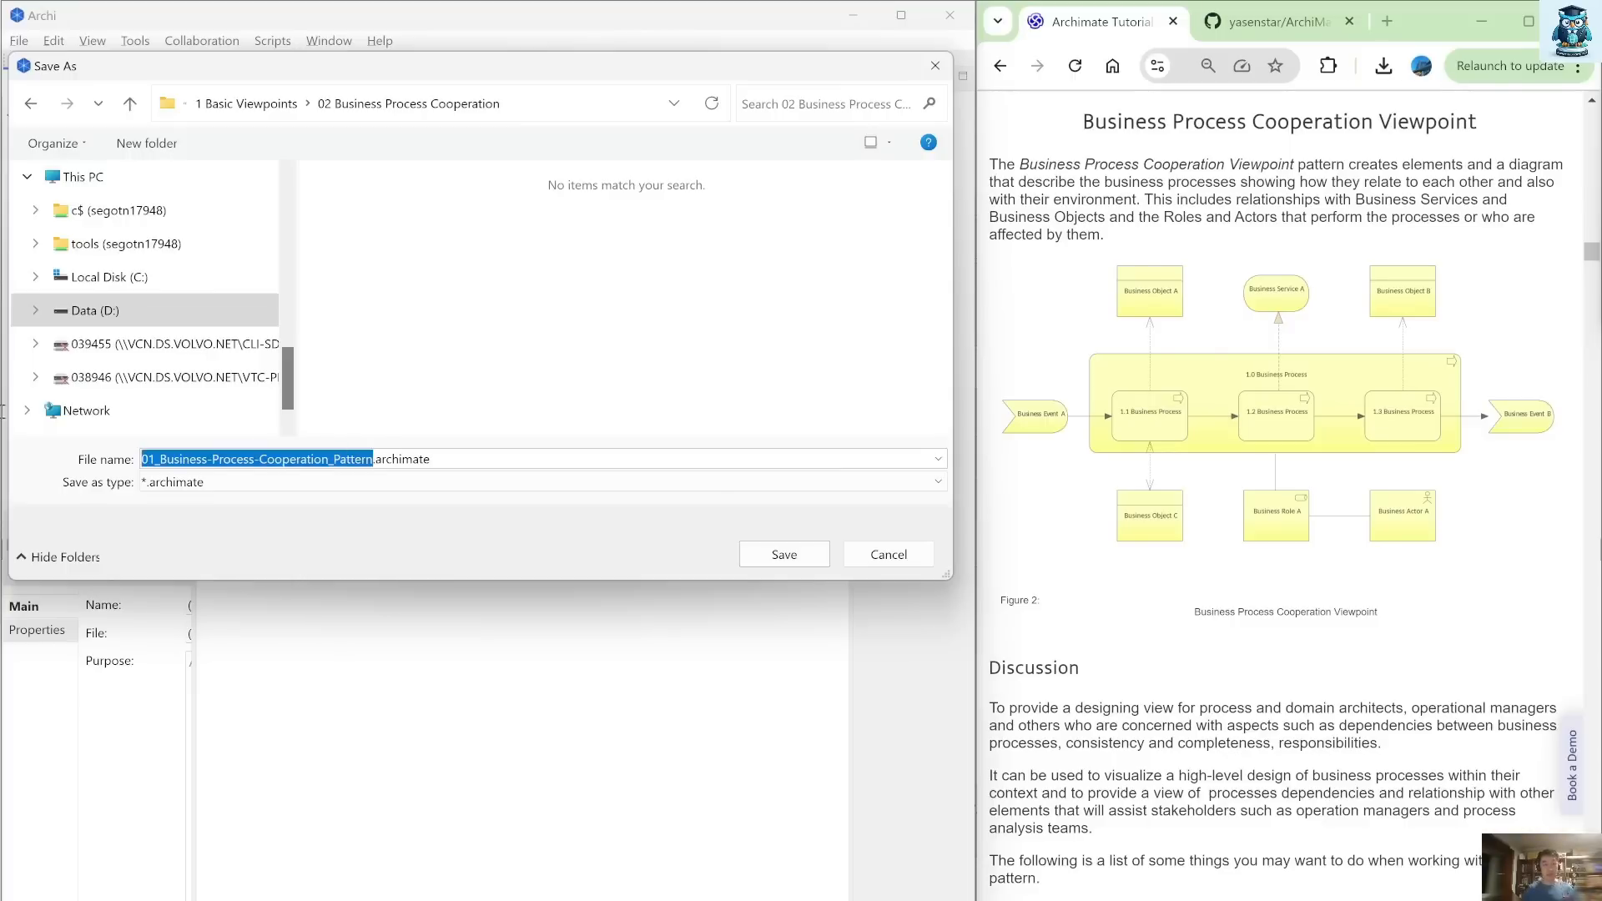
left_click(786, 554)
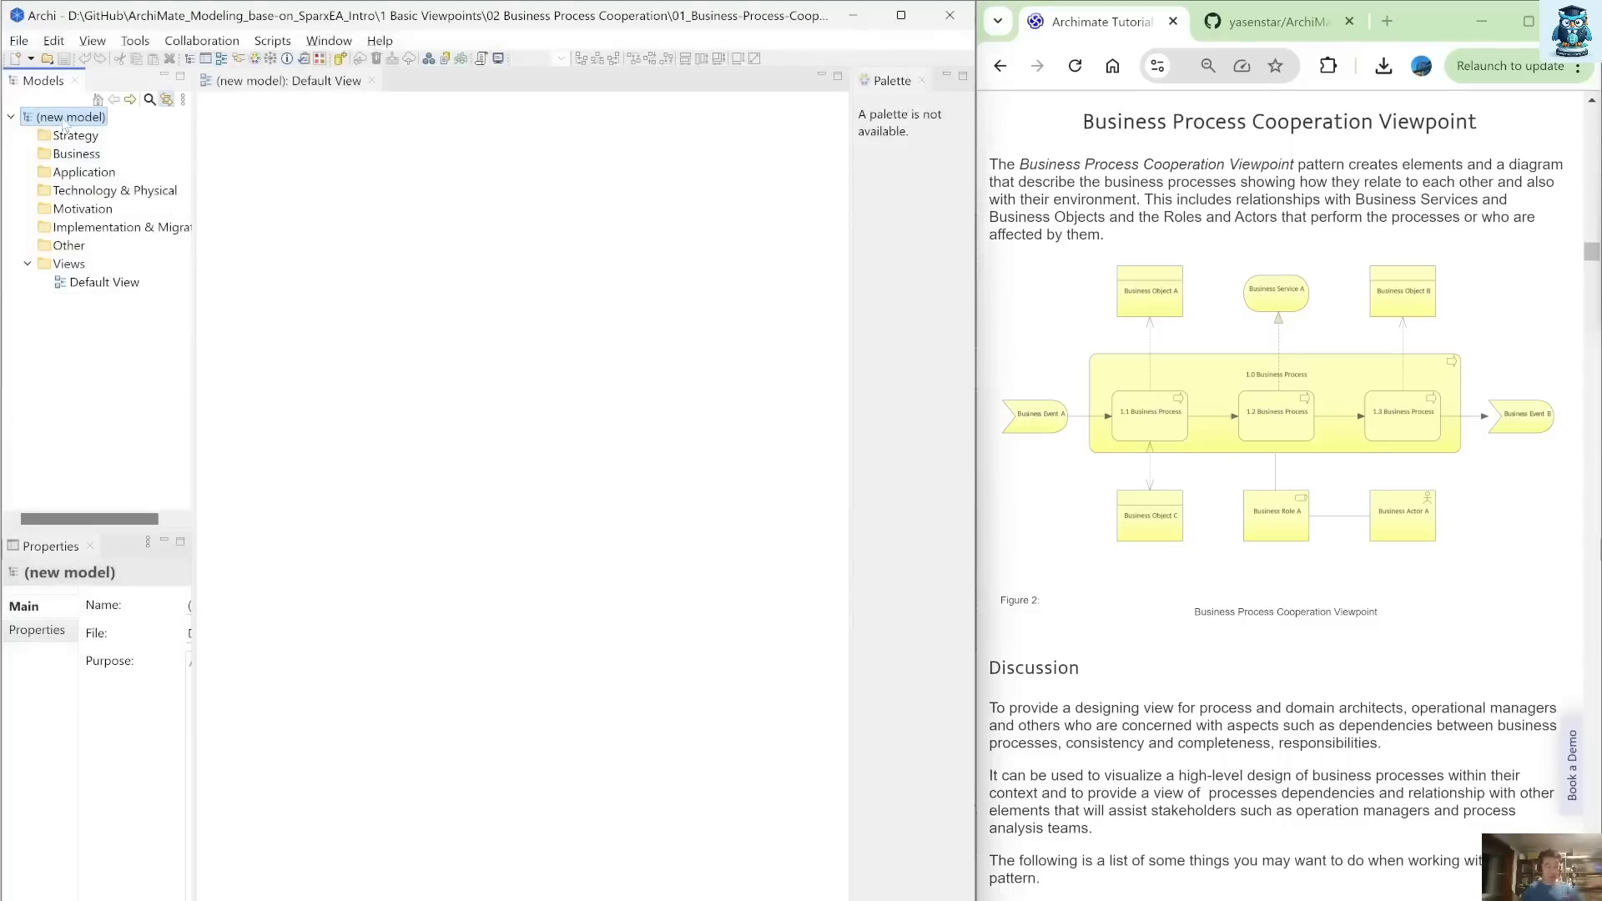
Rename the new model and its Default View as 01_Business-Process-Cooperation_Pattern
left_click(97, 282)
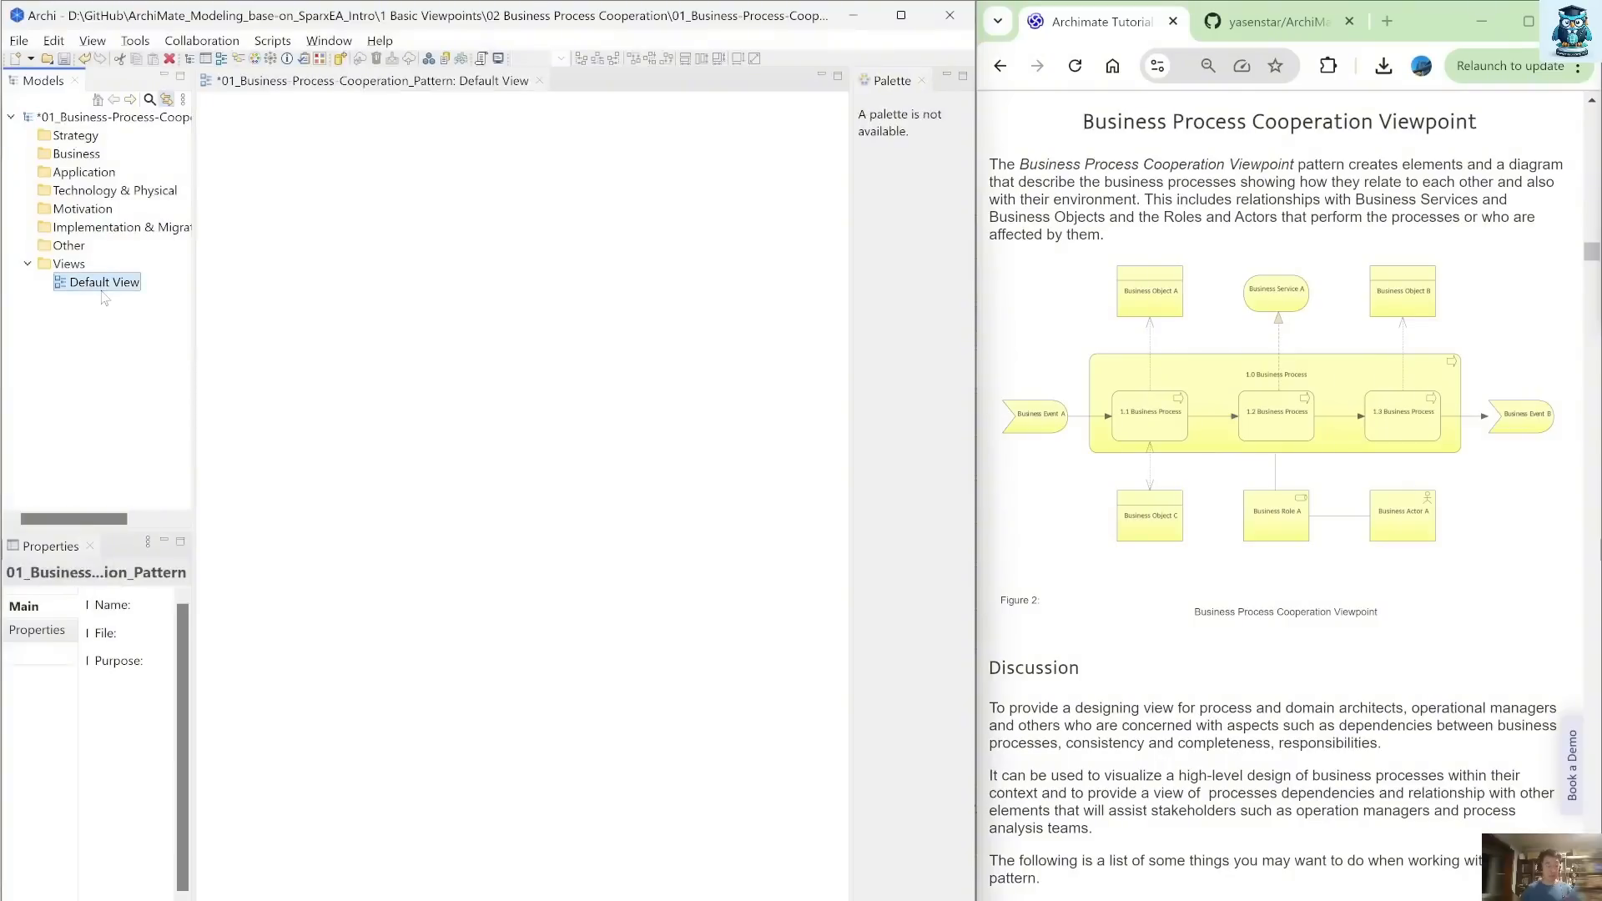
key("F2")
key("ctrl+v")
key("Return")
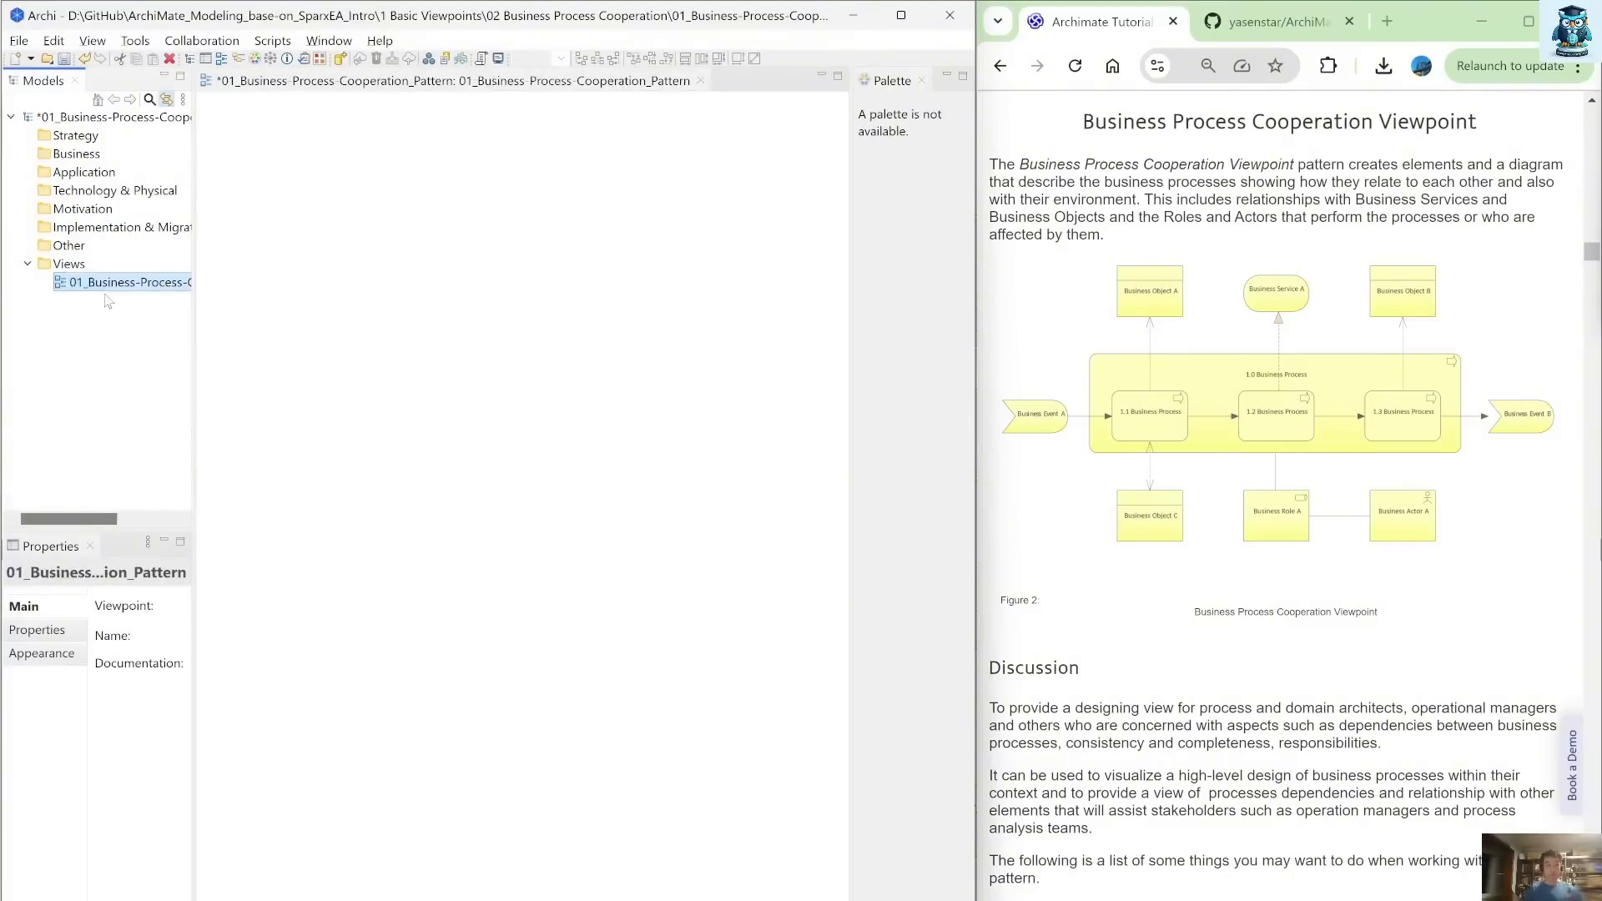
Add a note near the upper edge of the empty view and set its label expression to $view{name}
left_click(629, 248)
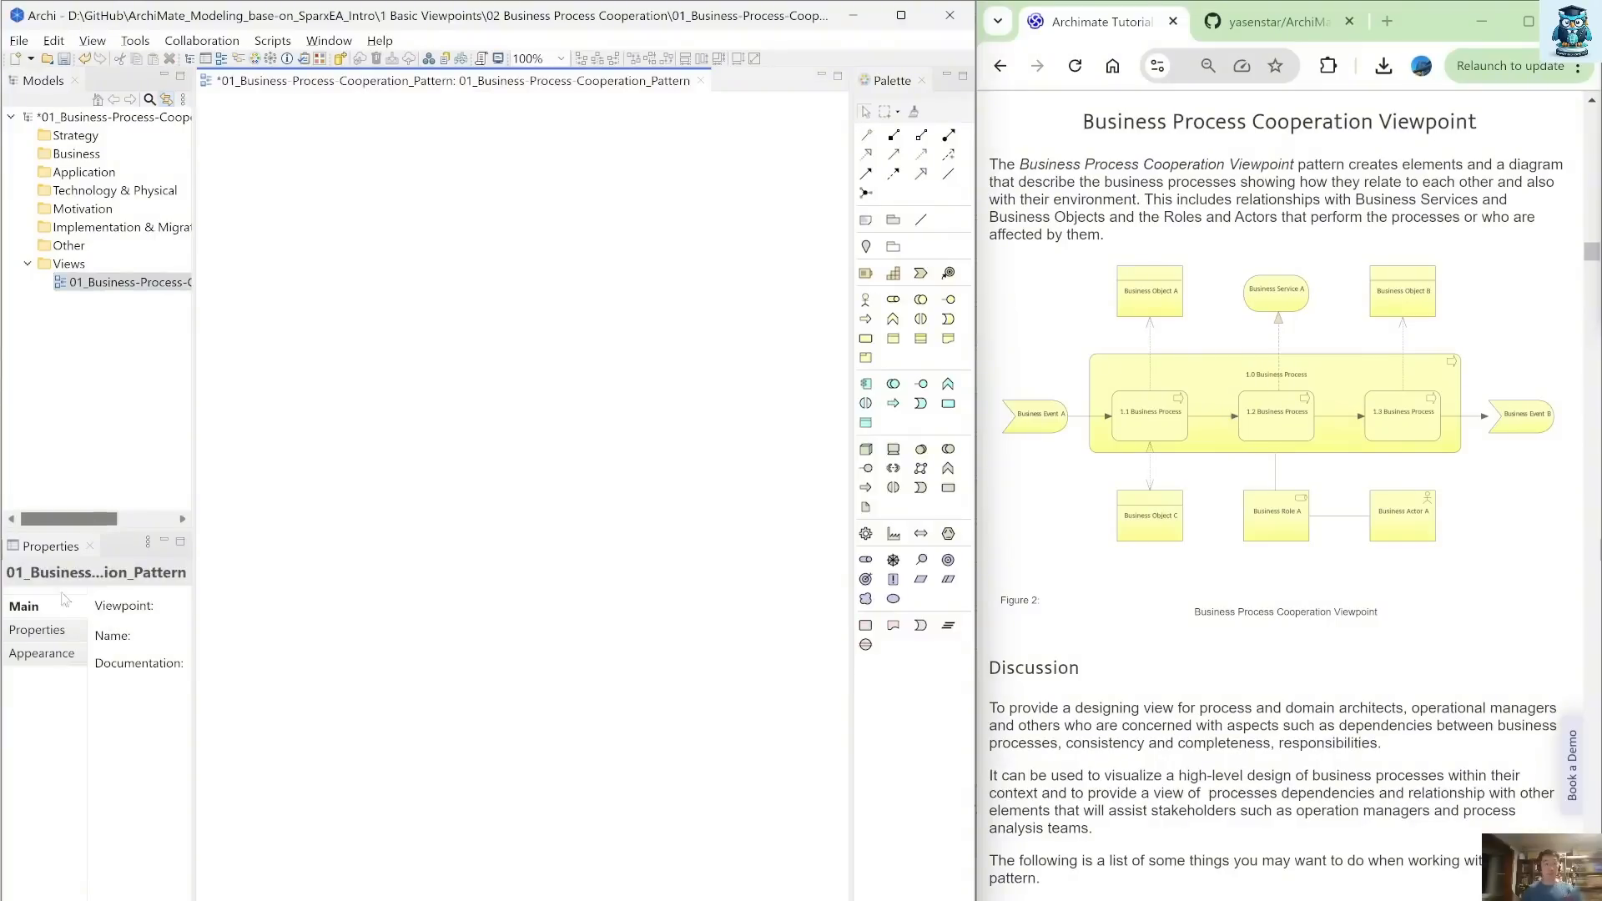
left_click(864, 220)
left_click(298, 111)
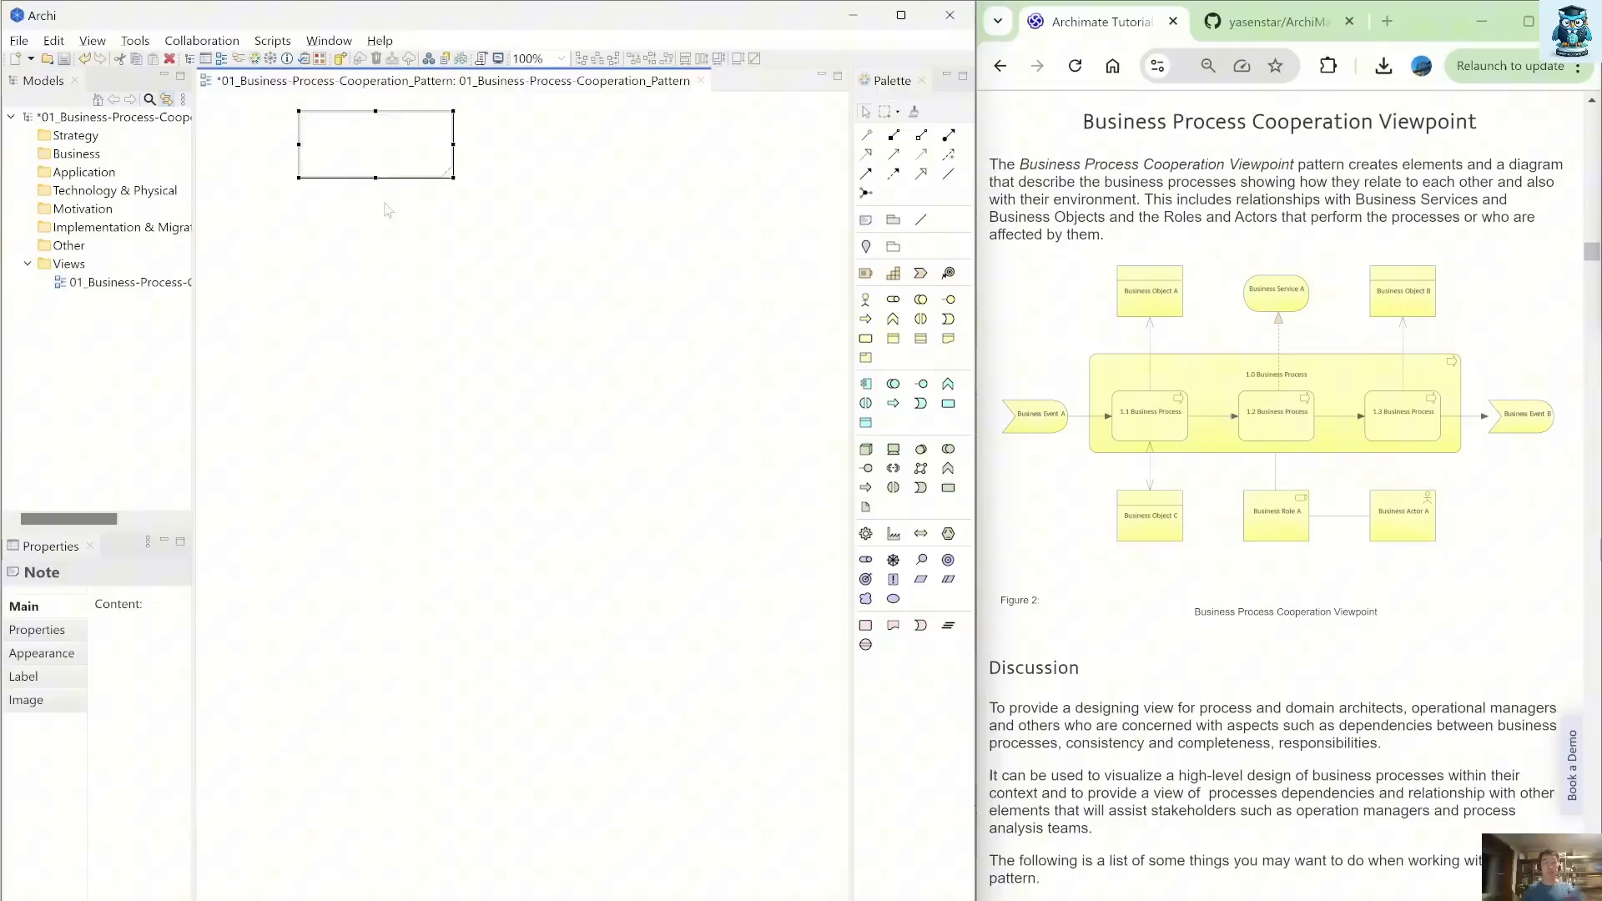
left_click(29, 676)
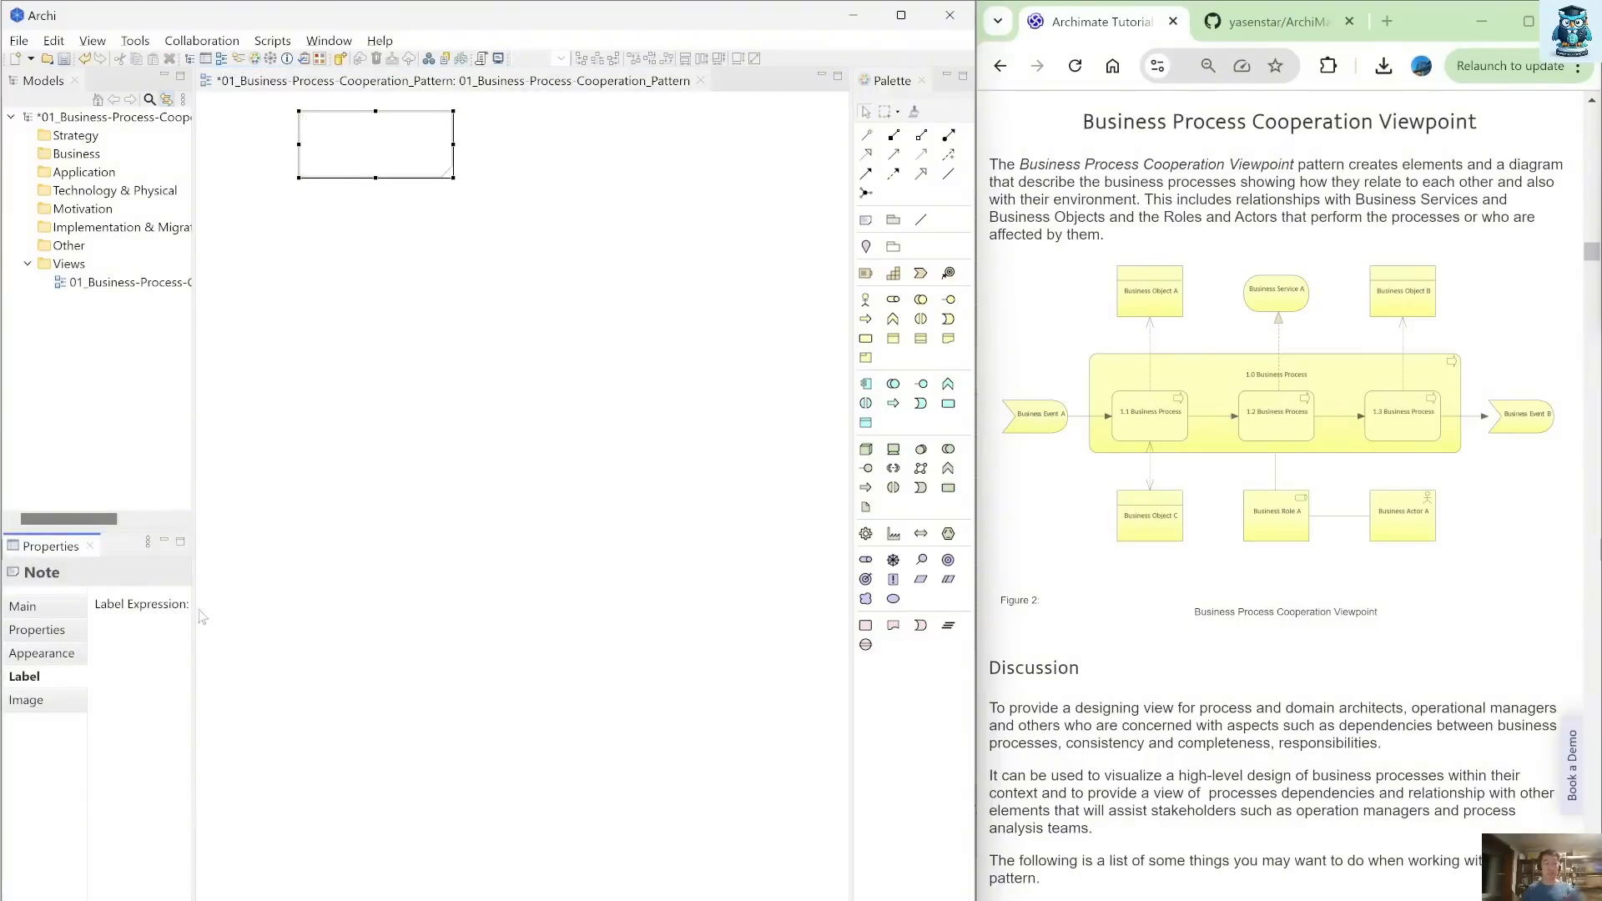
left_click_drag(196, 618, 368, 636)
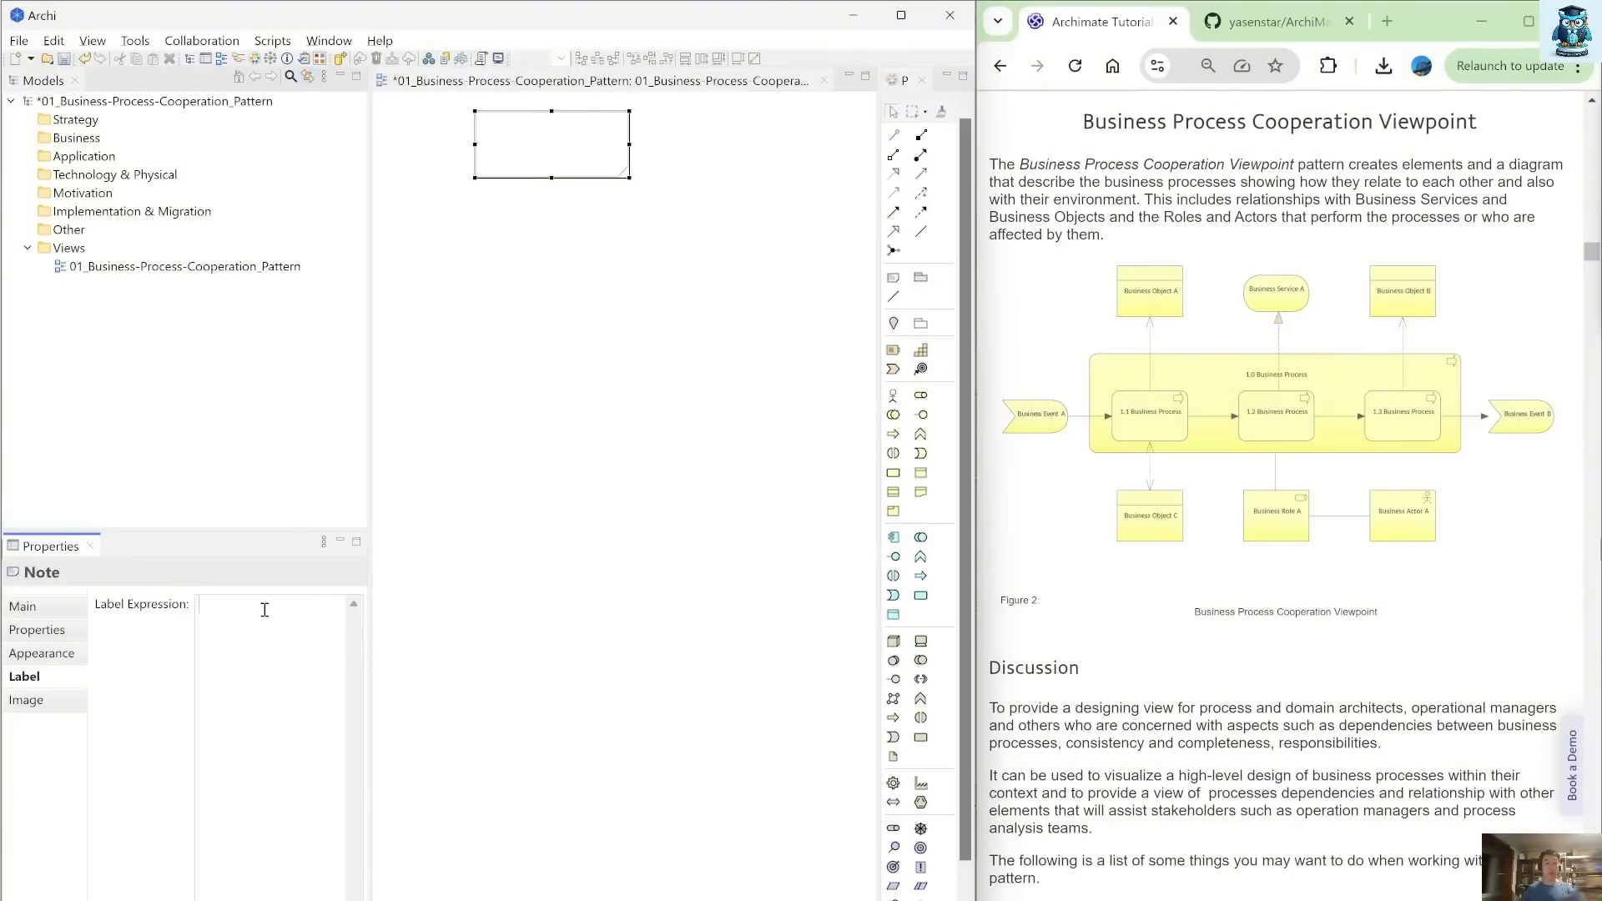
type("$view{name")
left_click(590, 257)
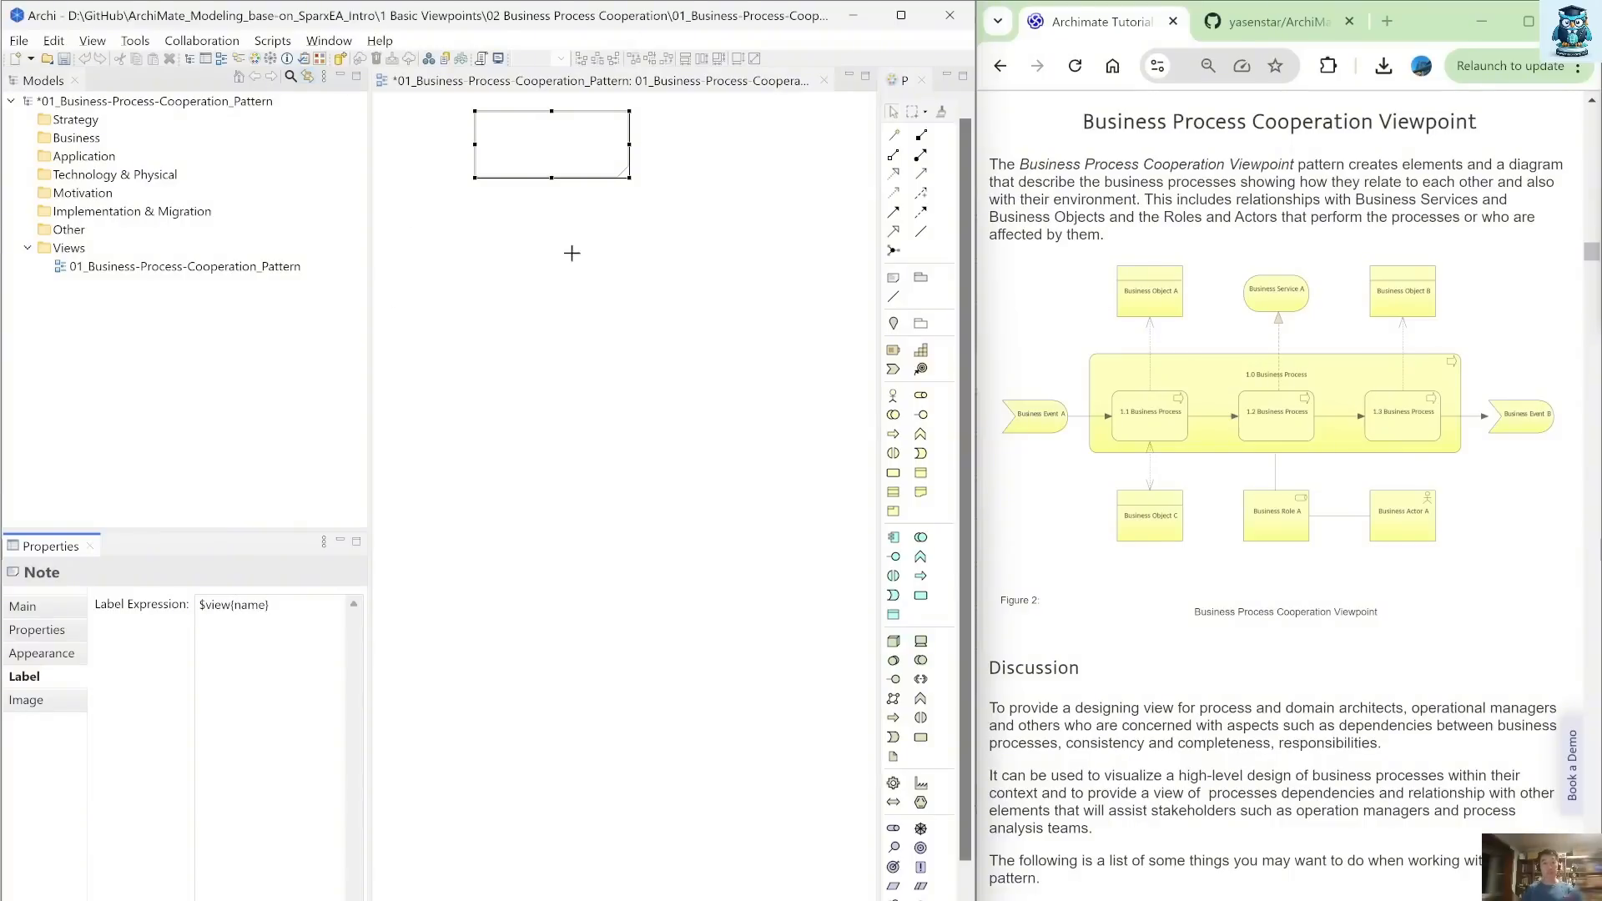
Resize the note into a wide, flat title box one text line high
left_click_drag(240, 173, 175, 171)
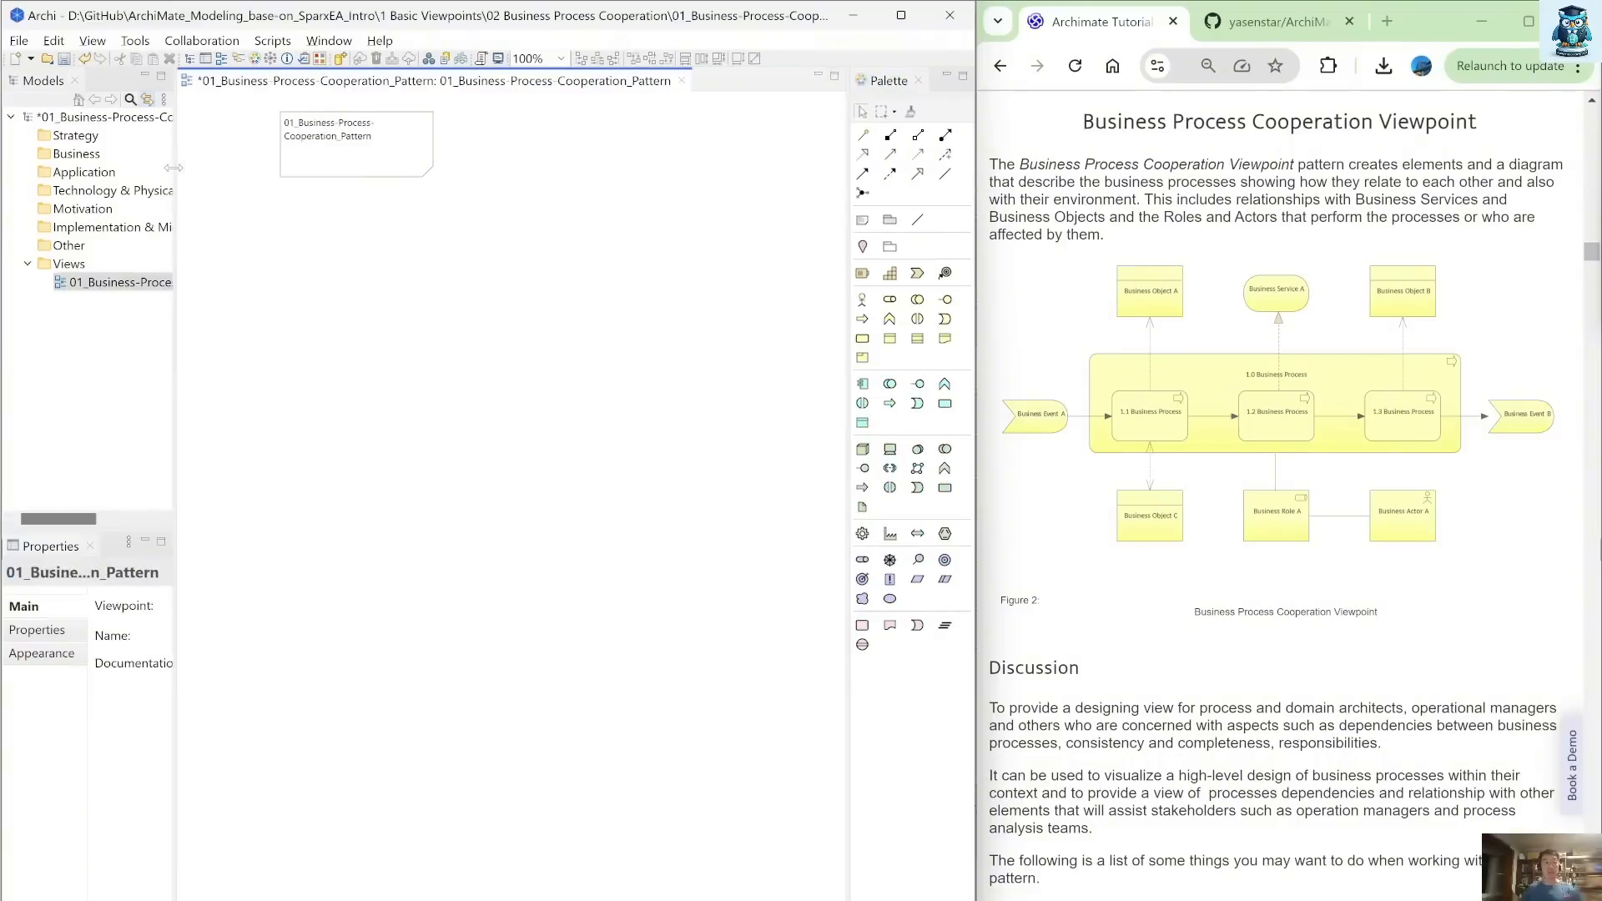
left_click(428, 145)
left_click_drag(434, 175, 636, 142)
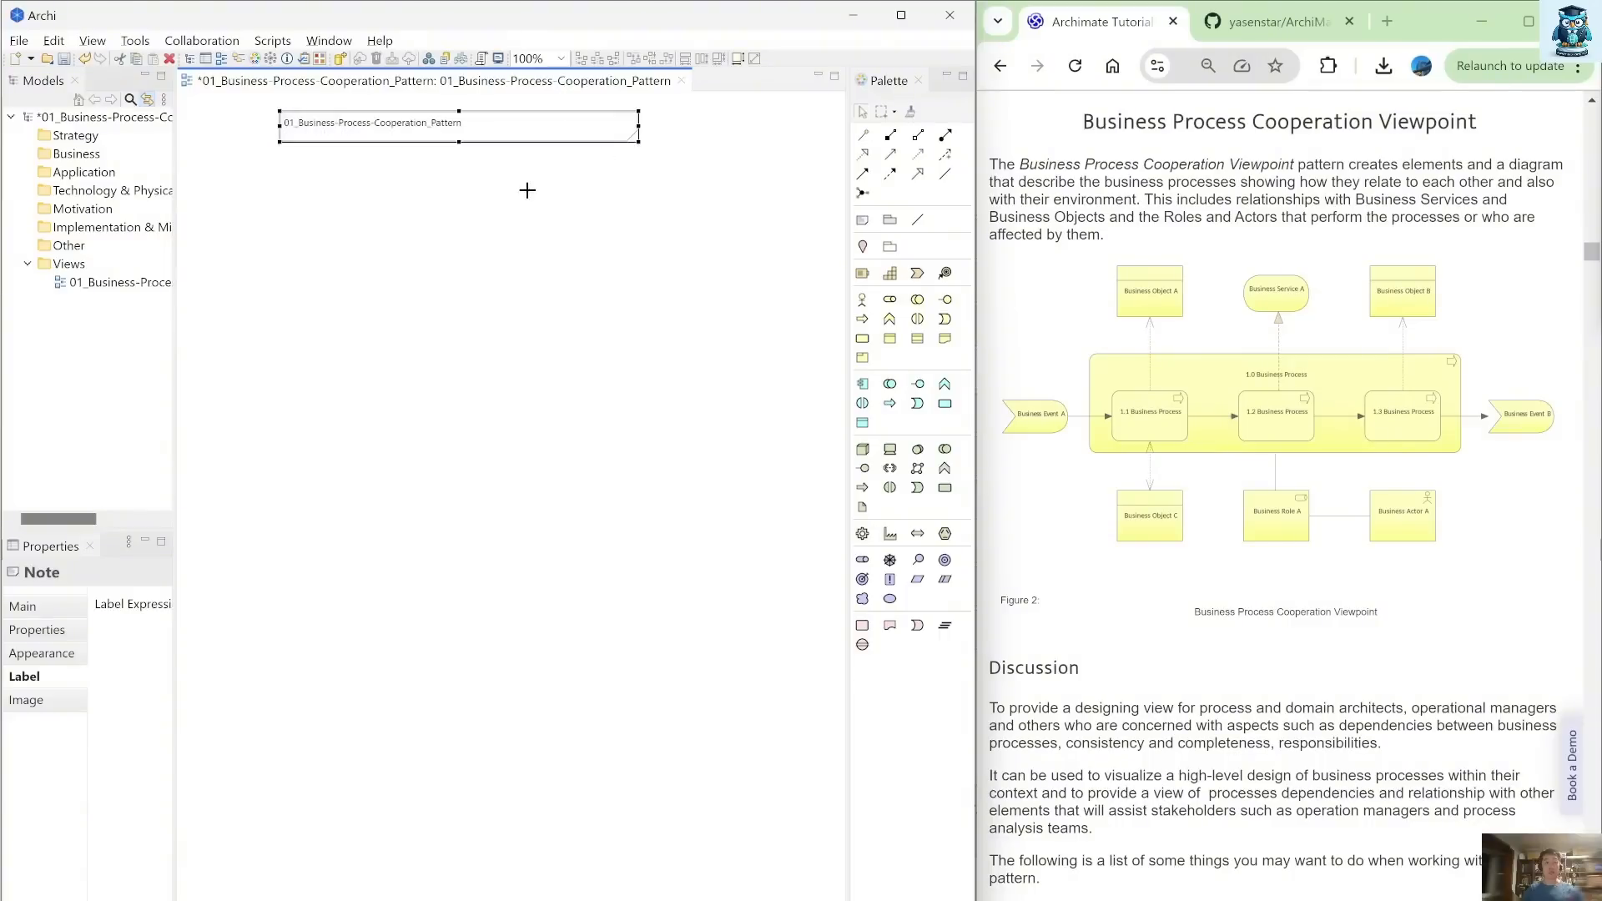
left_click(529, 191)
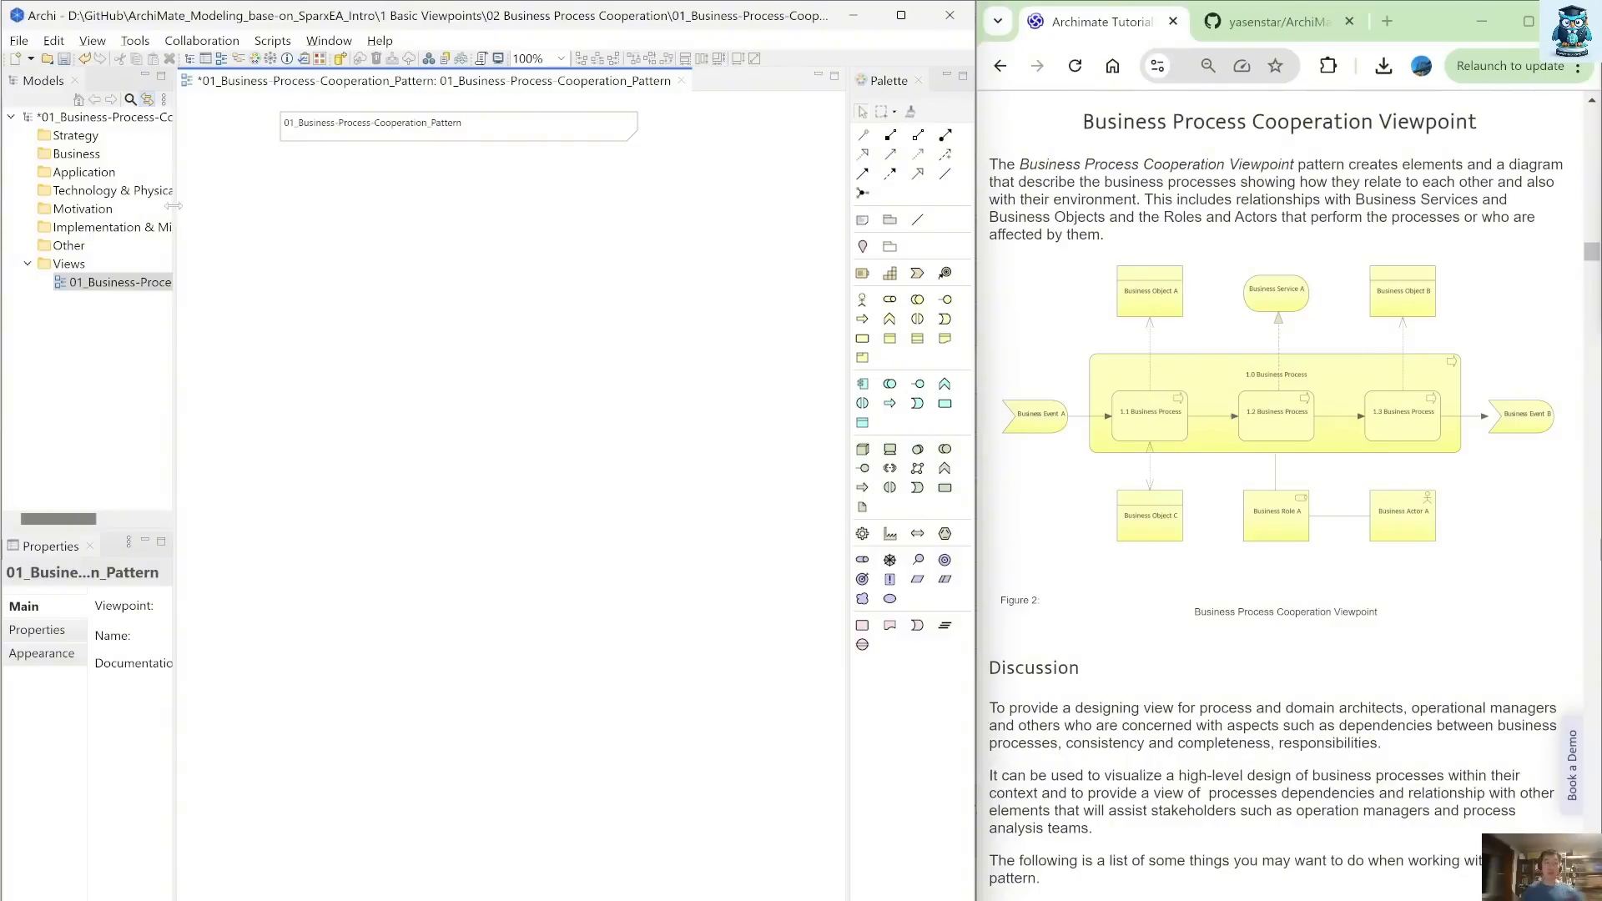
Add a Business Event element below the title note, near the view's left edge, and name it Business Event A
mouse_move(174, 207)
left_mouse_down()
mouse_move(234, 203)
mouse_move(192, 194)
left_mouse_up()
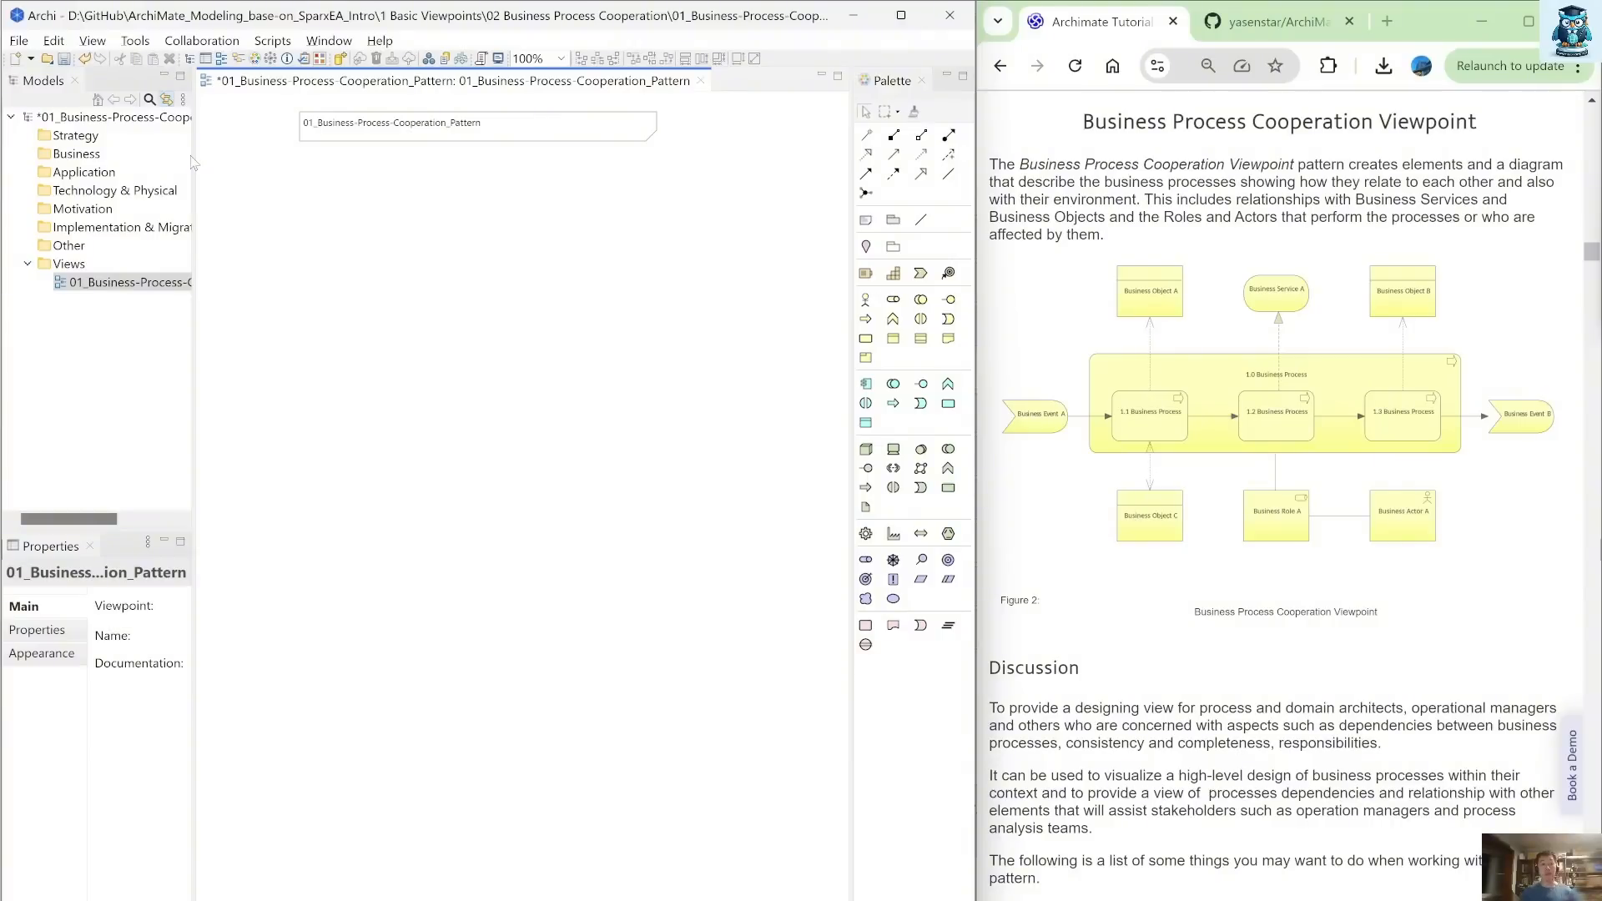
left_click_drag(191, 149, 168, 150)
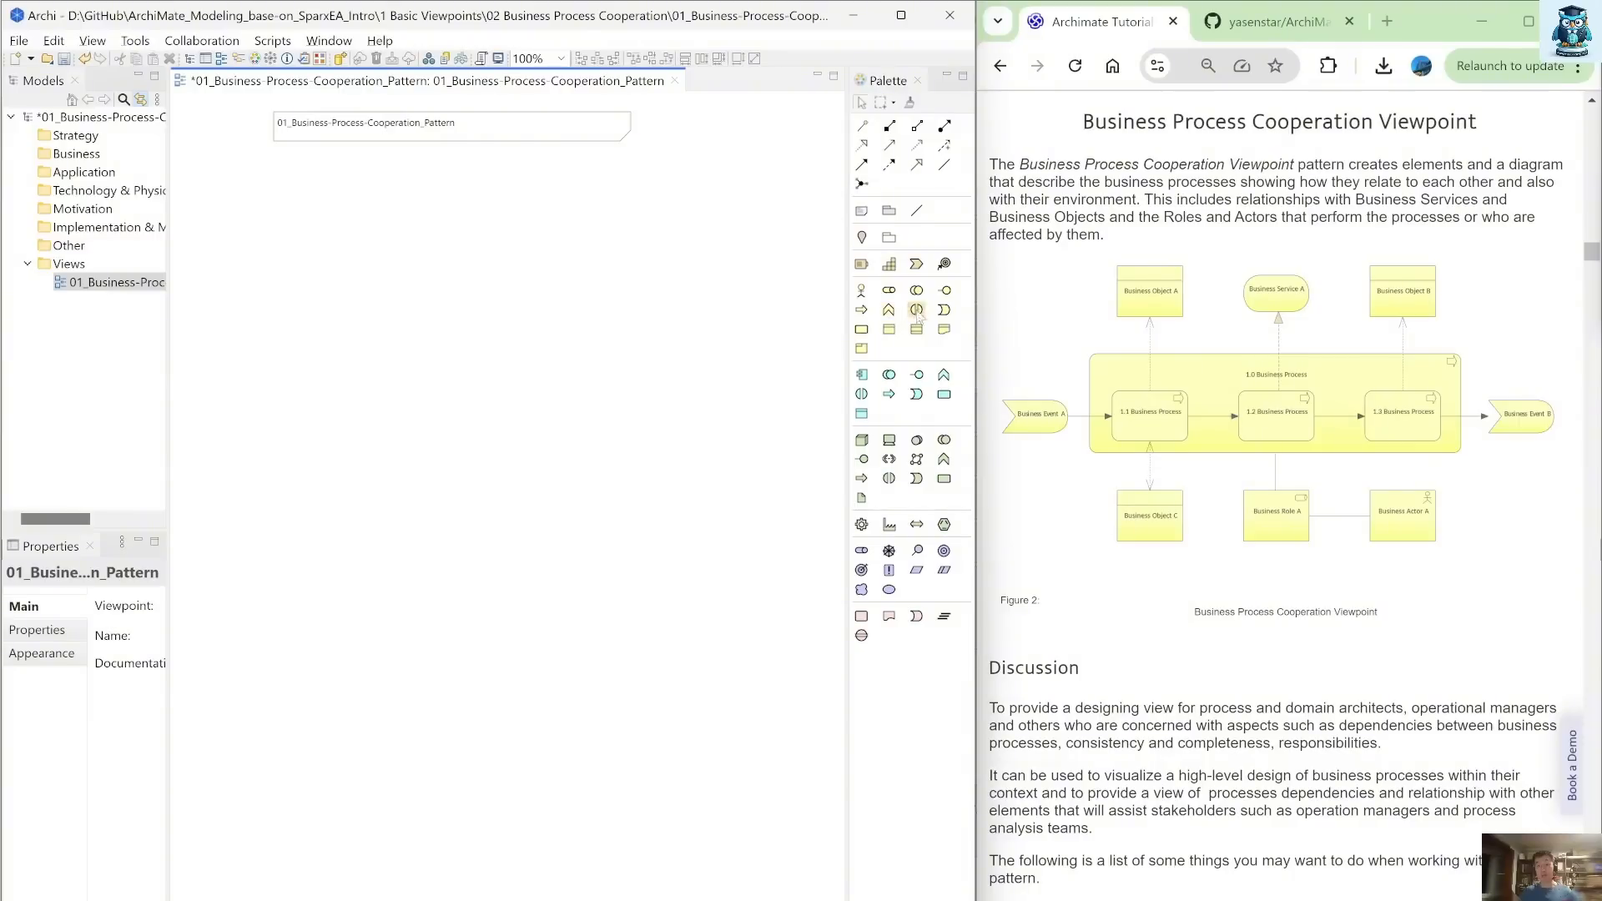
left_click_drag(943, 309, 201, 271)
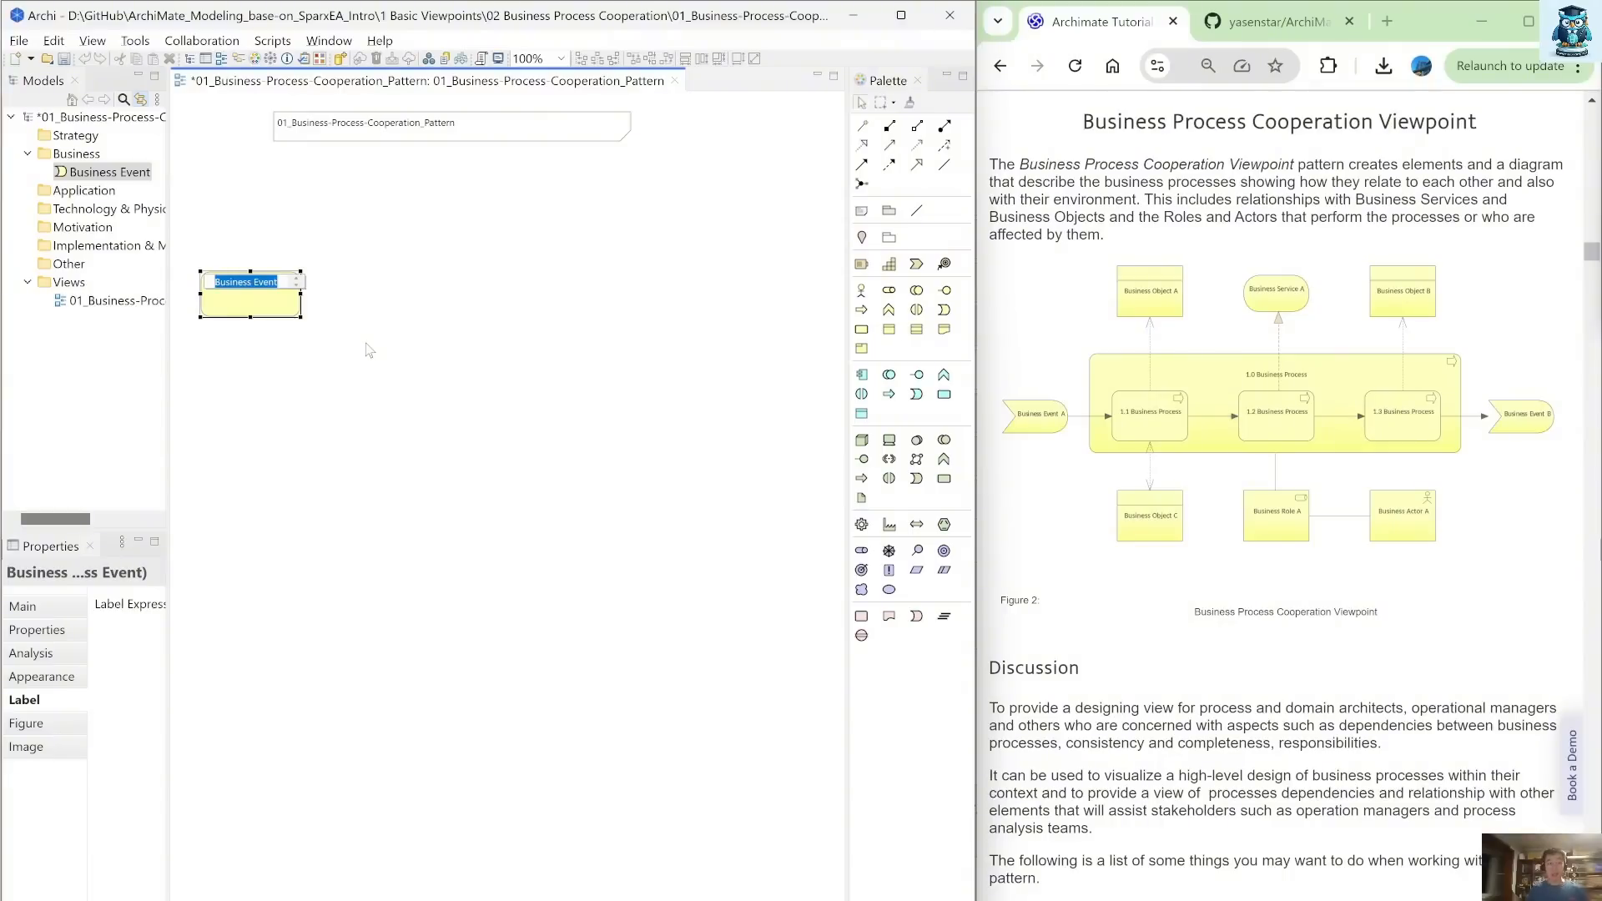
type("Business Event A")
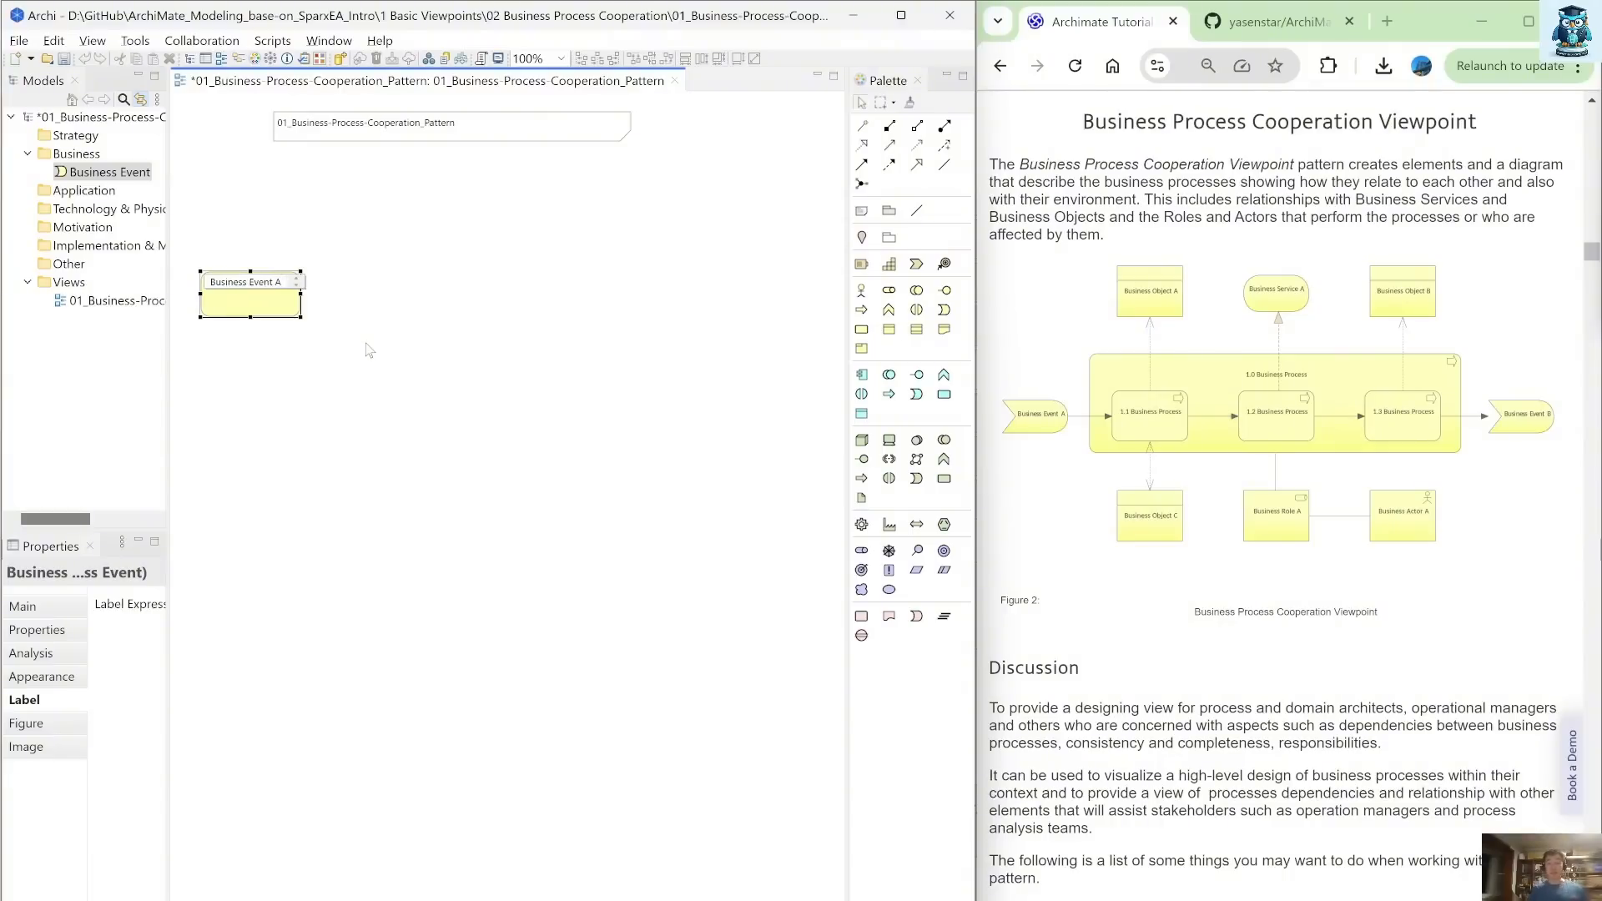
left_click(537, 417)
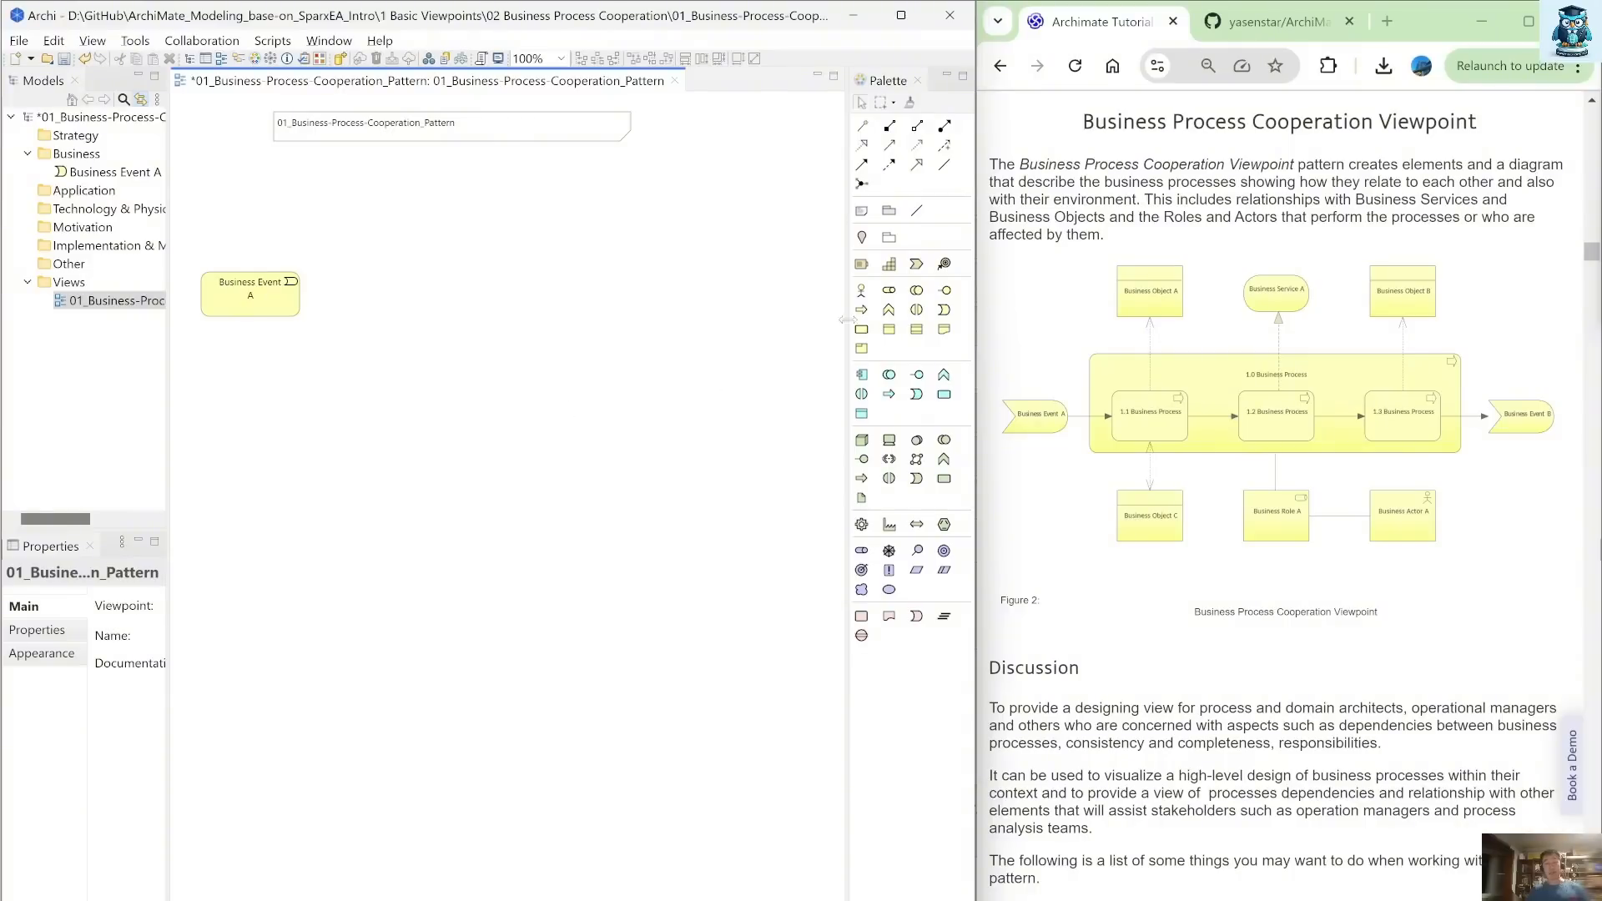
Add a Business Interface element named Business Interface B at the far right of the view, level with Business Event A
left_click(957, 317)
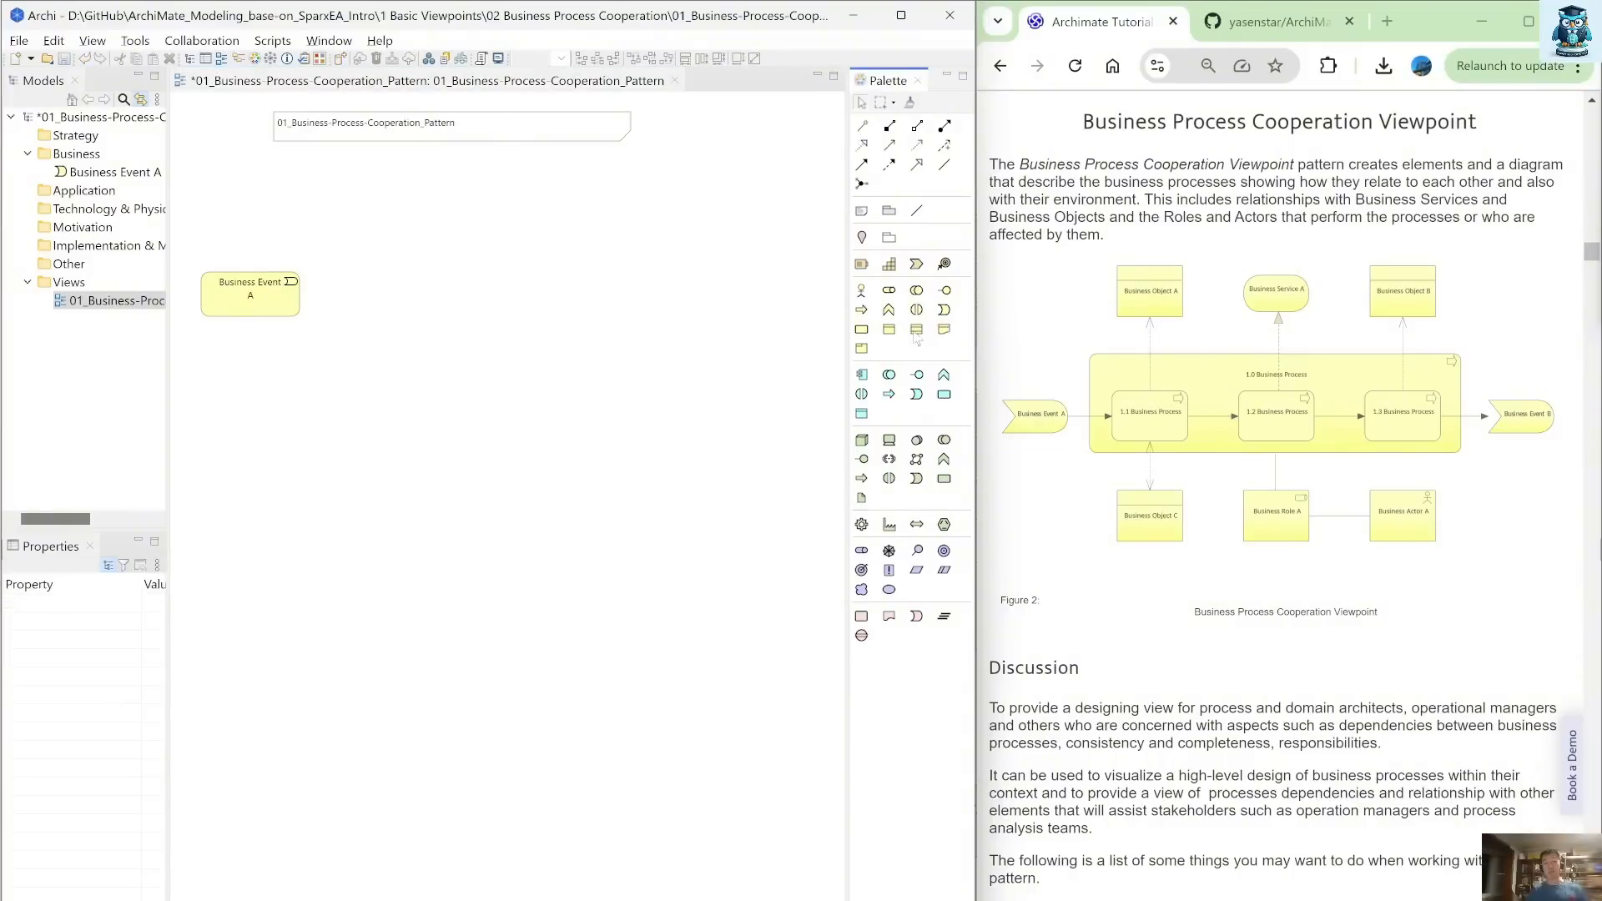
left_click(943, 289)
left_click(796, 286)
key("End")
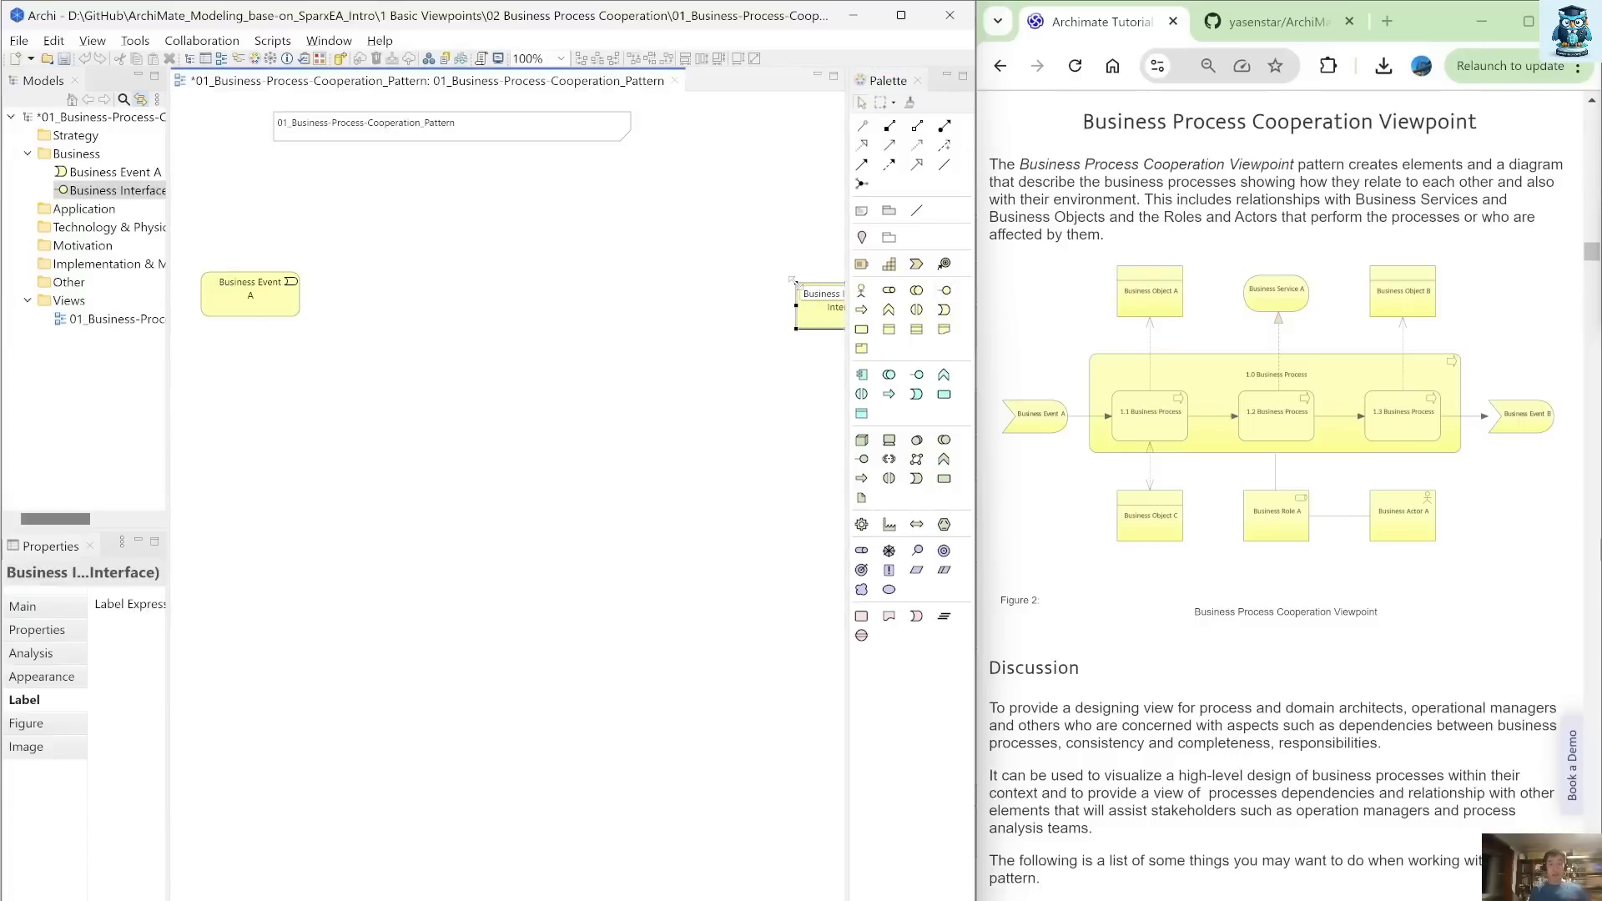
type("B")
key("Return")
left_click_drag(169, 227, 100, 227)
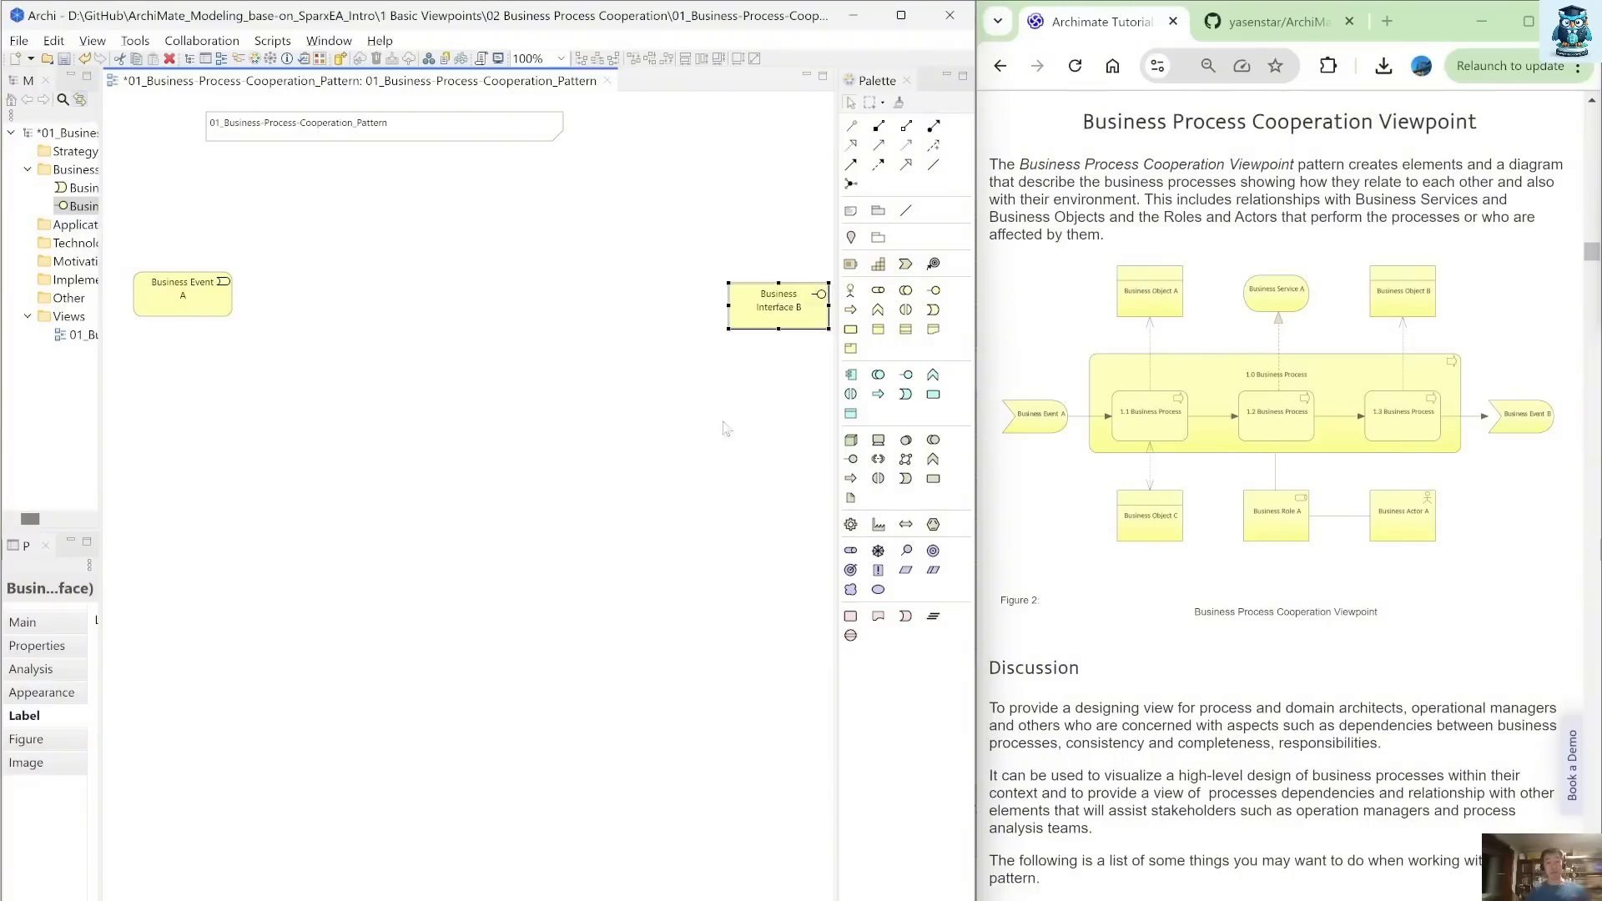
left_click_drag(765, 318, 760, 307)
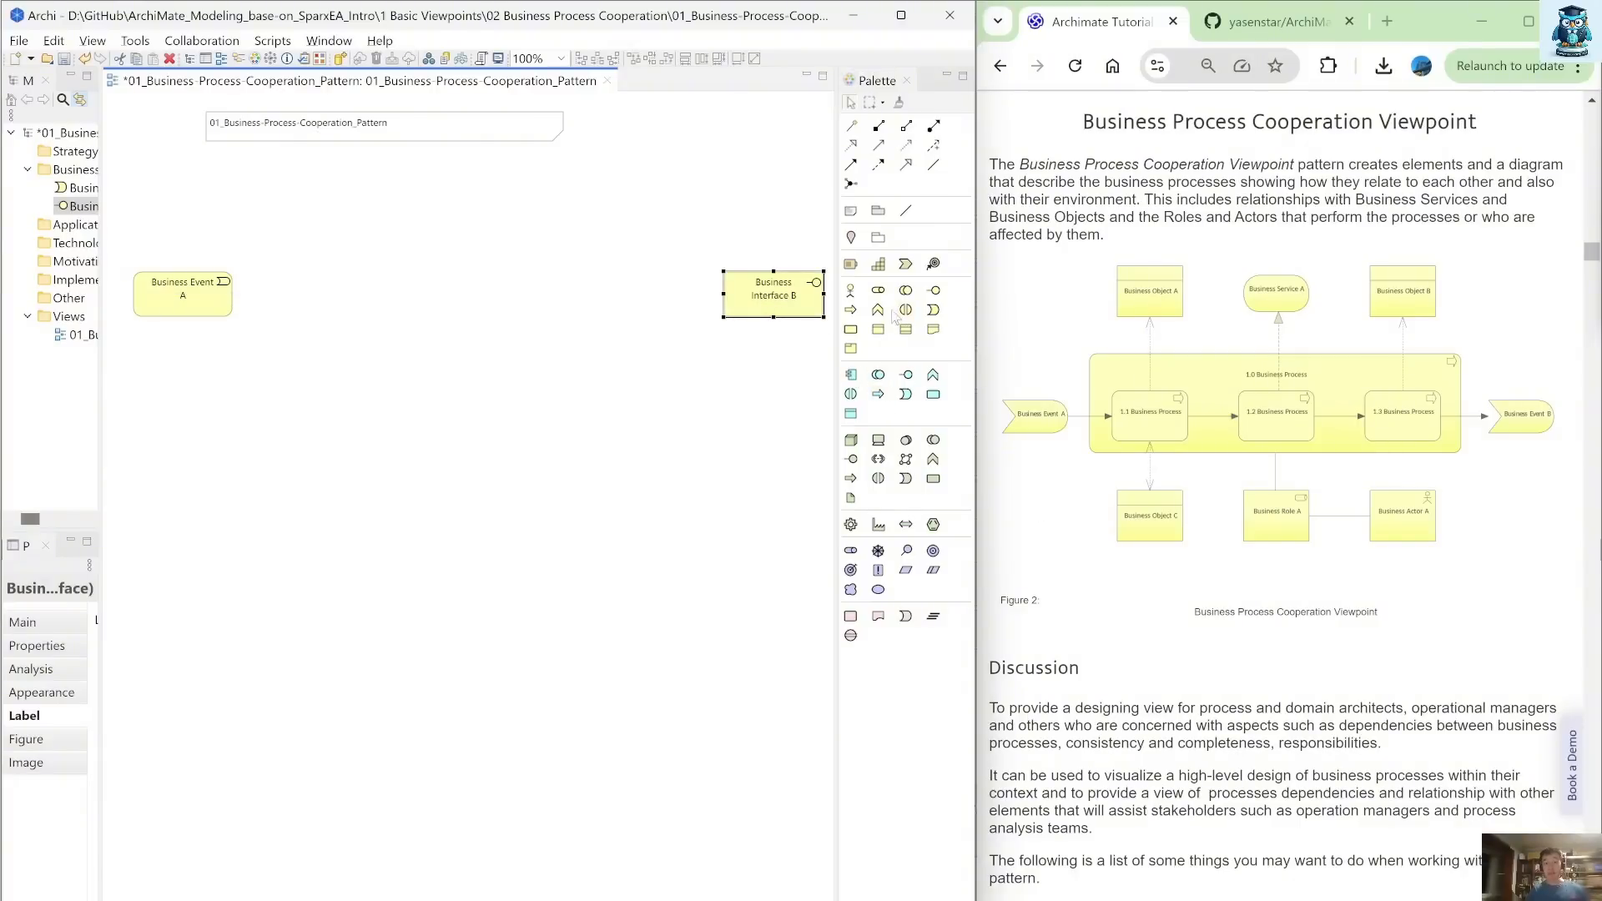
Add a Business Process element between Business Event A and Business Interface B and enlarge it to fill most of the gap
left_click_drag(850, 310, 257, 217)
left_click_drag(359, 263, 694, 332)
left_click_drag(581, 281, 586, 294)
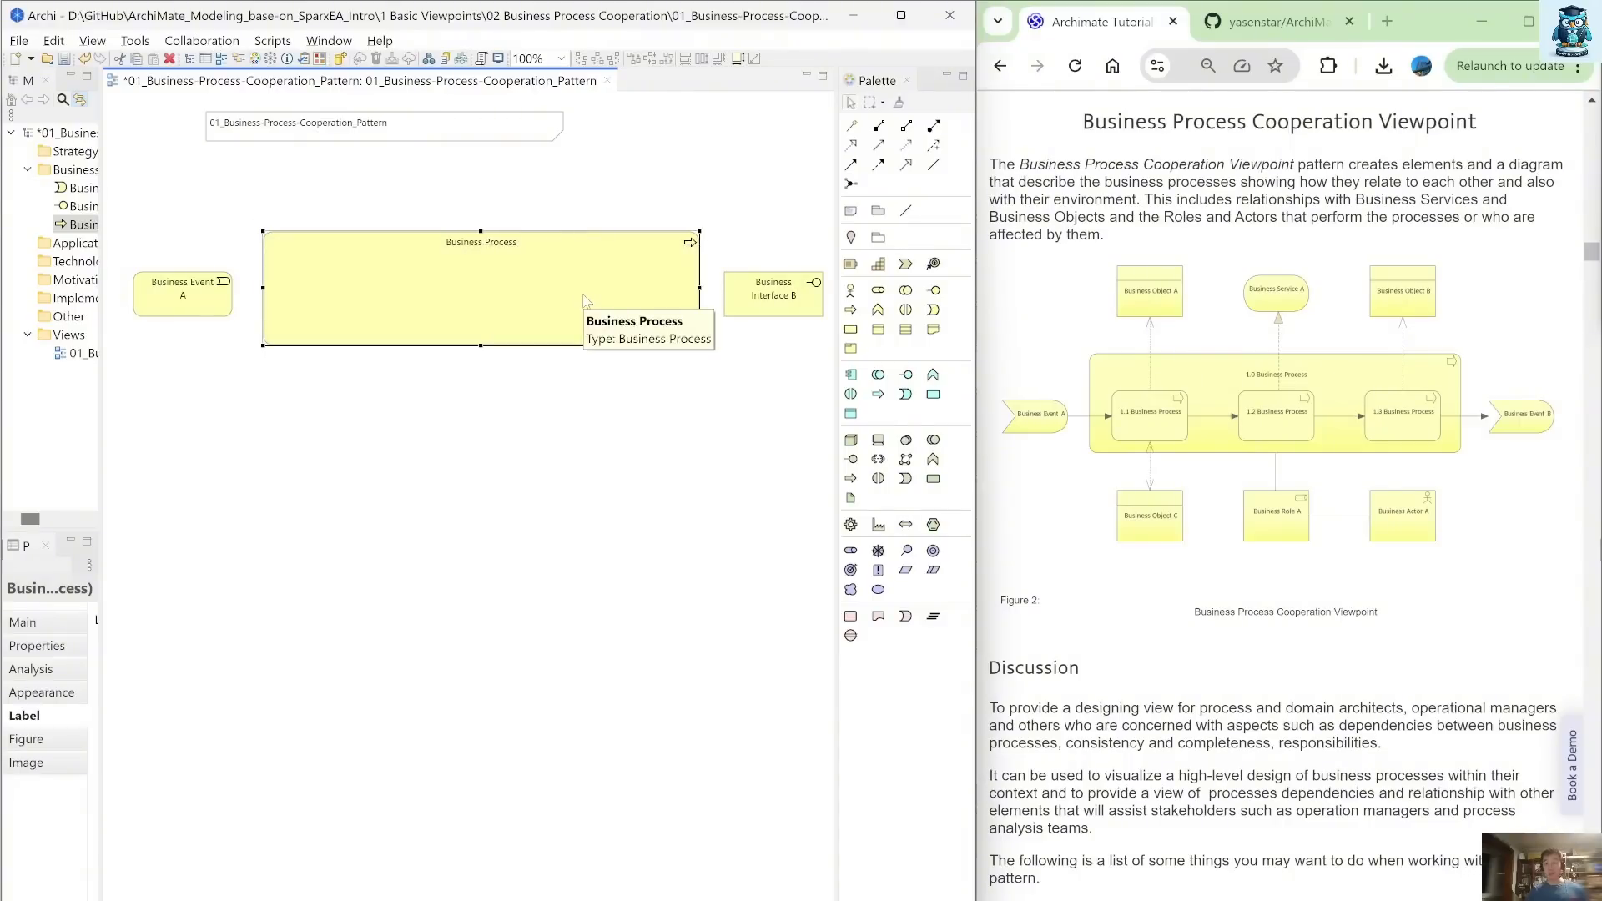
Rename the large business process to 1.0 Business Process
key("F2")
key("Home")
type("1.")
key("BackSpace")
type("0")
key("Return")
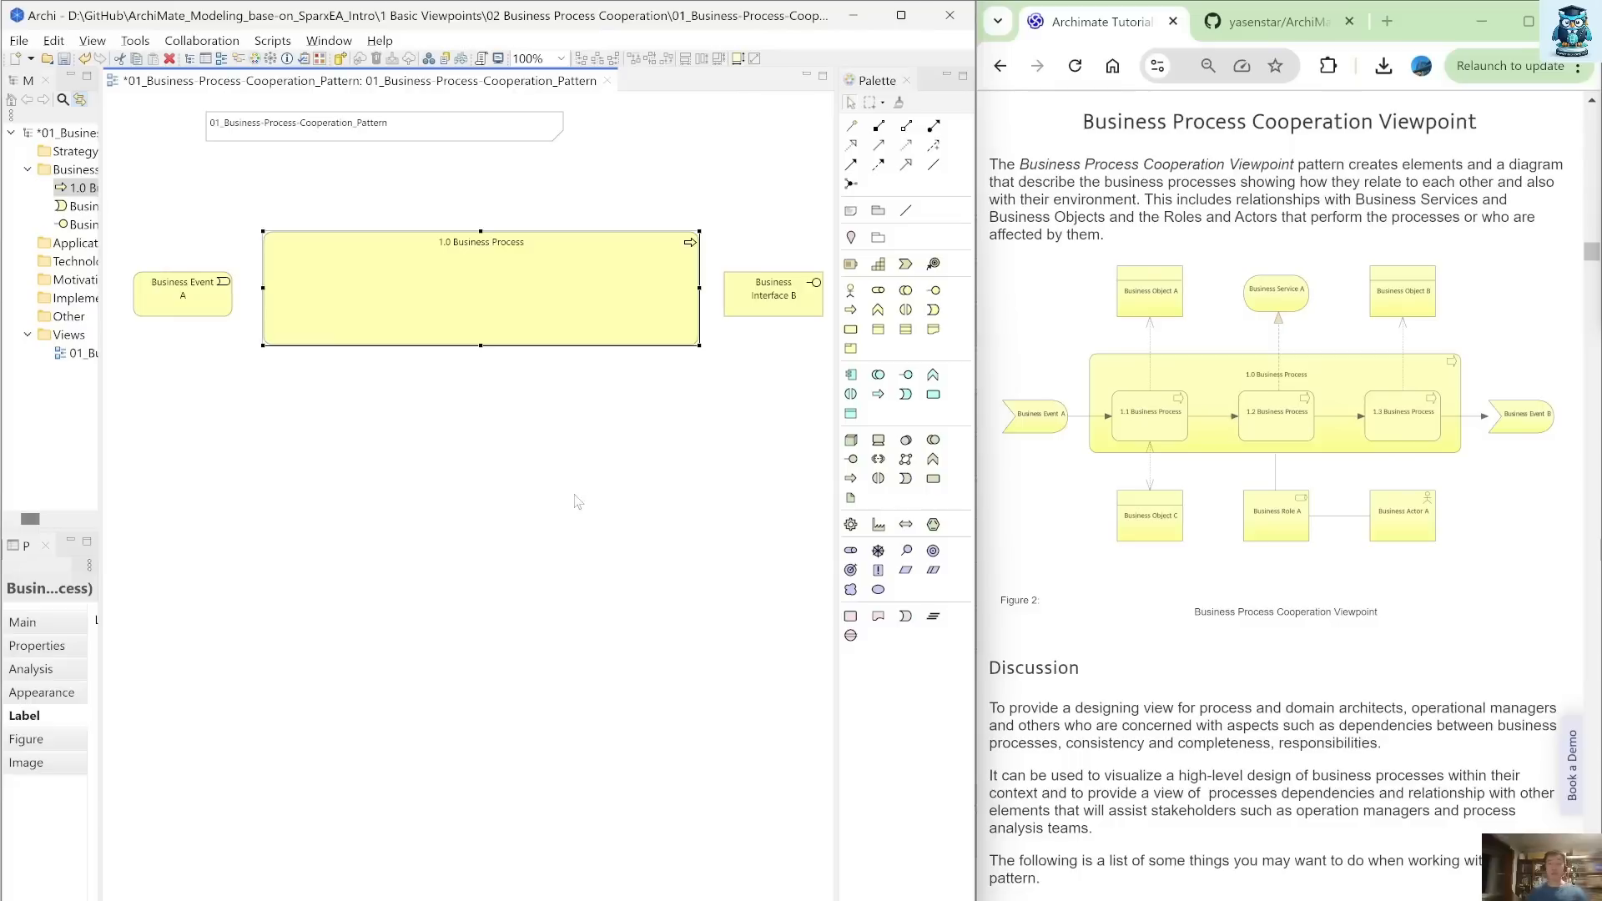
Add a smaller Business Process element below the large process and name it 1.1 Business Process
left_click(851, 309)
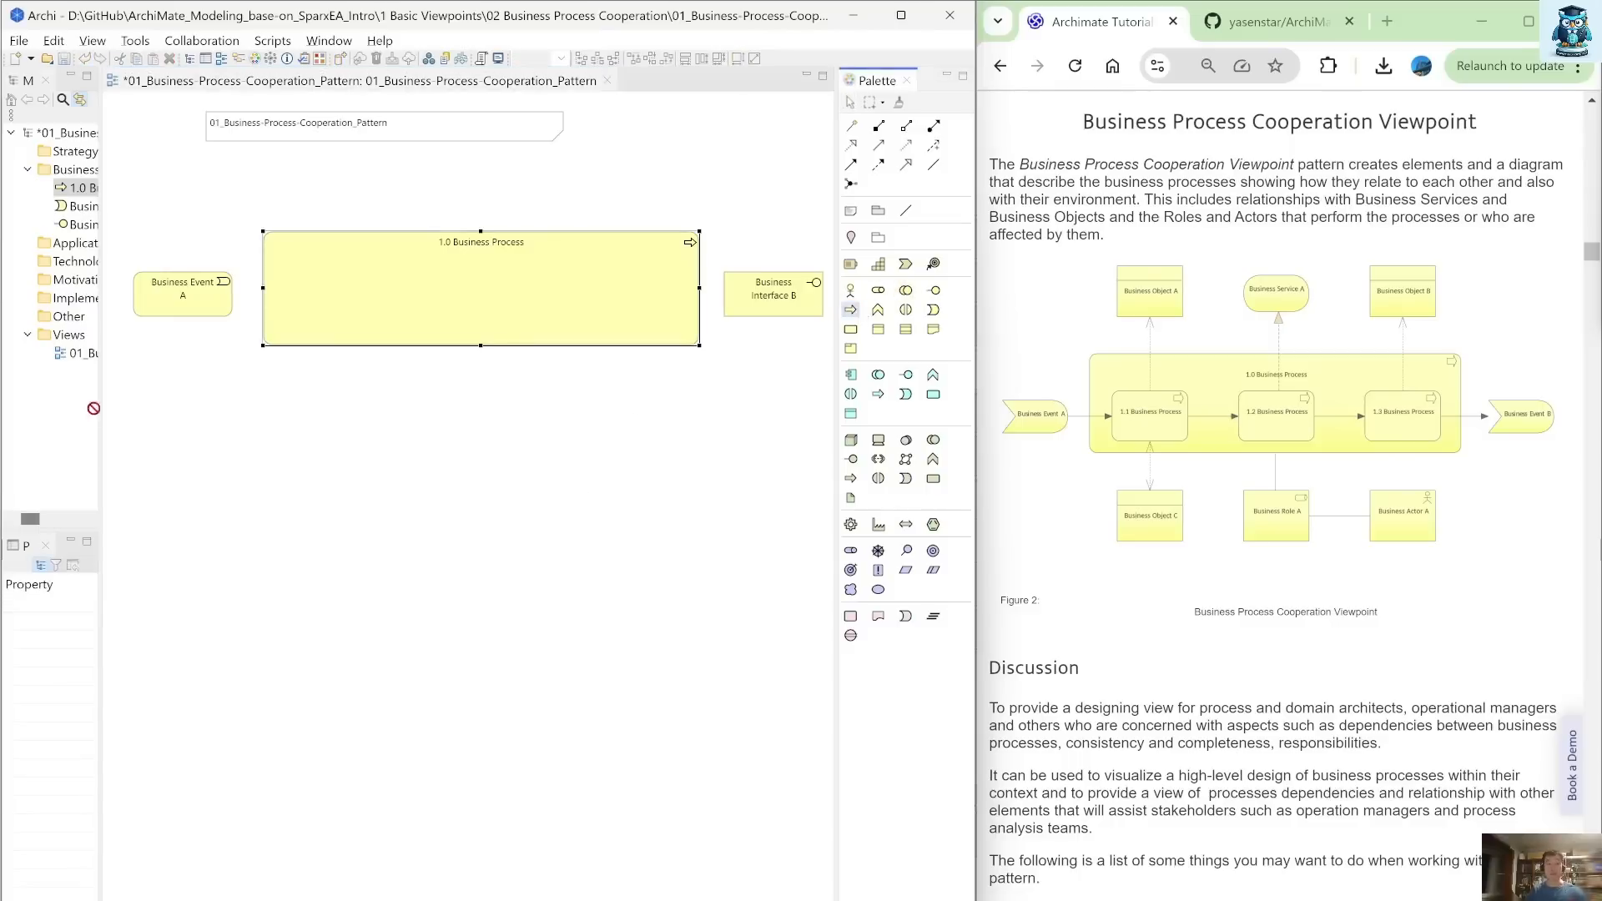
left_click(289, 419)
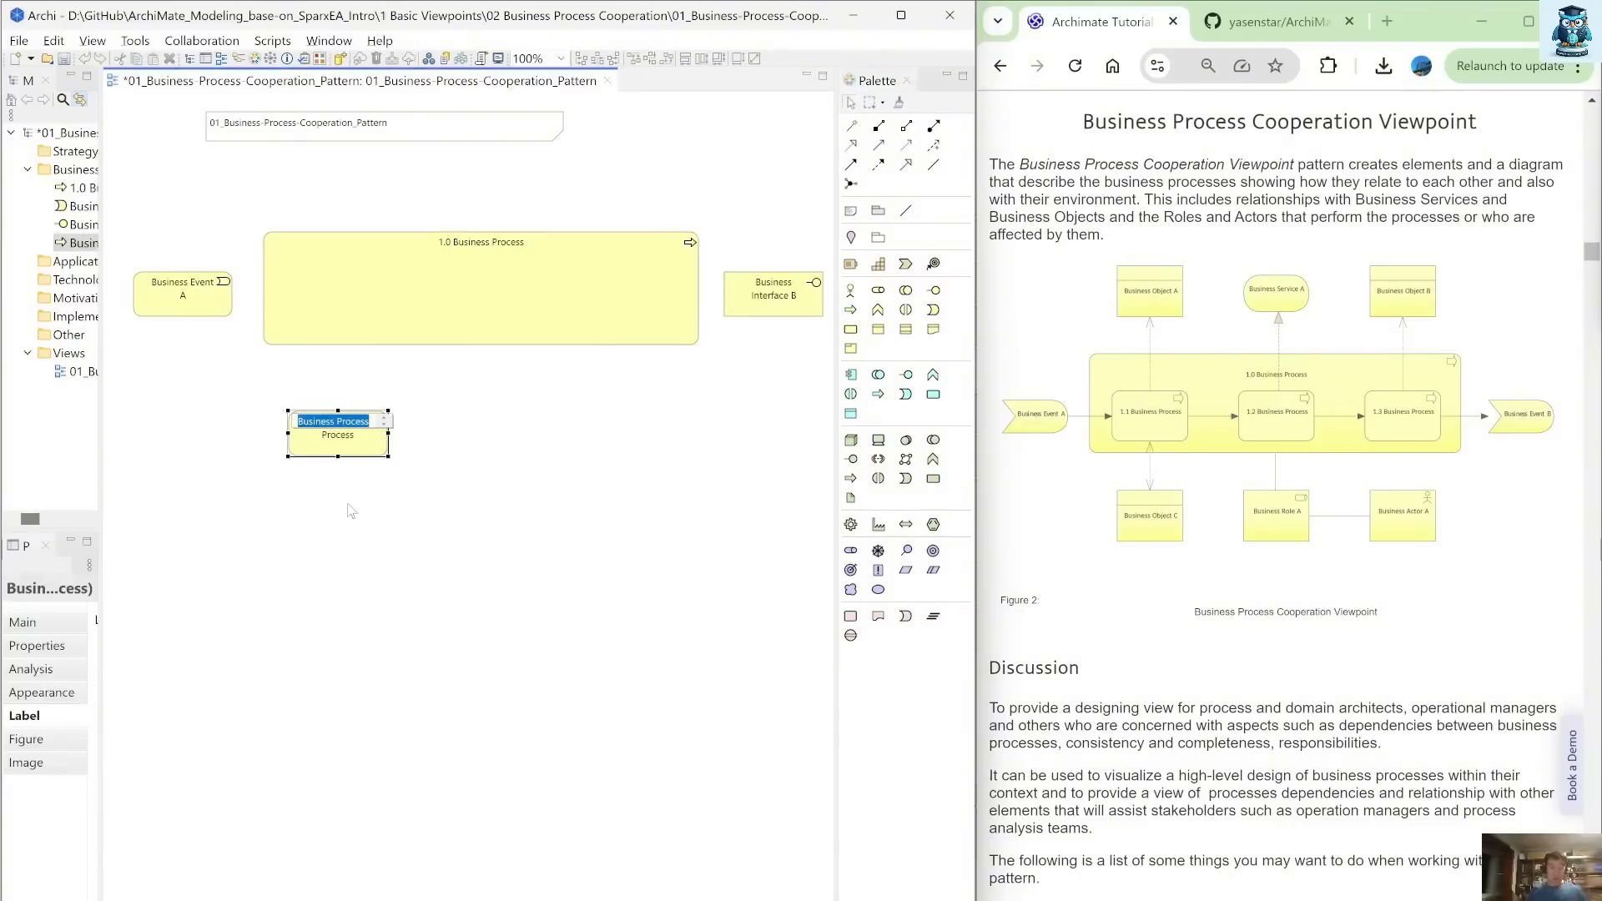
key("Home")
type("1.1")
key("Return")
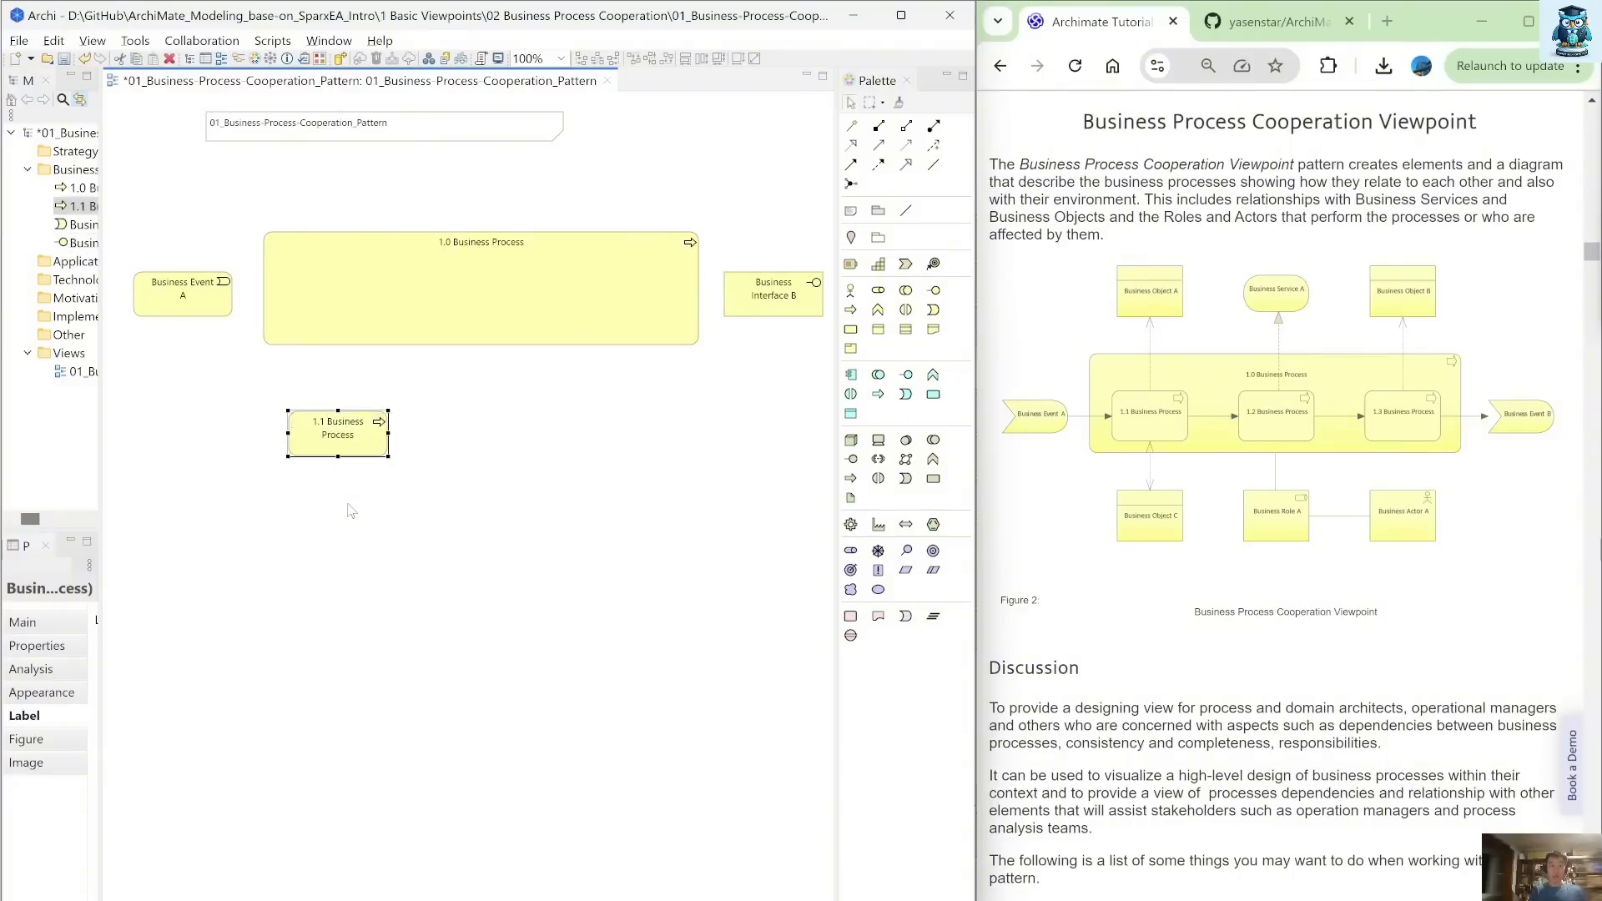
Duplicate the 1.1 Business Process element and place the copy beside the original, at the same height
key("ctrl+c")
key("ctrl+v")
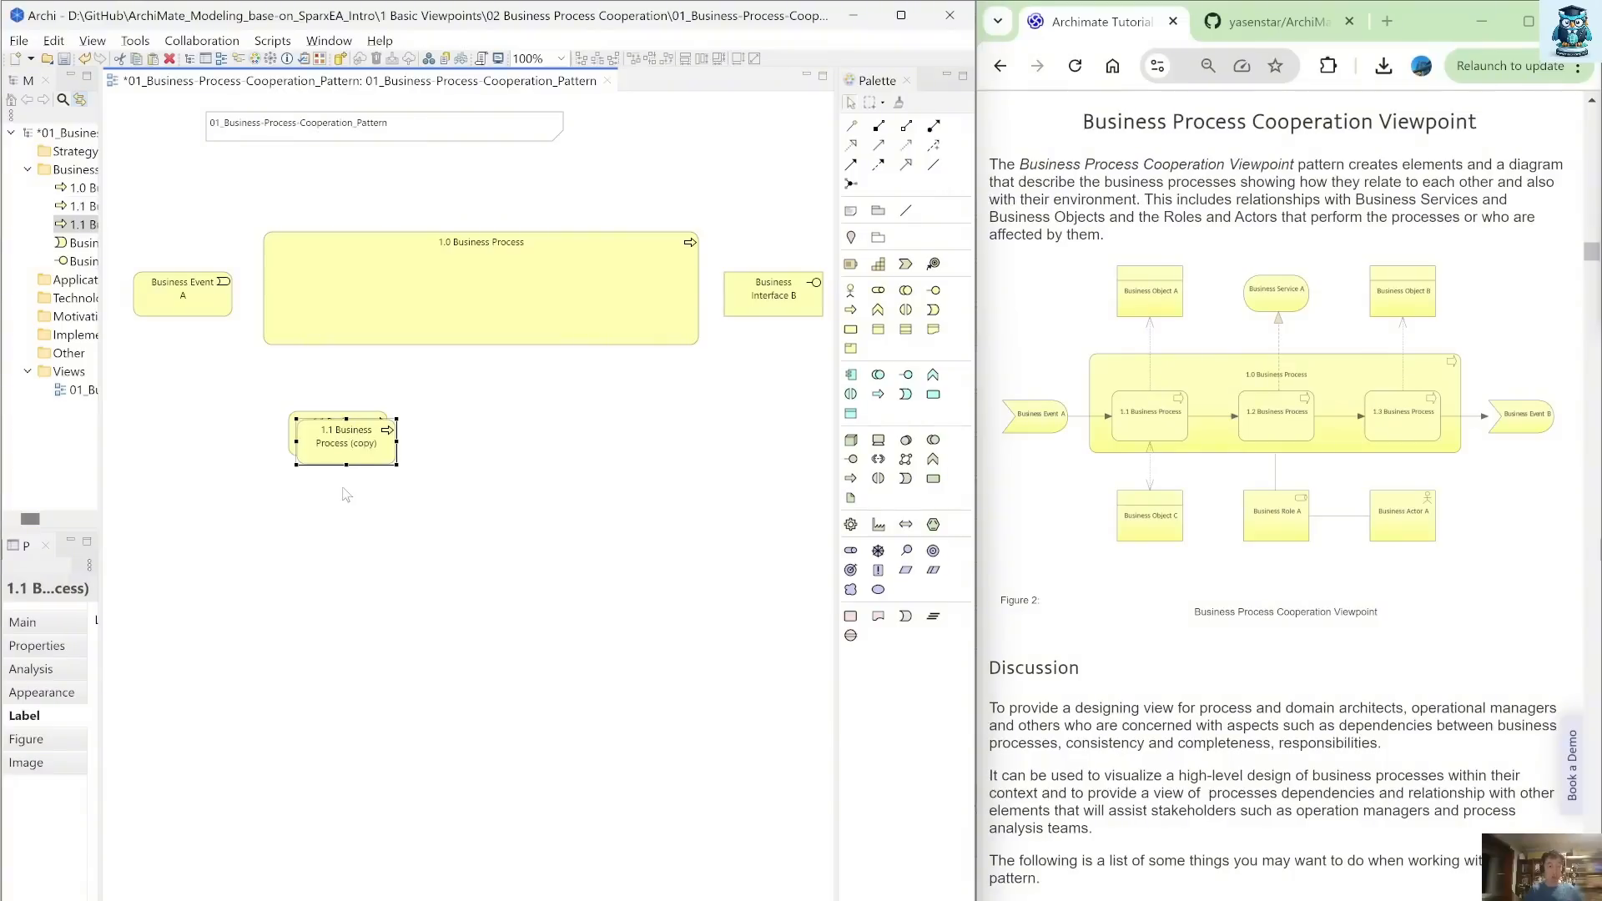
left_click_drag(347, 445, 494, 439)
Rename the copied business process to 1.2 Business Process
left_click(494, 438)
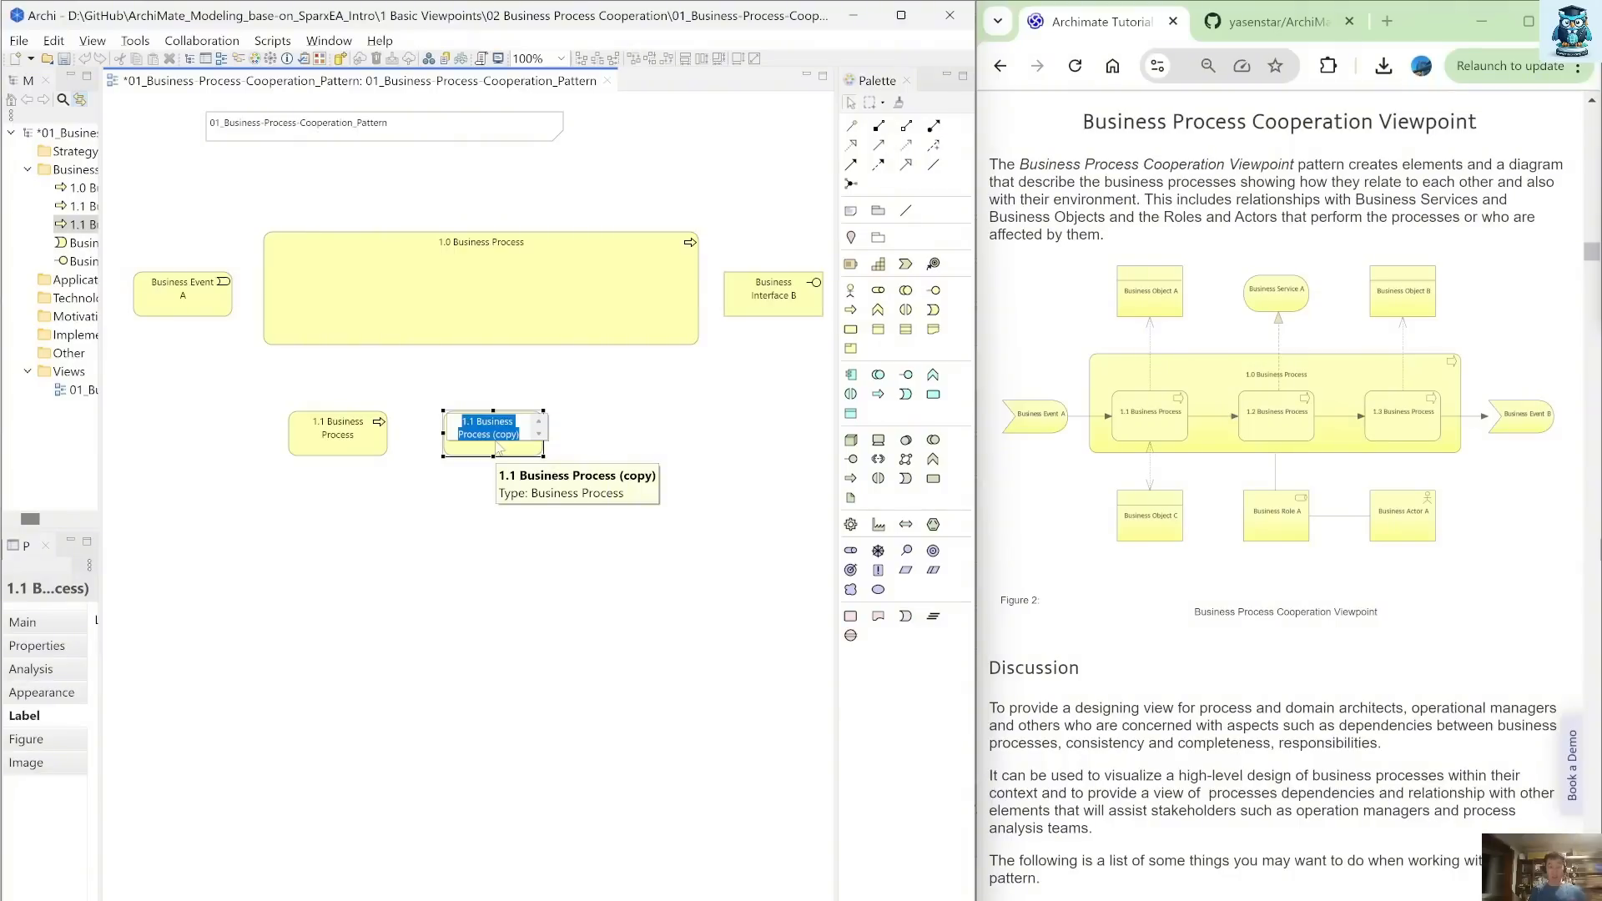
key("End")
key("BackSpace")
key("BackSpace")
key("BackSpace")
key("BackSpace")
key("BackSpace")
key("BackSpace")
key("BackSpace")
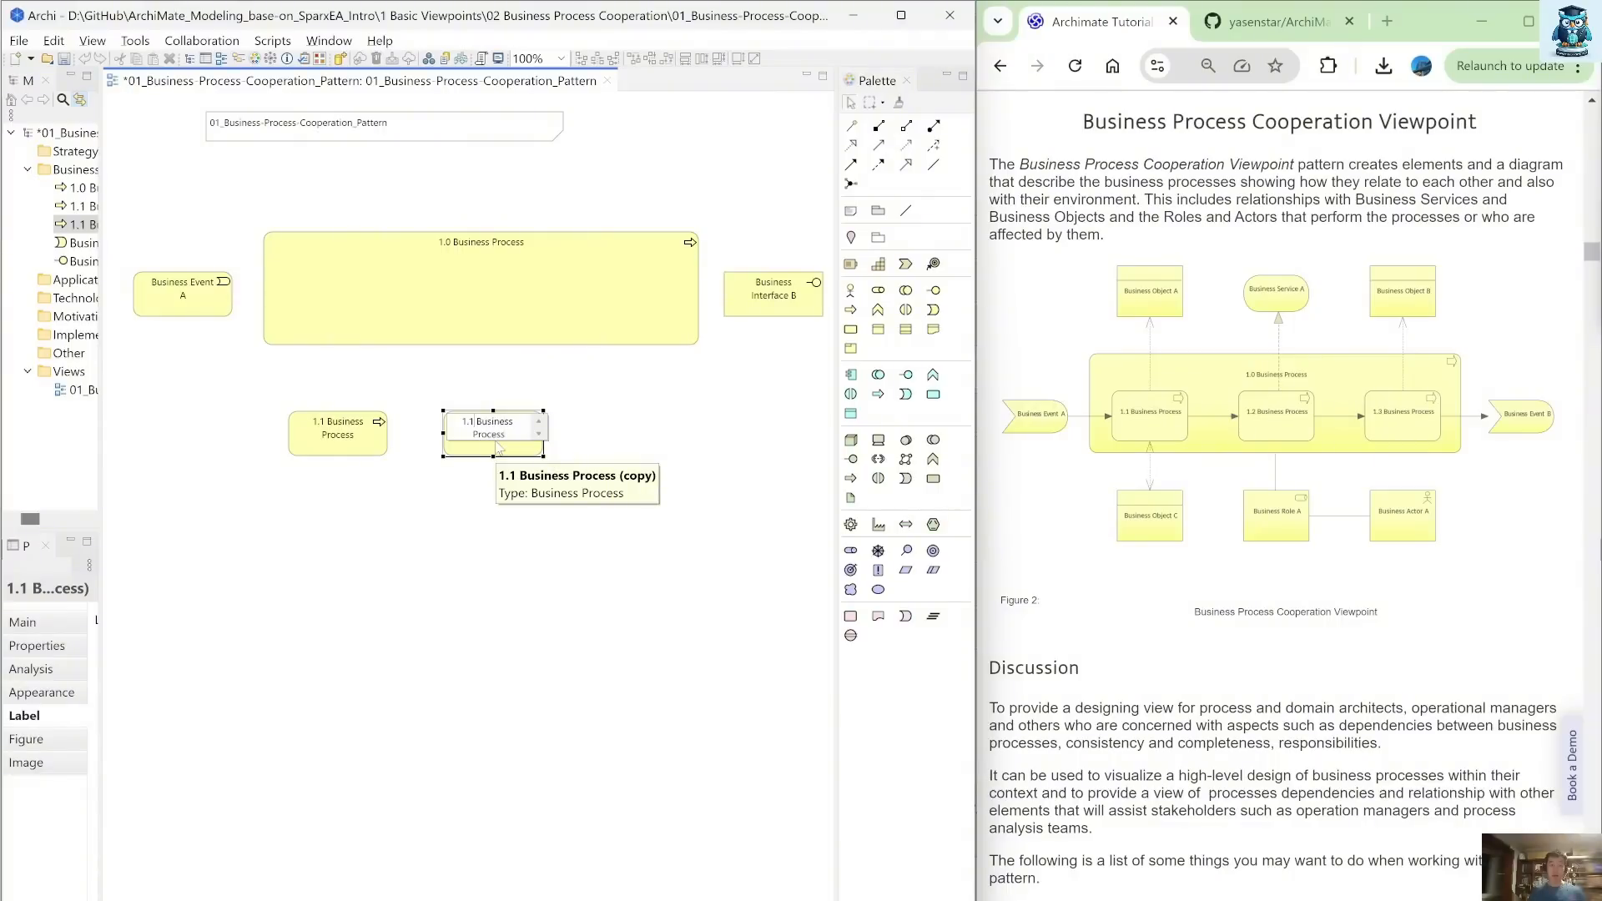
key("BackSpace")
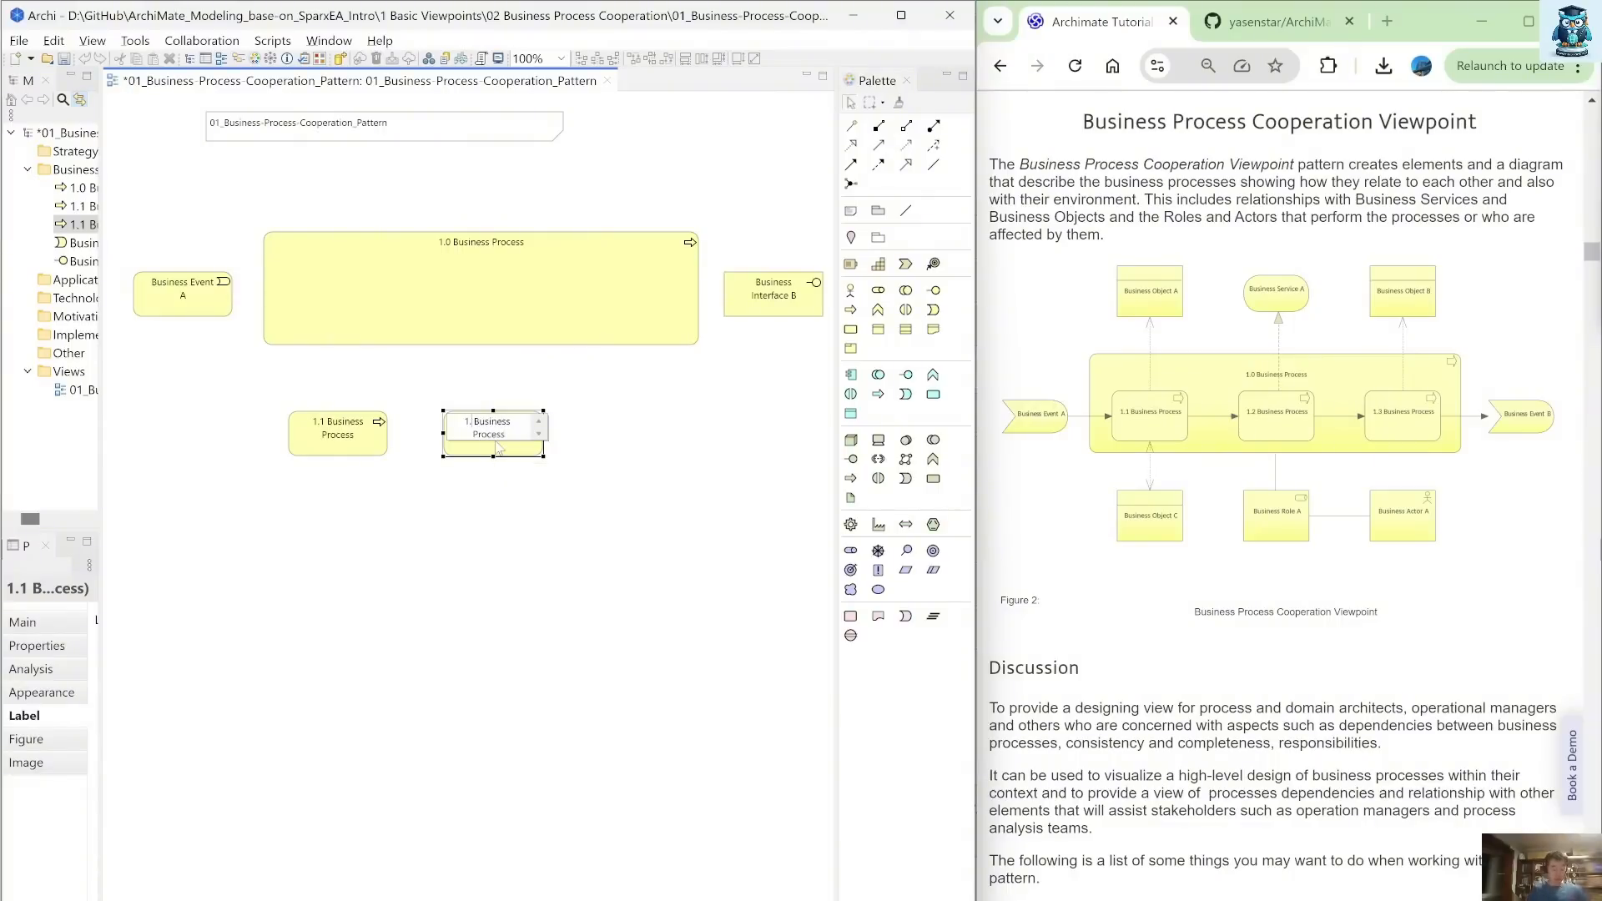
type("2")
left_click(651, 499)
Add another Business Process element to the right of 1.2 Business Process and name it 1.3 Business Process
left_click(850, 311)
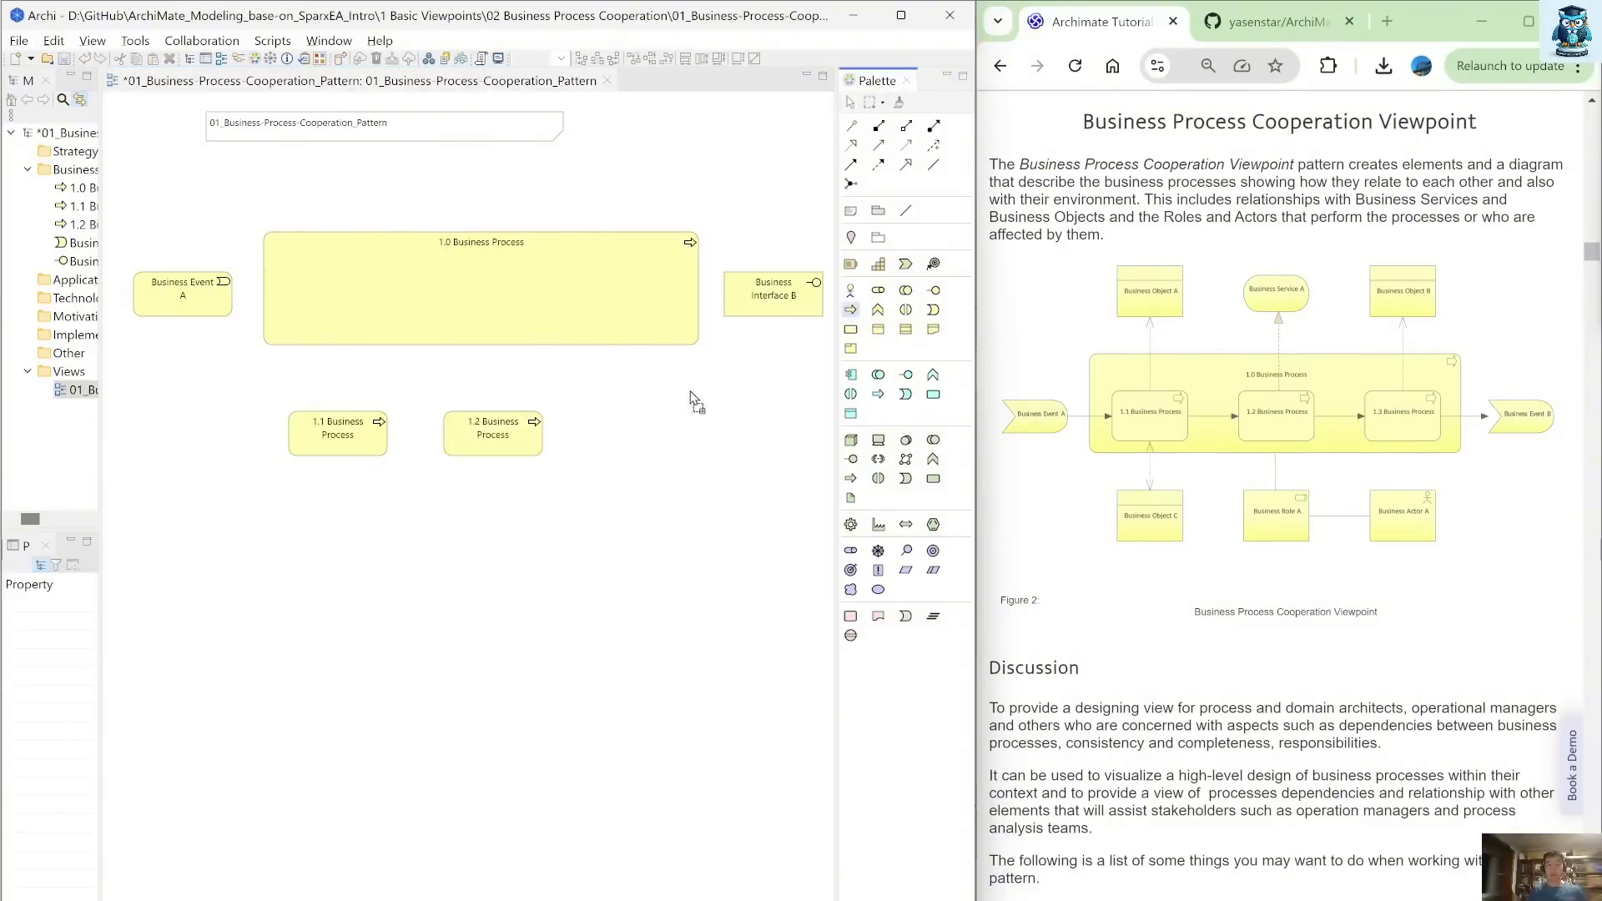
left_click(597, 409)
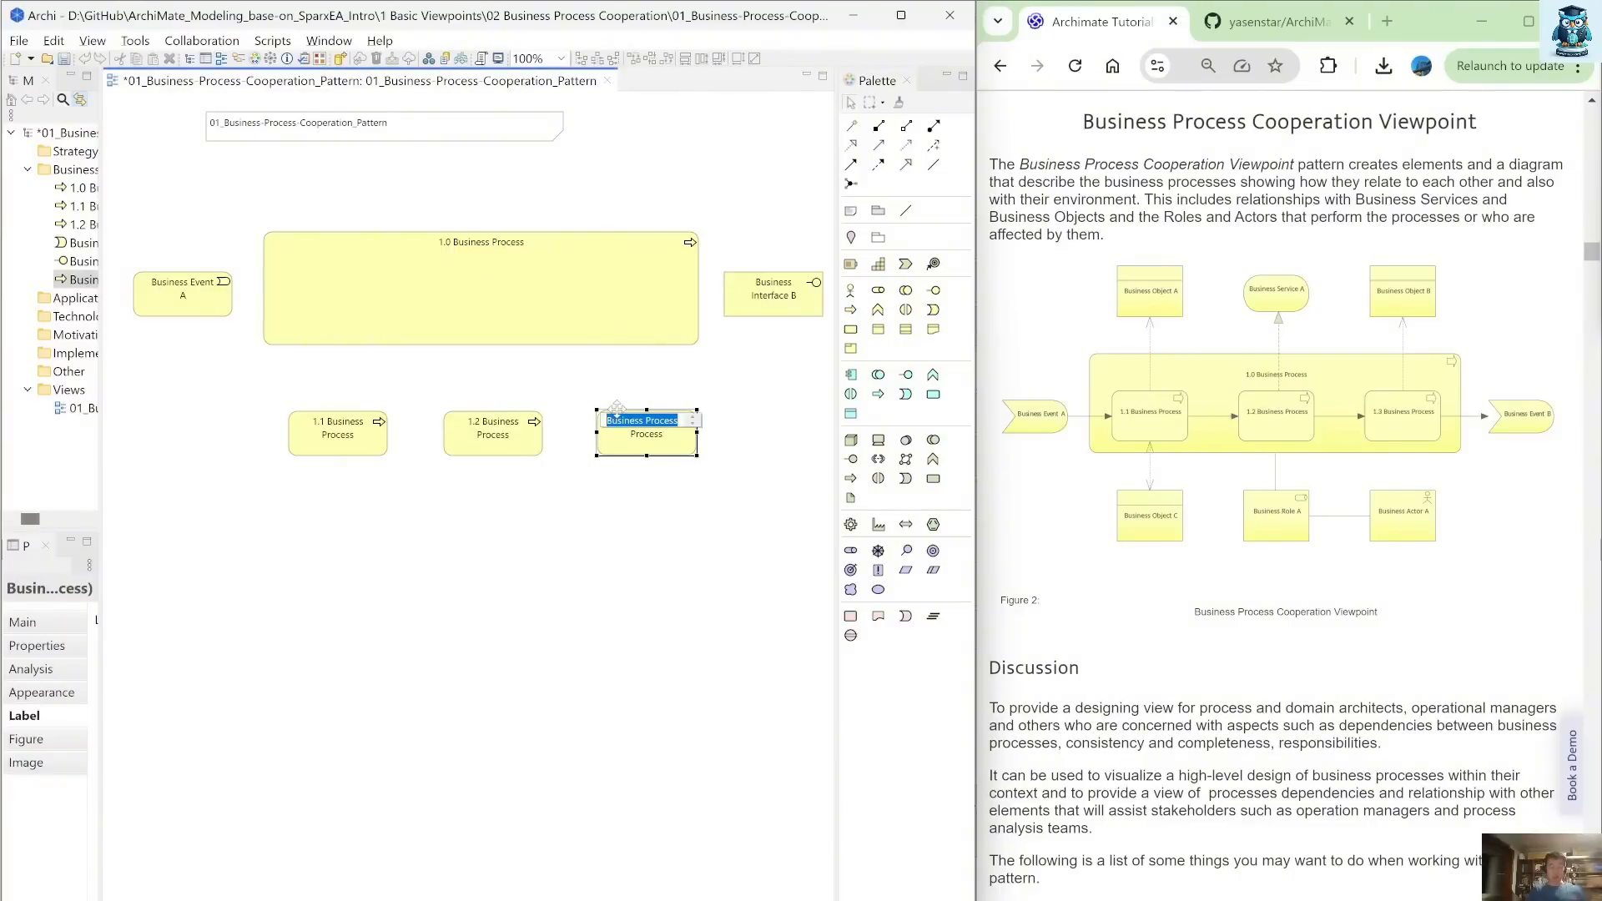
key("Home")
type("1.3")
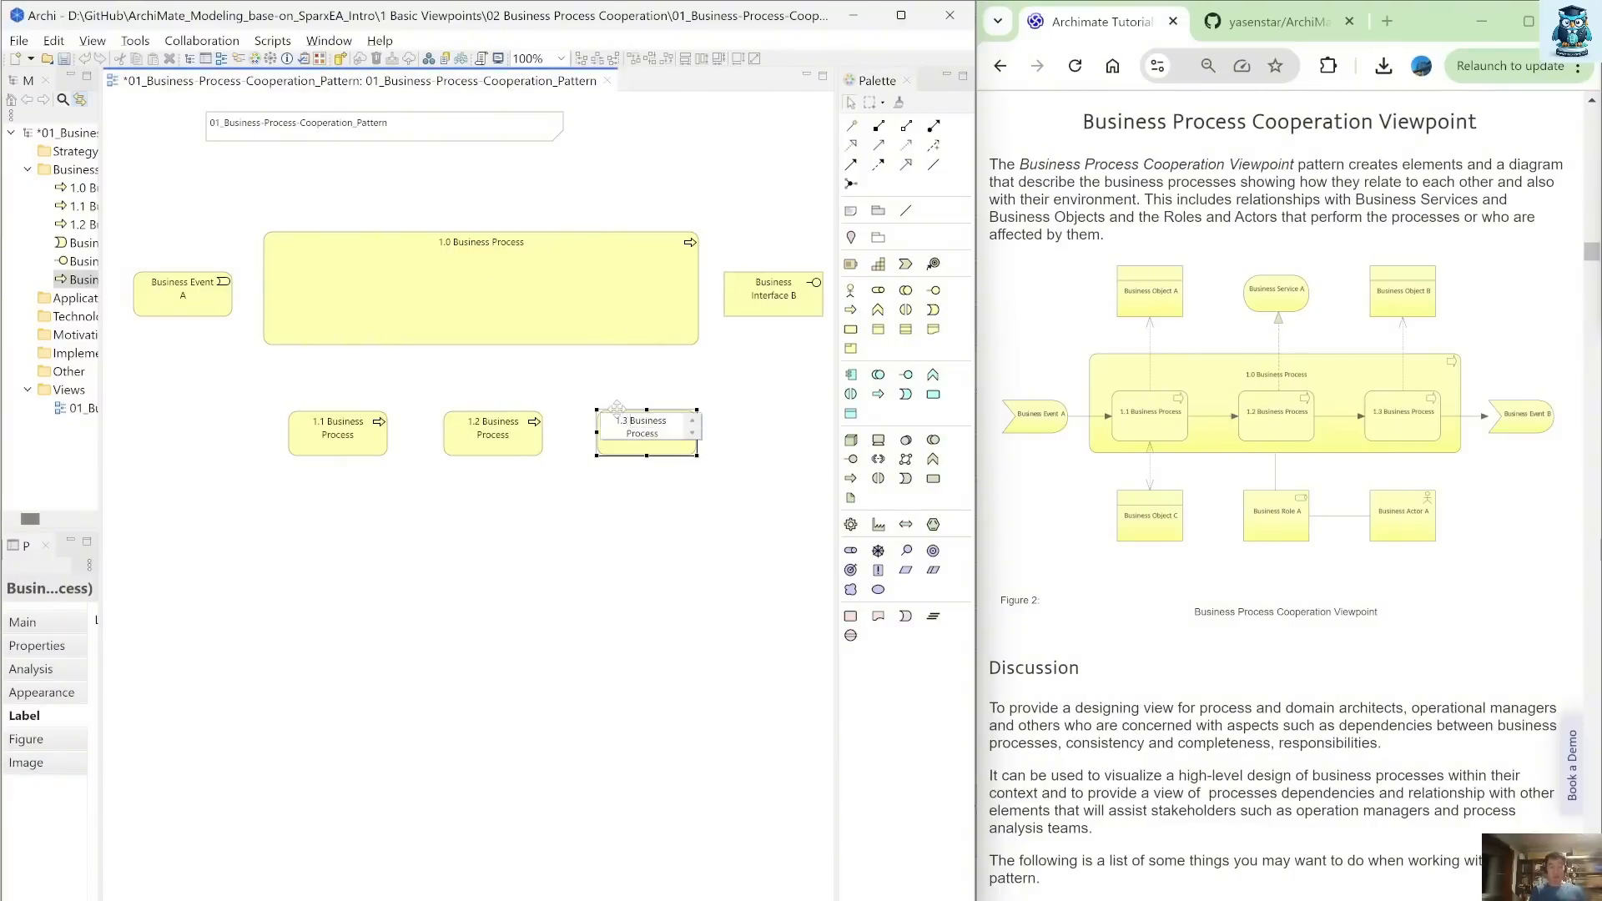
left_click(604, 567)
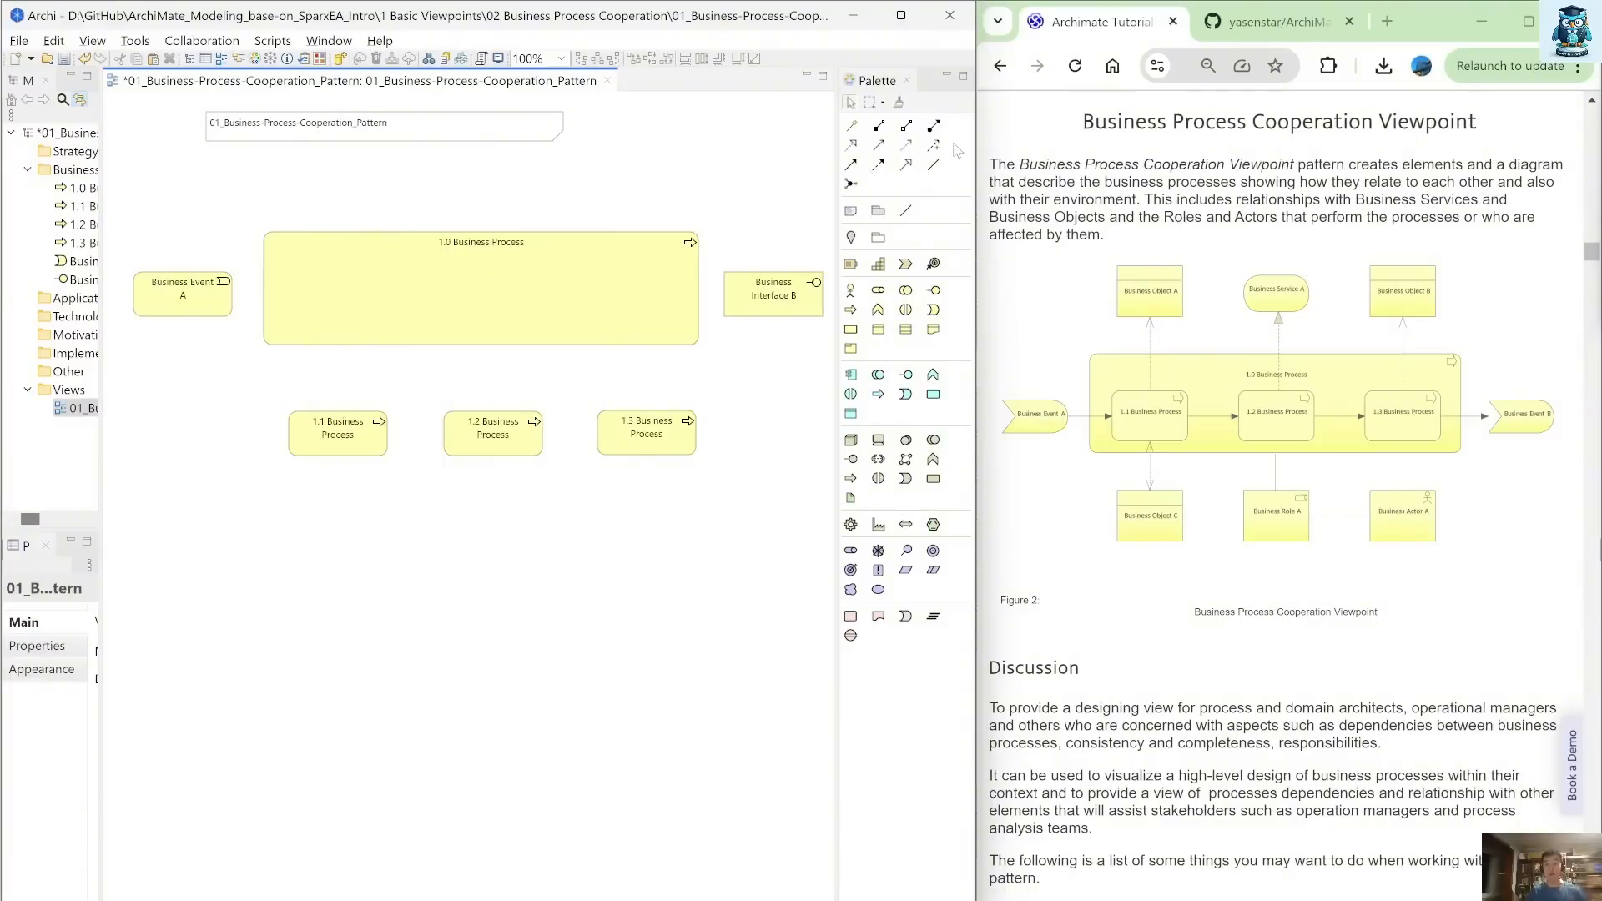
Draw Triggering relations from Business Event A to 1.1 Business Process and from 1.1 to 1.2 Business Process
left_click(850, 164)
left_click(208, 302)
left_click(331, 433)
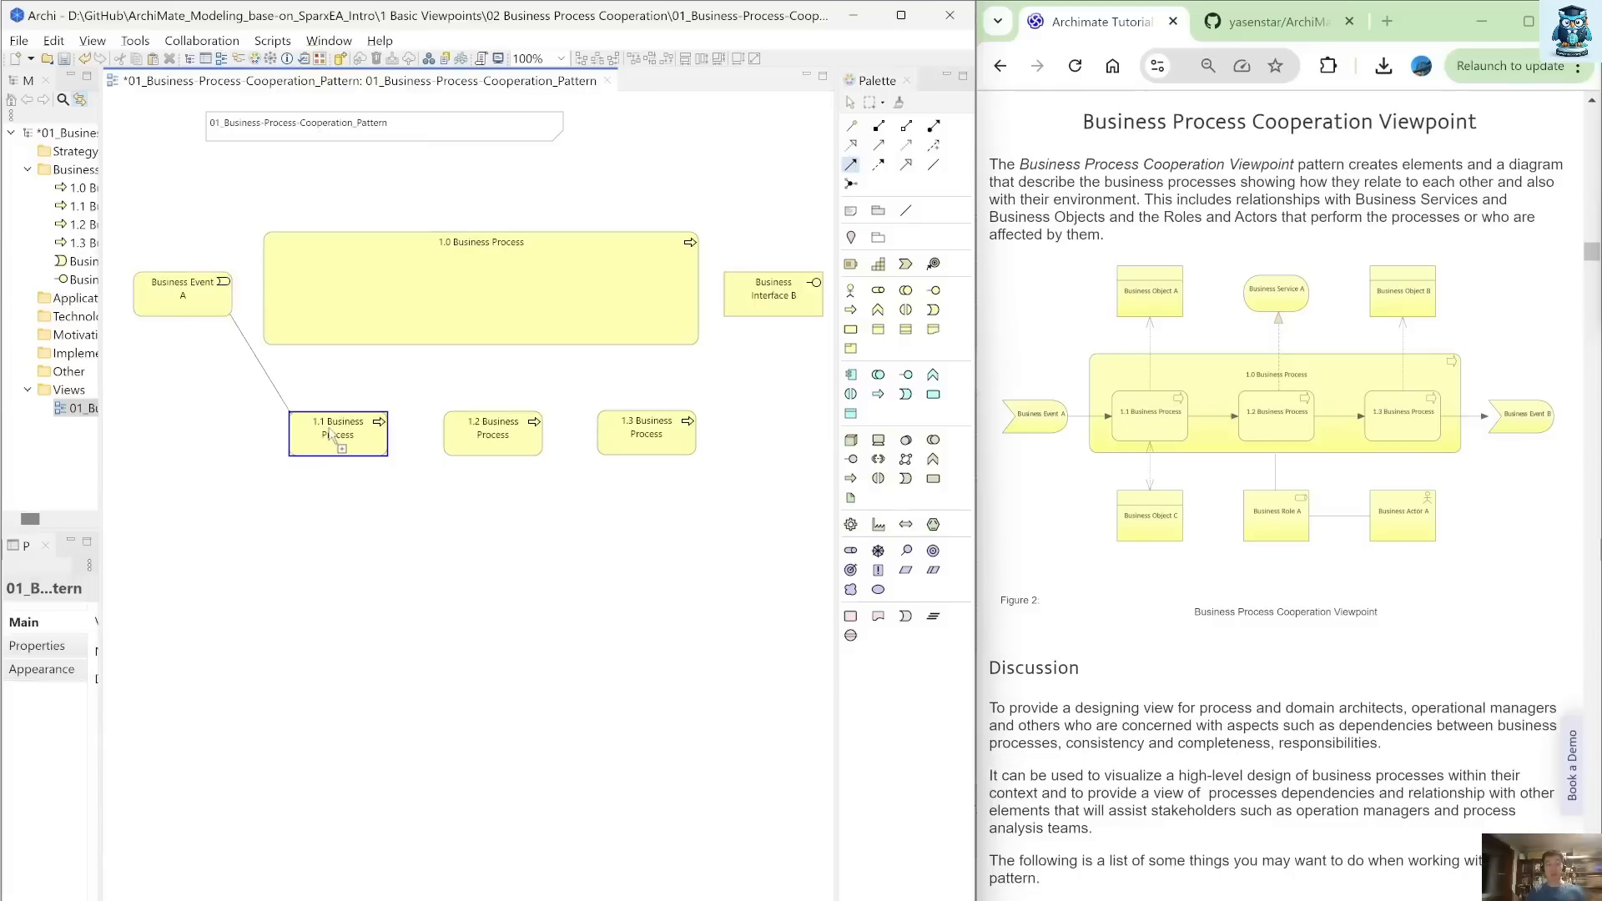
left_click(850, 165)
left_click(330, 435)
left_click(507, 432)
Draw Triggering relations from 1.2 to 1.3 Business Process and from 1.3 Business Process to Business Interface B
left_click(850, 164)
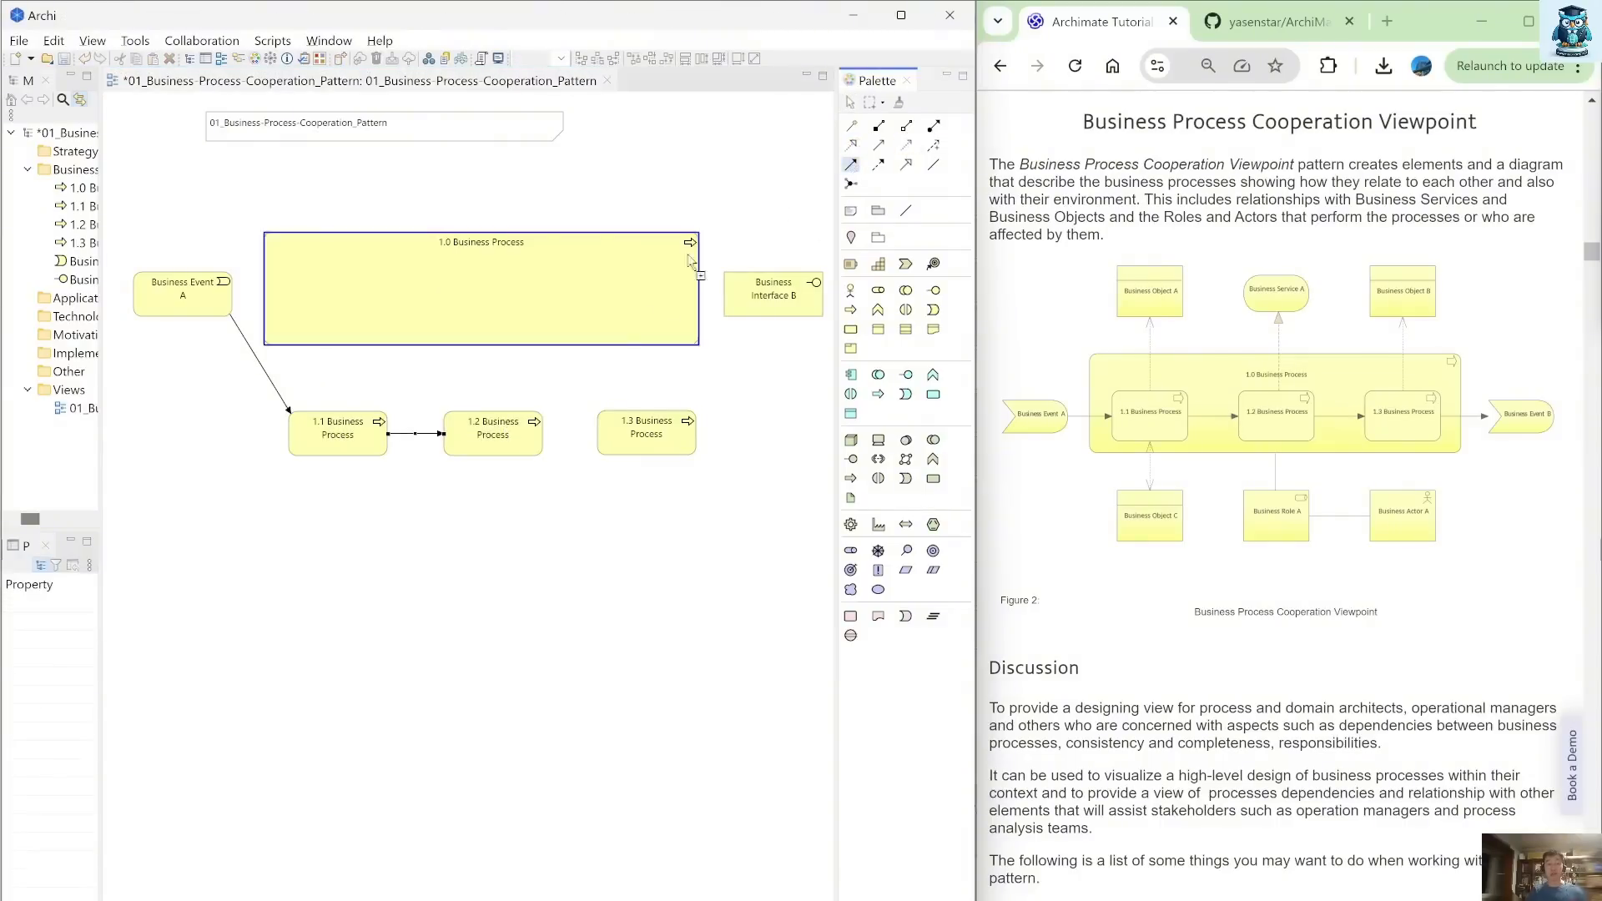
left_click(515, 433)
left_click(642, 436)
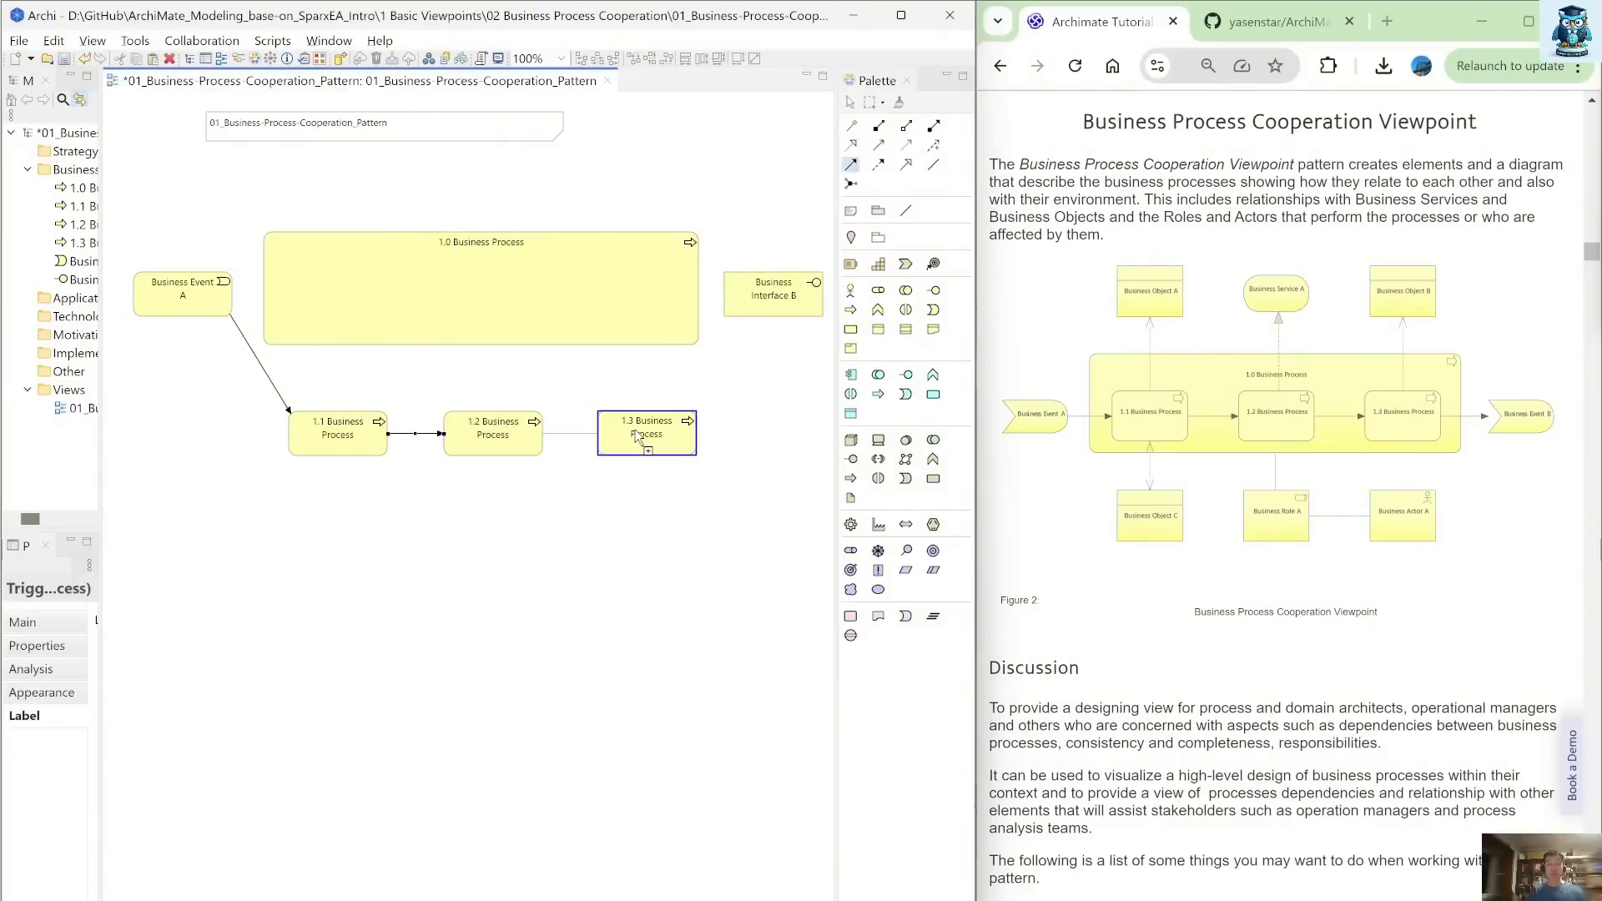
left_click(850, 165)
left_click(638, 435)
left_click(772, 305)
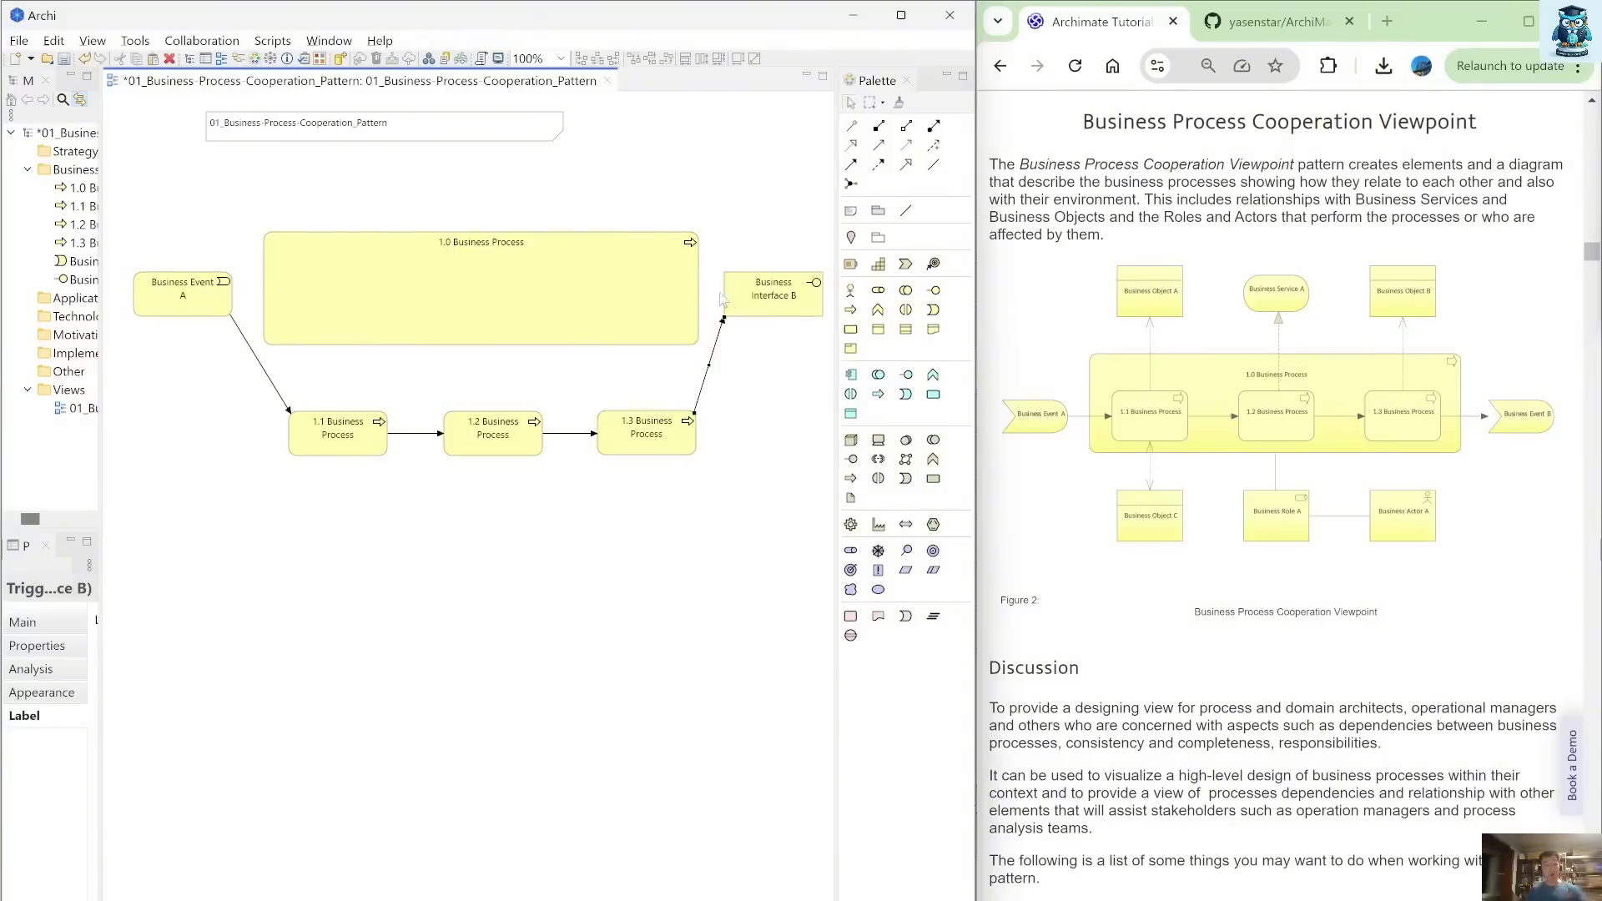
Move processes 1.1 and 1.3 closer to 1.2, and nest all three inside 1.0 Business Process with composition relations
left_click_drag(656, 435, 635, 440)
left_click_drag(368, 440, 386, 439)
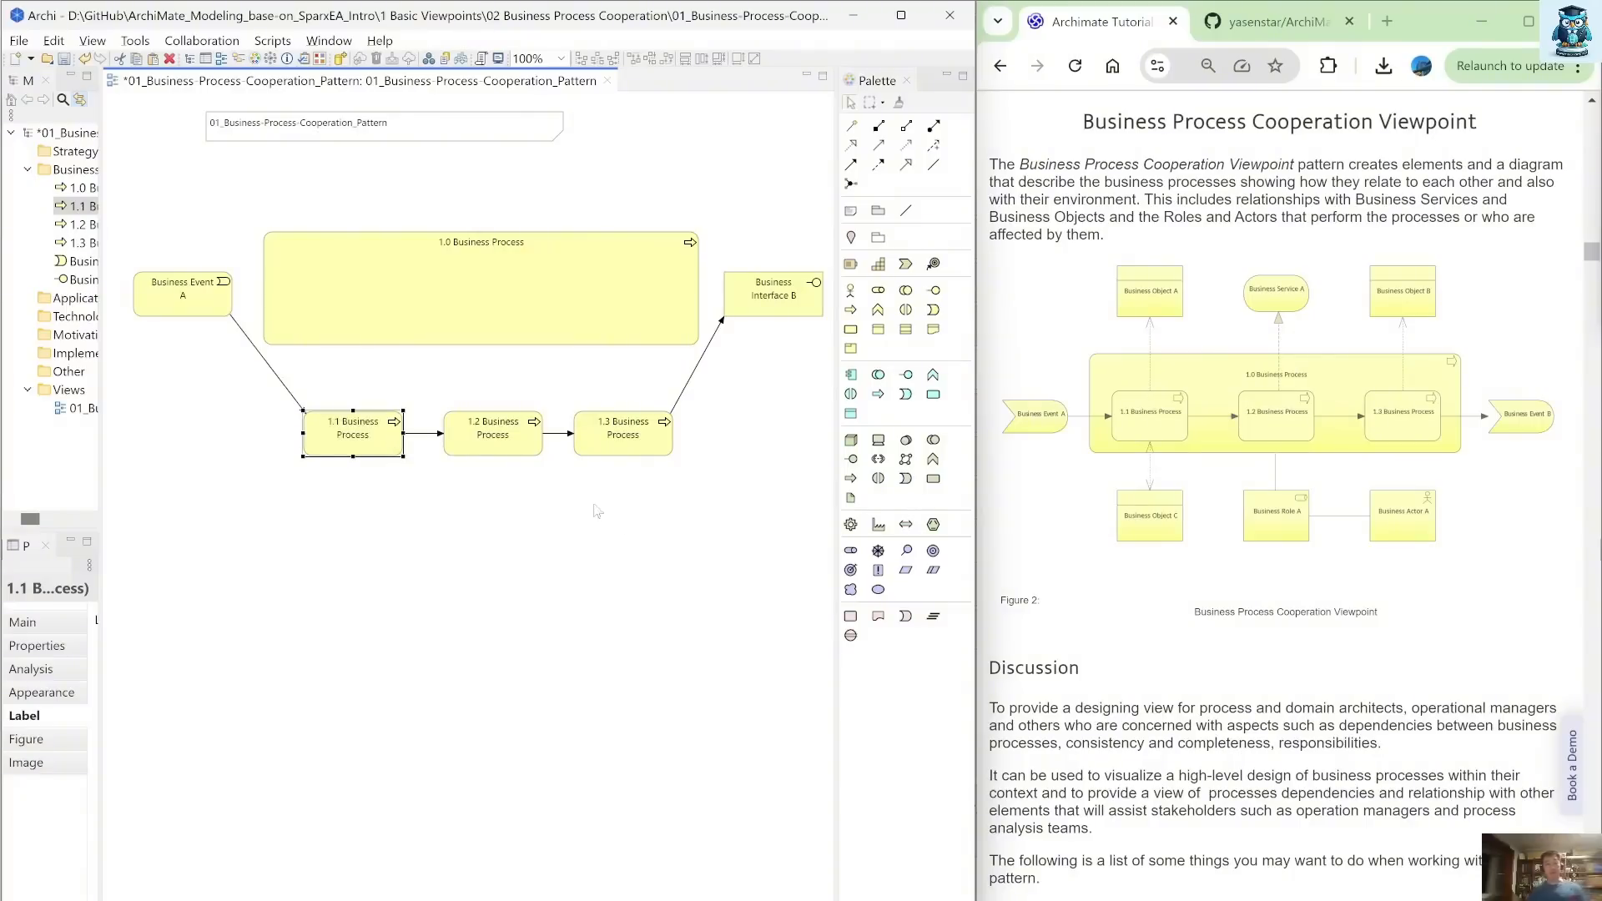
left_click_drag(701, 496, 282, 369)
left_click_drag(351, 443, 352, 300)
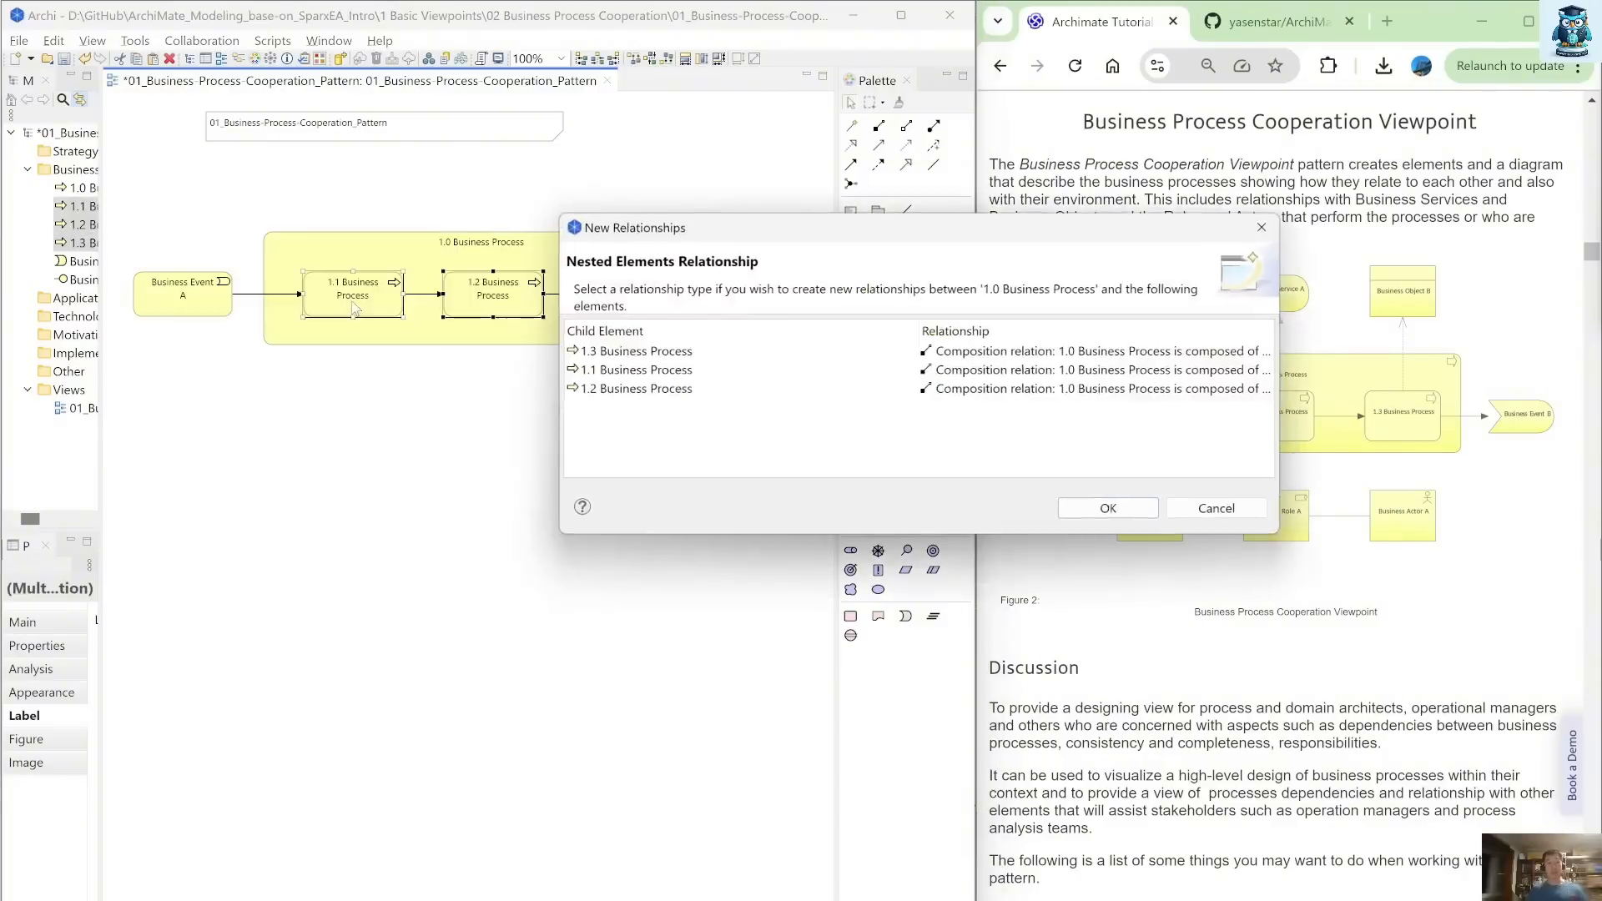
left_click(1109, 510)
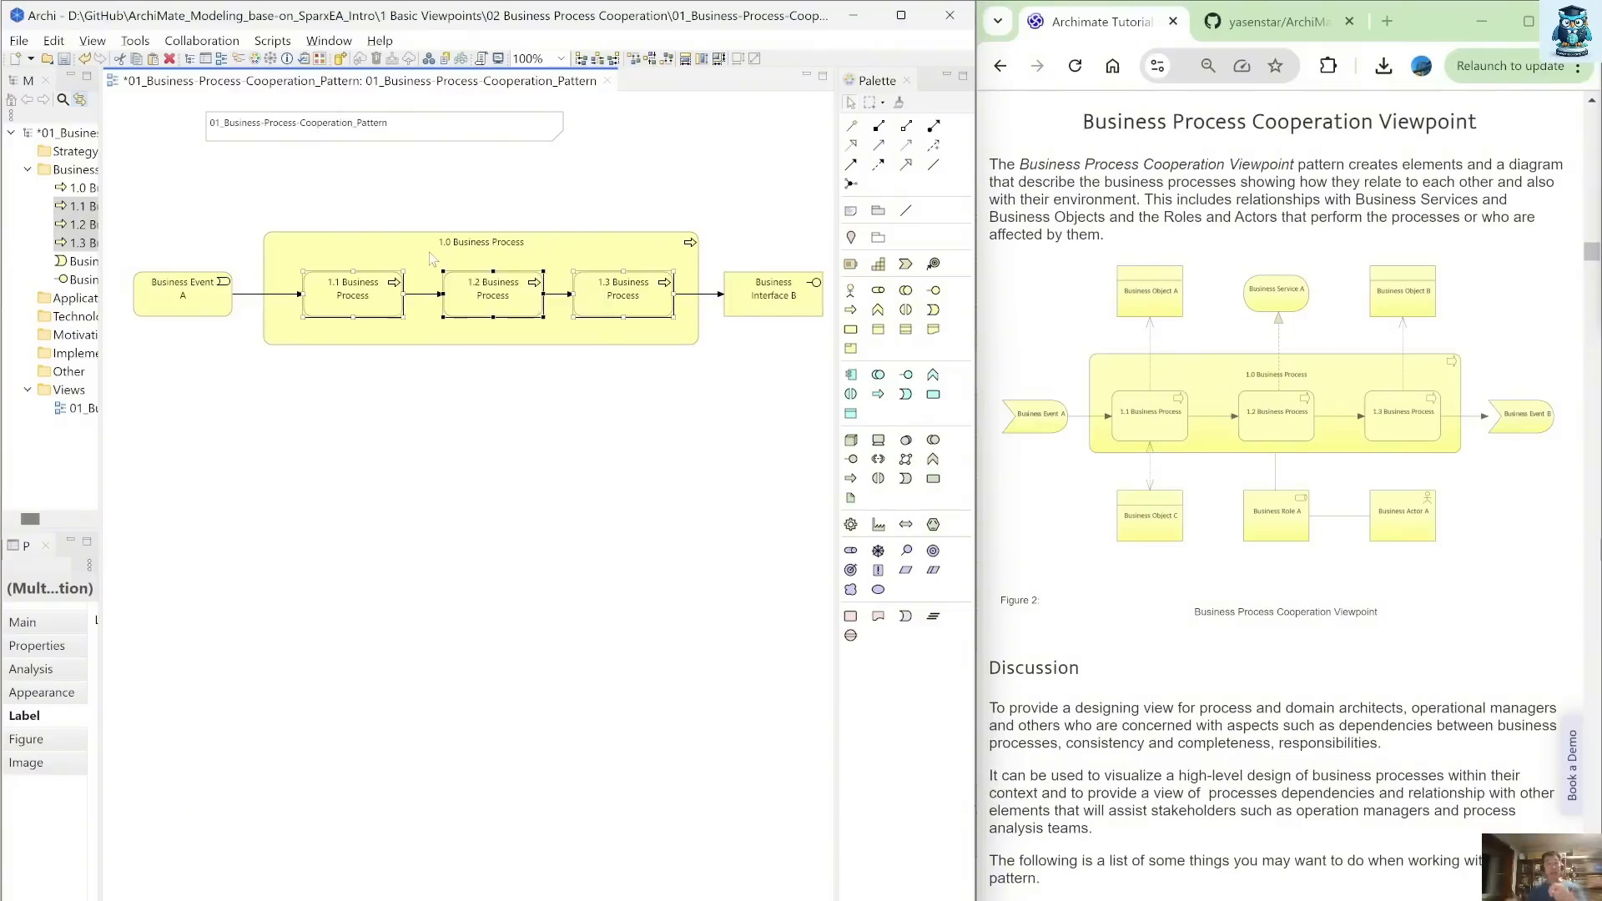
left_click(452, 443)
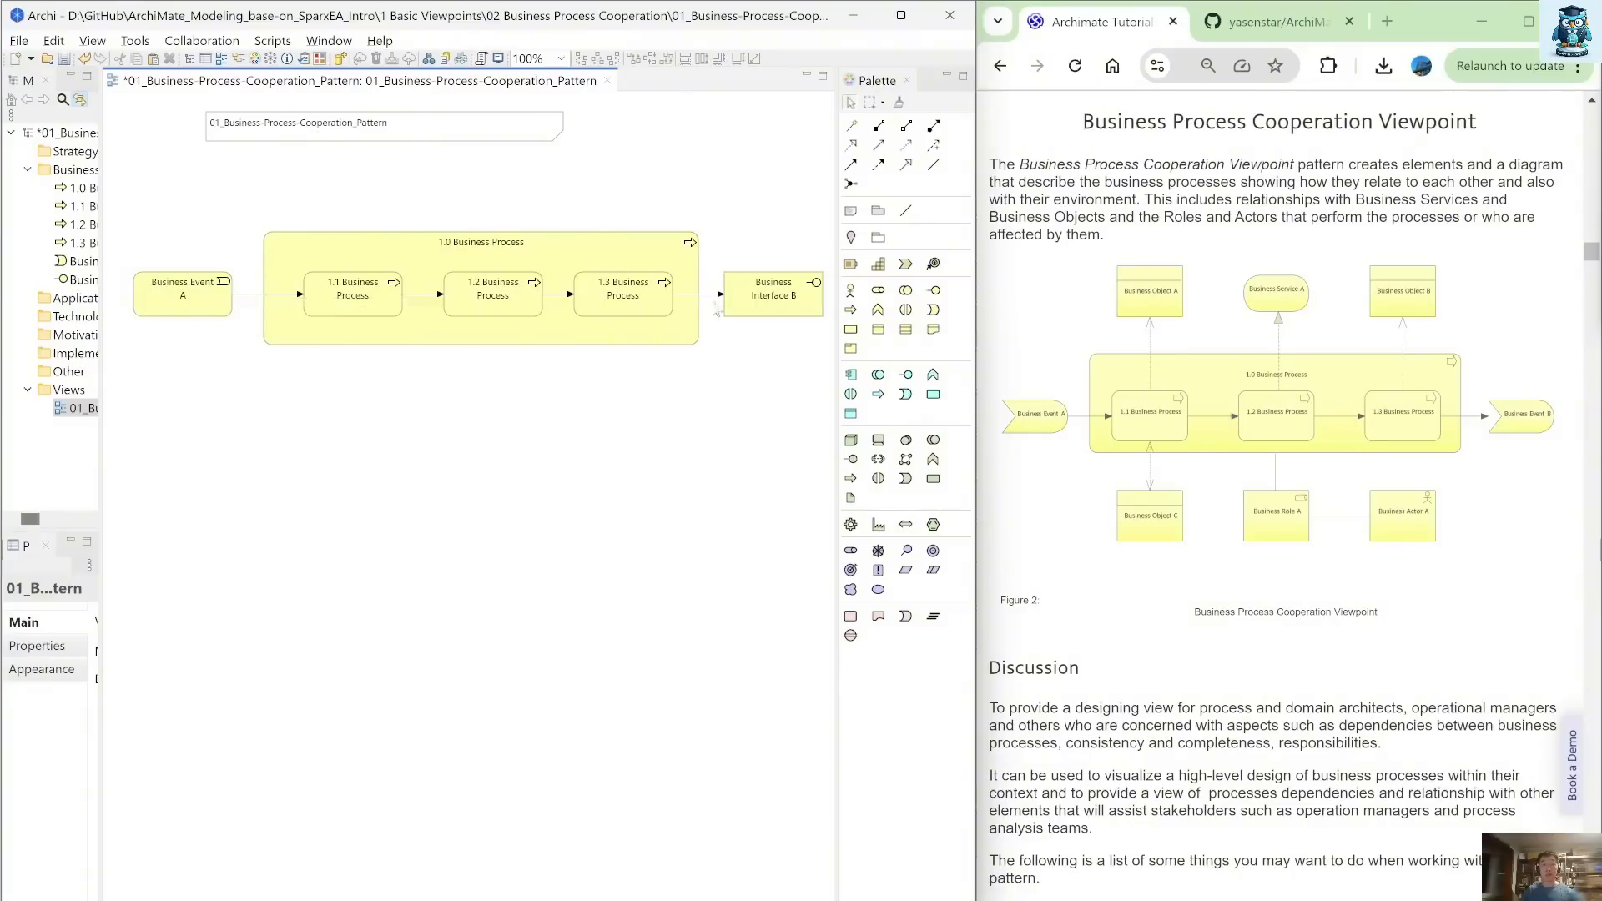
Change the concept type of Business Interface B to Business Event, and dismiss the Microsoft Teams meeting notification
left_click(779, 309)
right_click(780, 306)
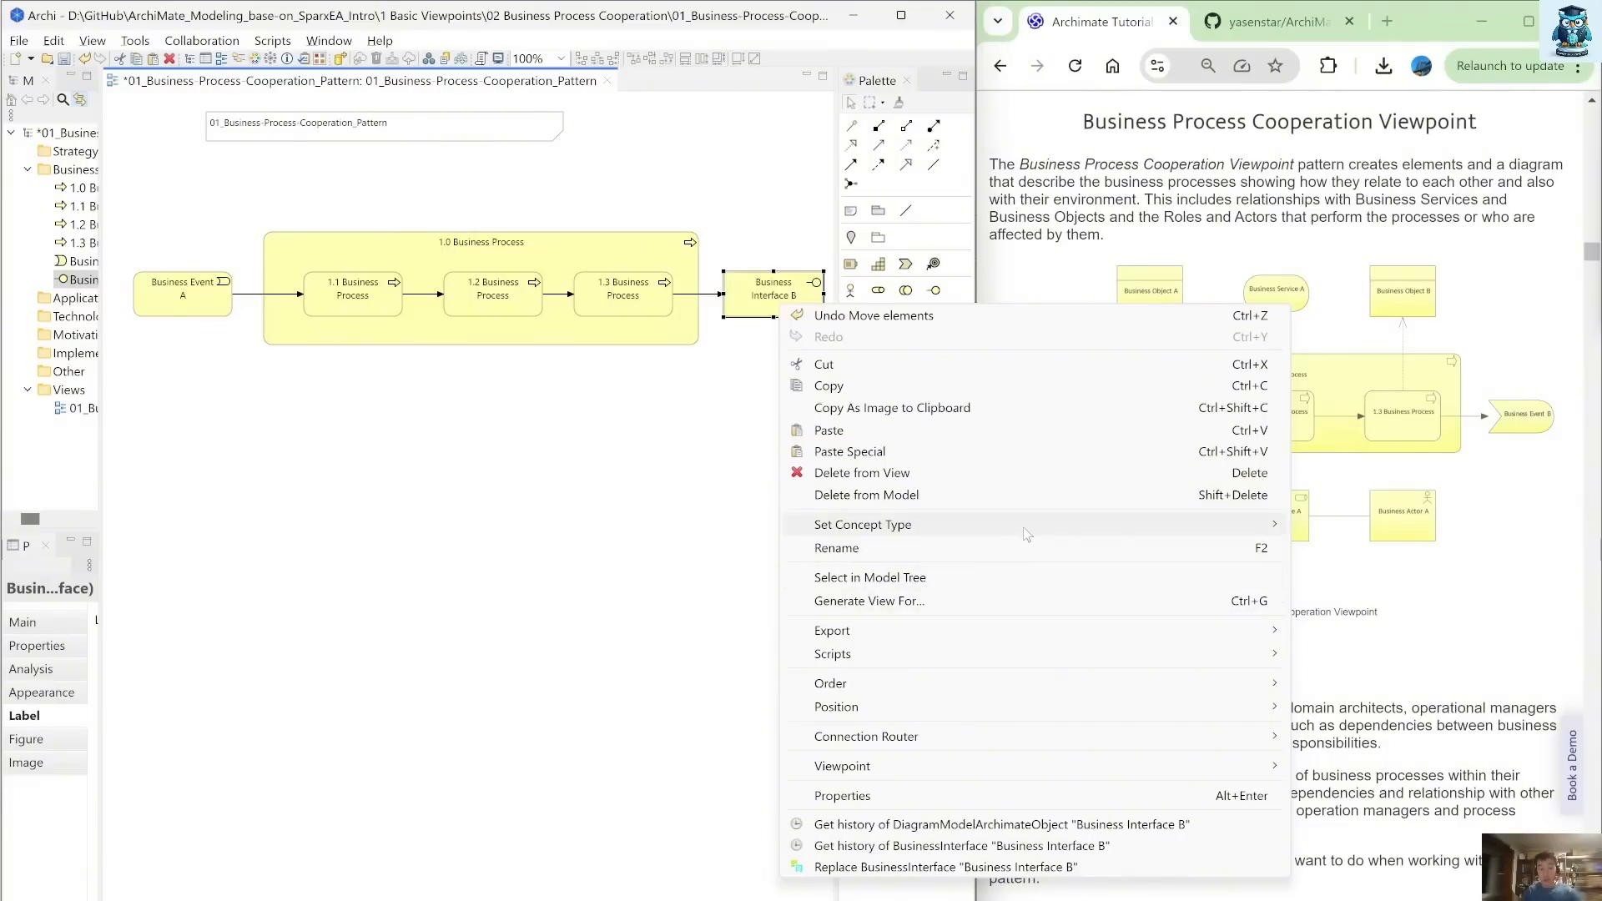
mouse_move(1024, 532)
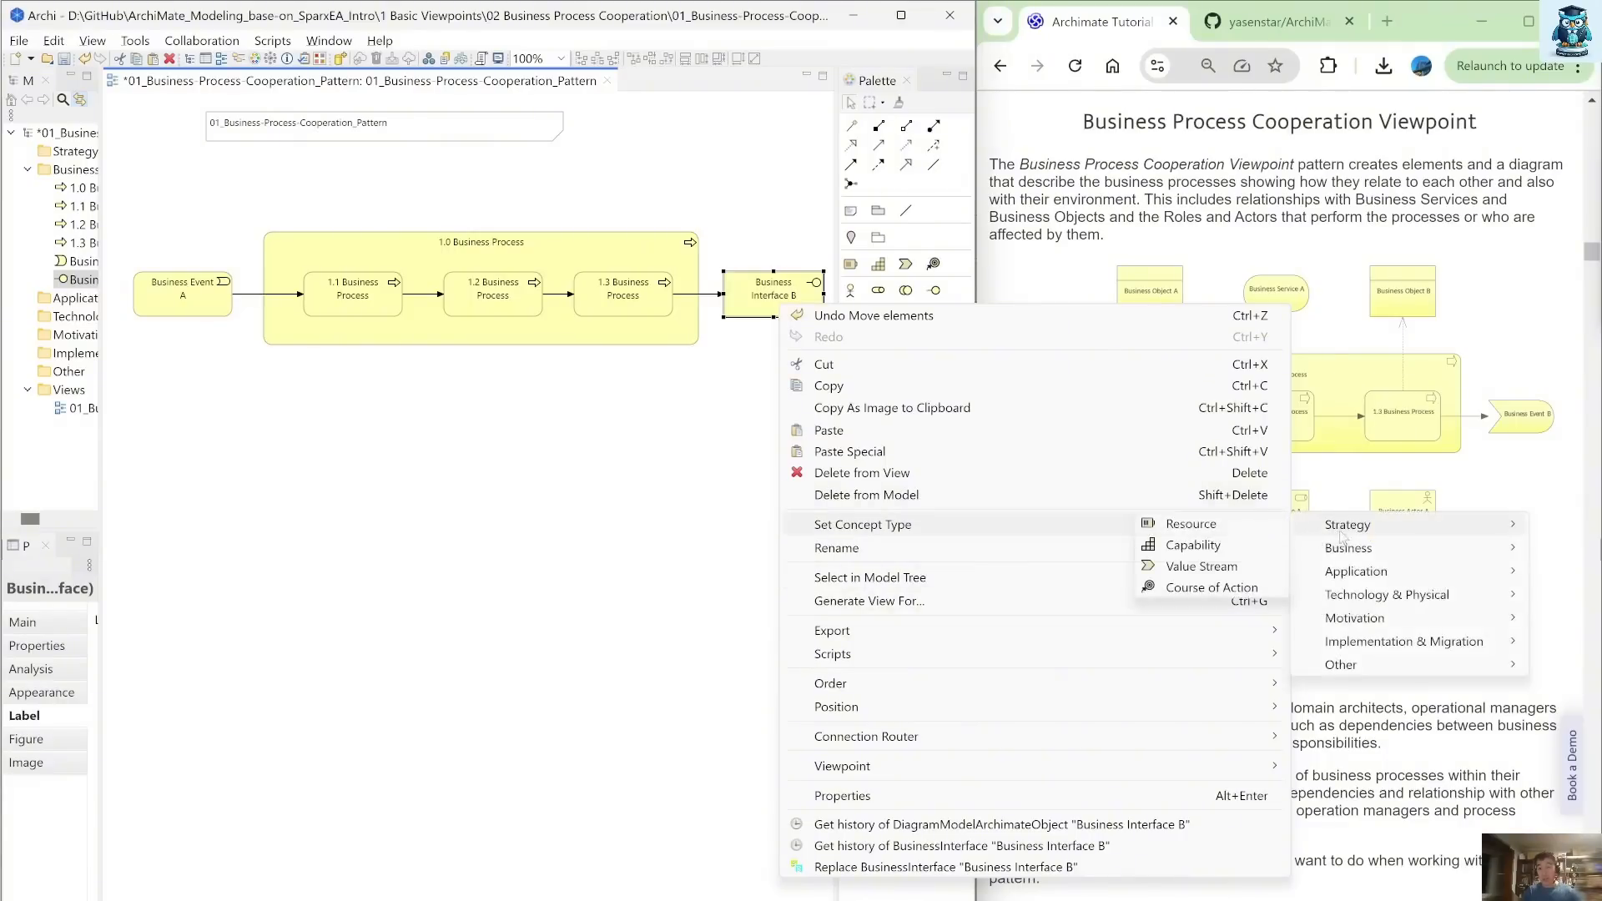
mouse_move(1349, 552)
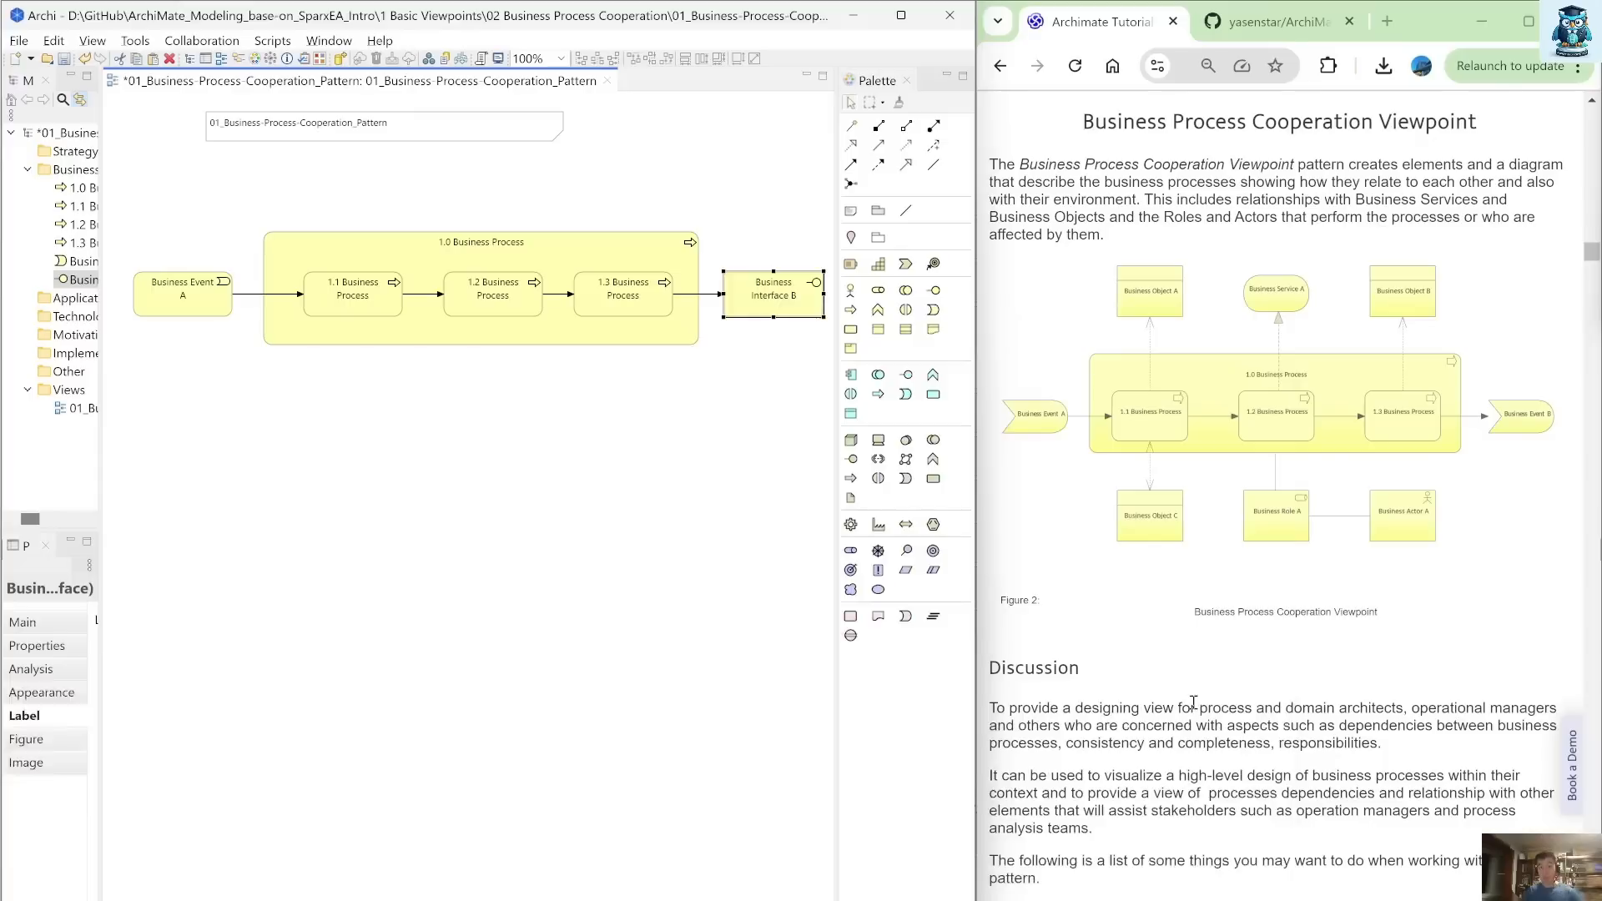
left_click(1181, 696)
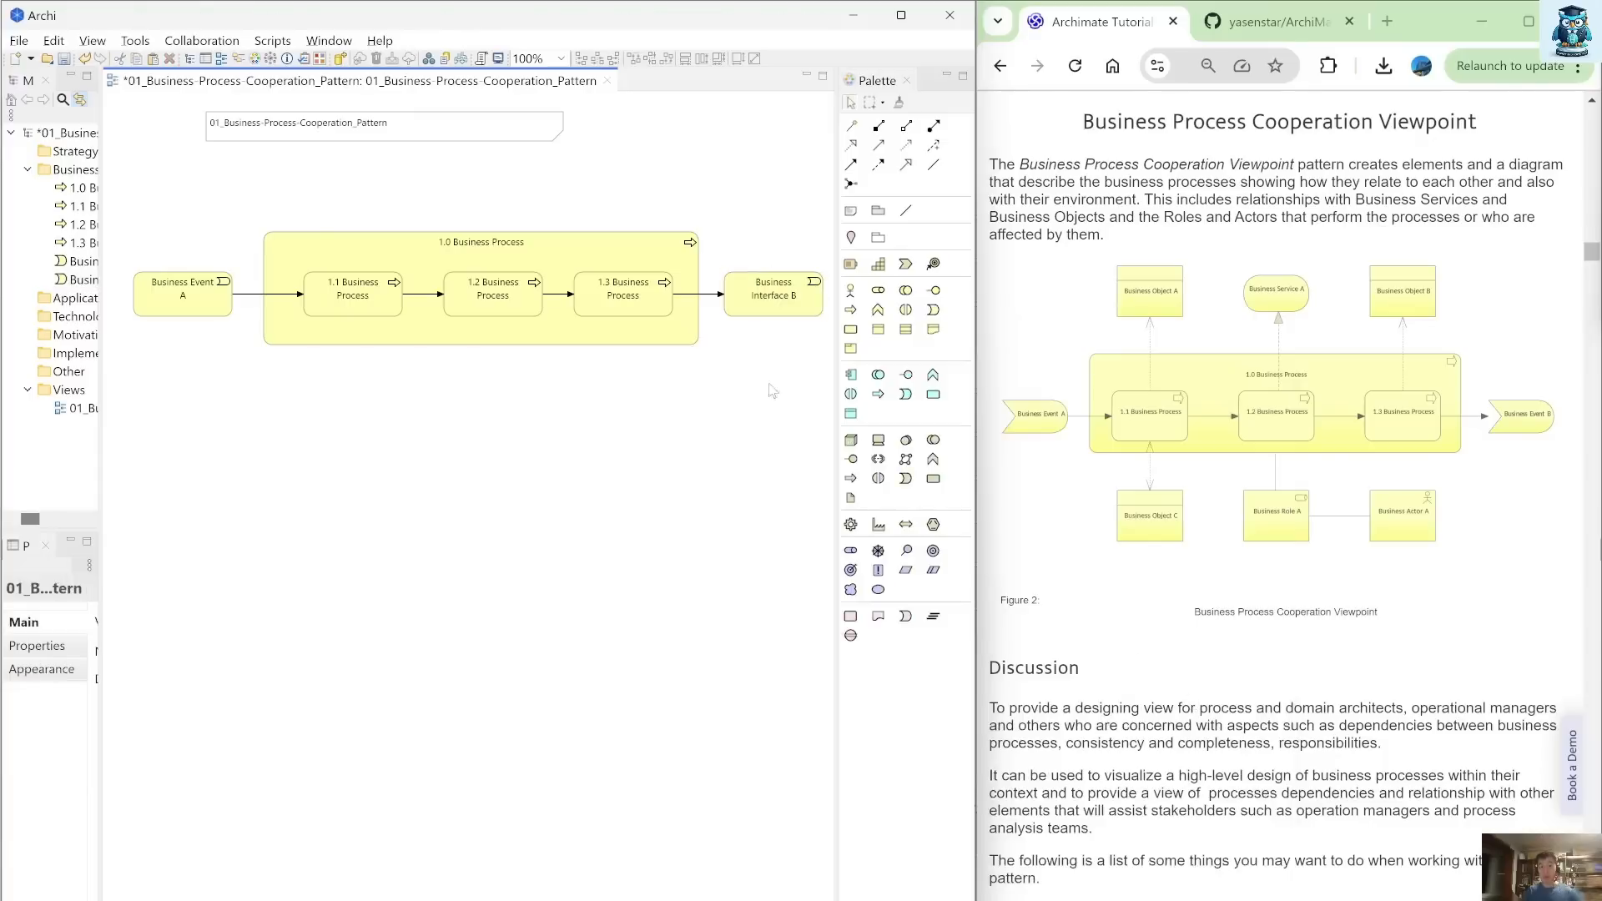
left_click(772, 311)
left_click(354, 449)
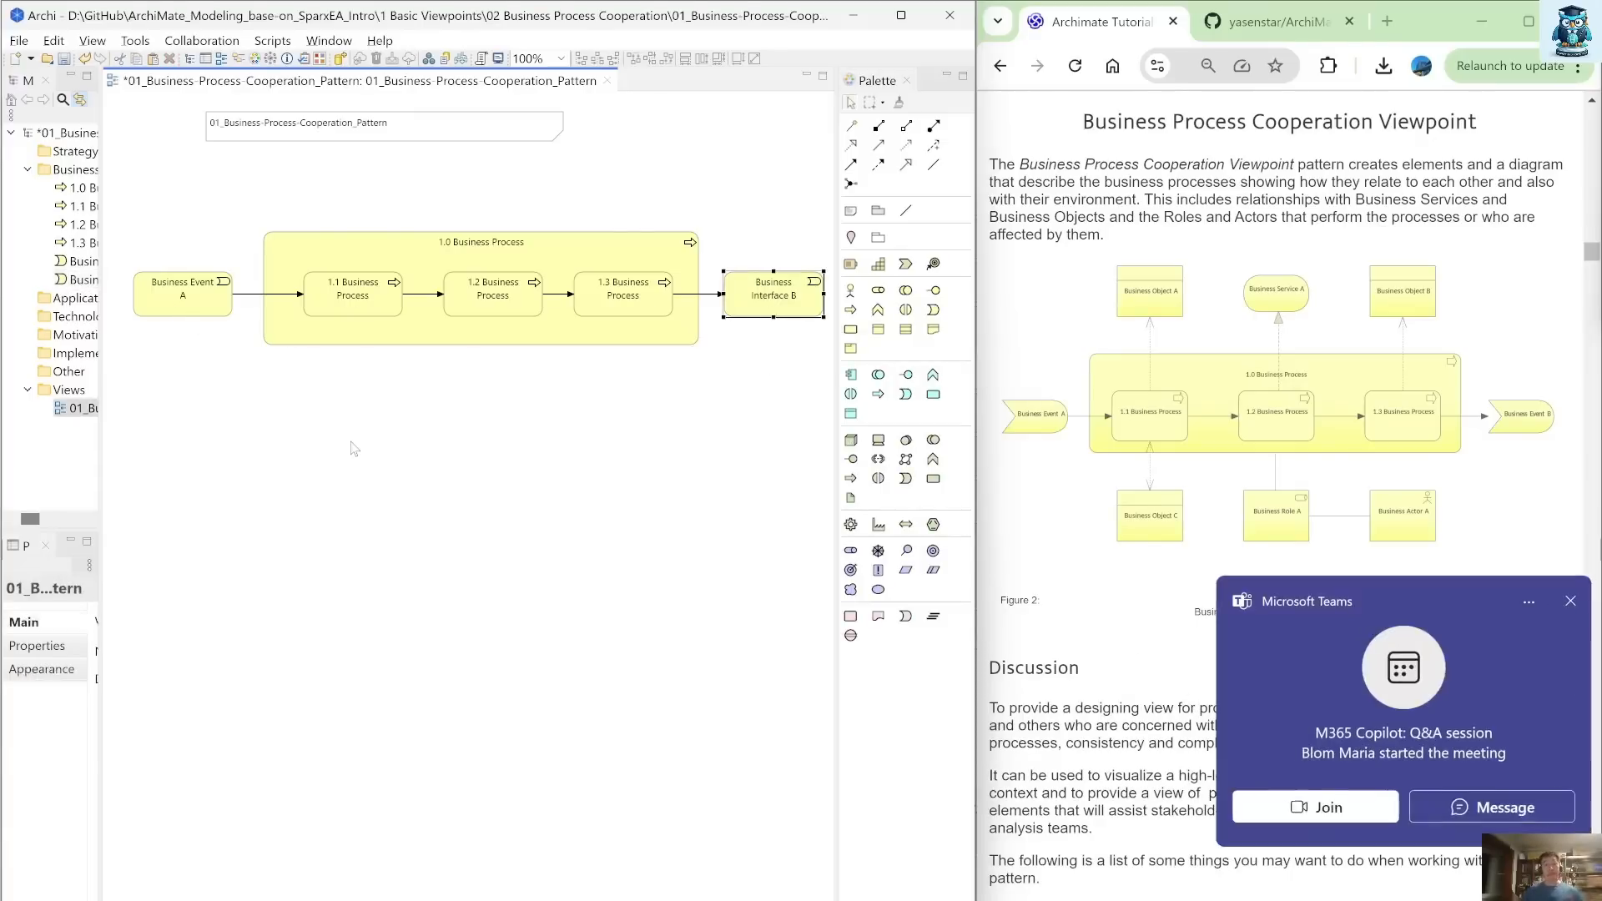
left_click(1571, 607)
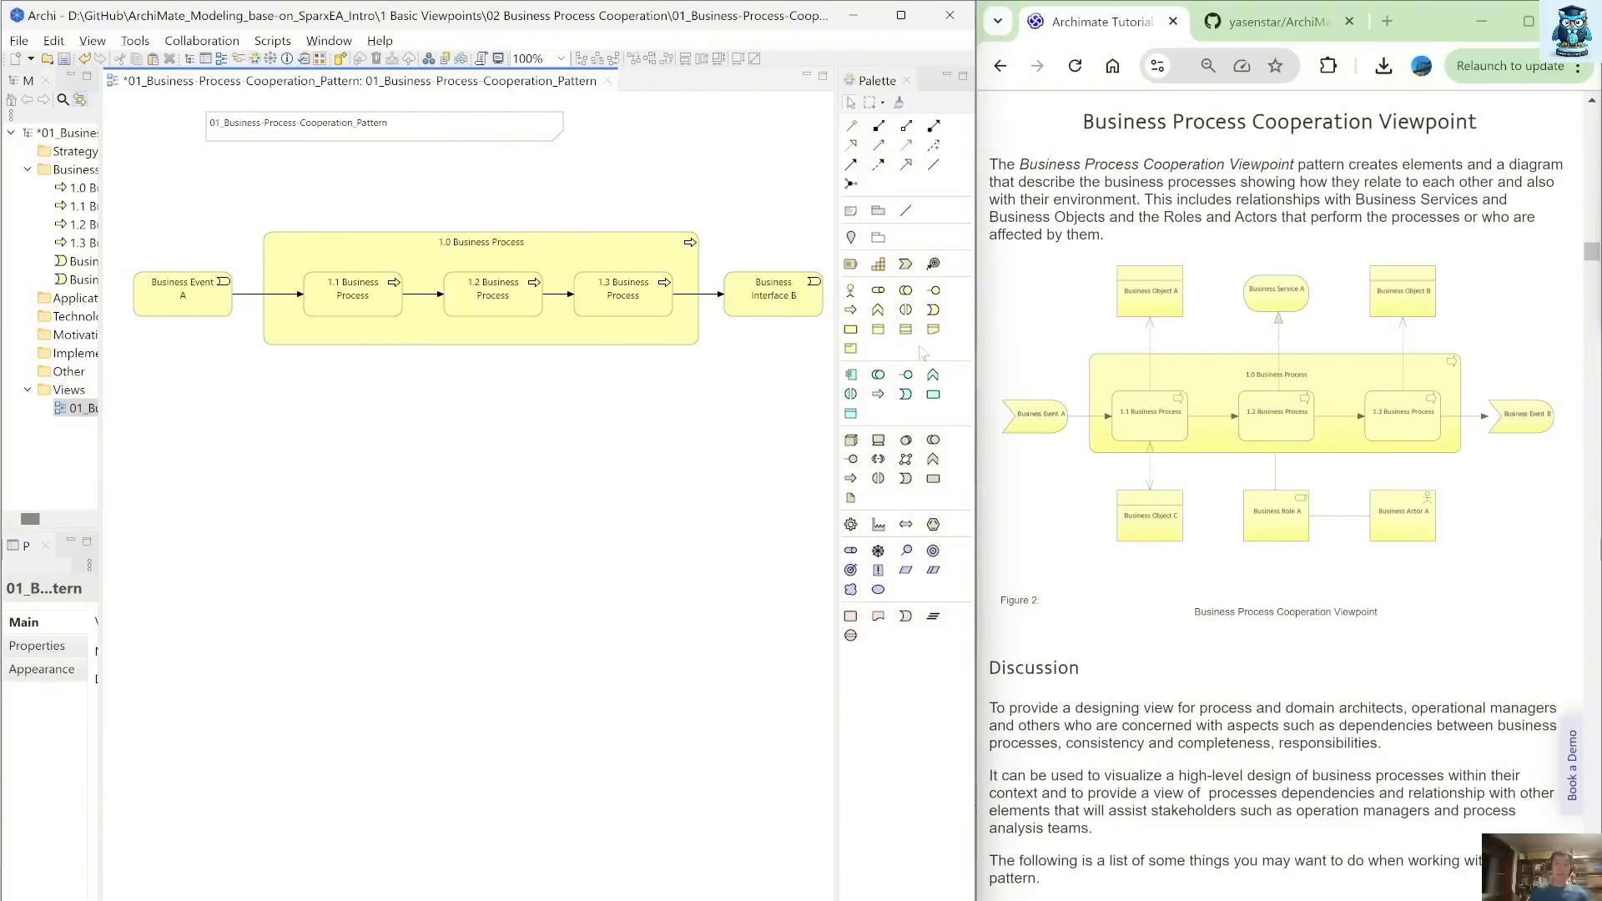
Draw Triggering relations from Business Event A to 1.0 Business Process and from 1.0 Business Process to Business Interface B
left_click(850, 164)
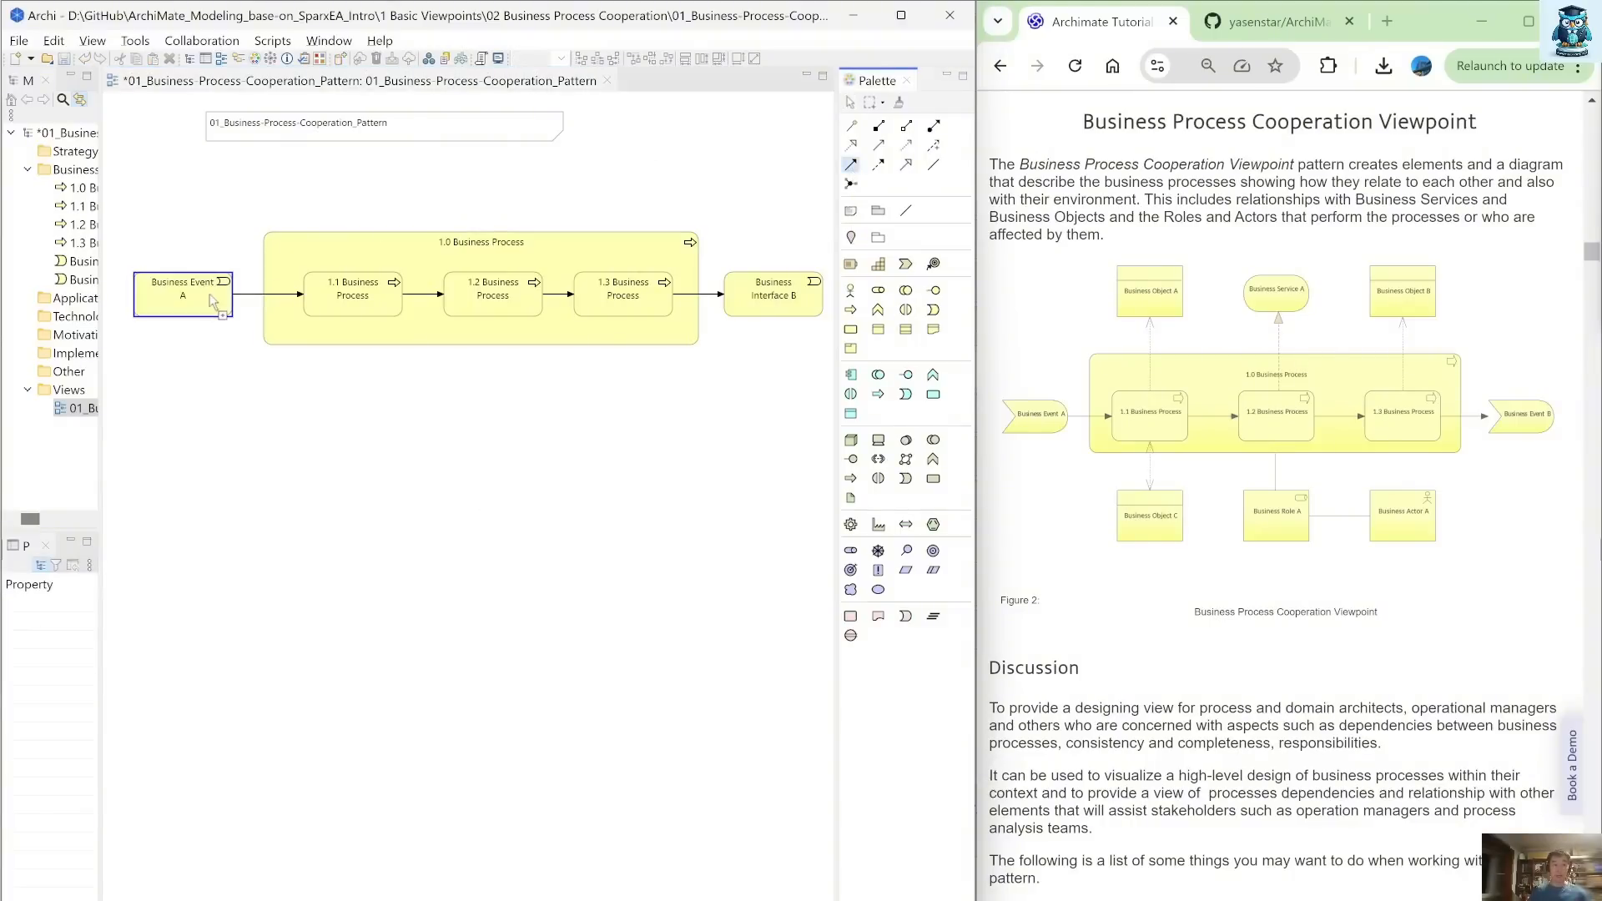
left_click(204, 285)
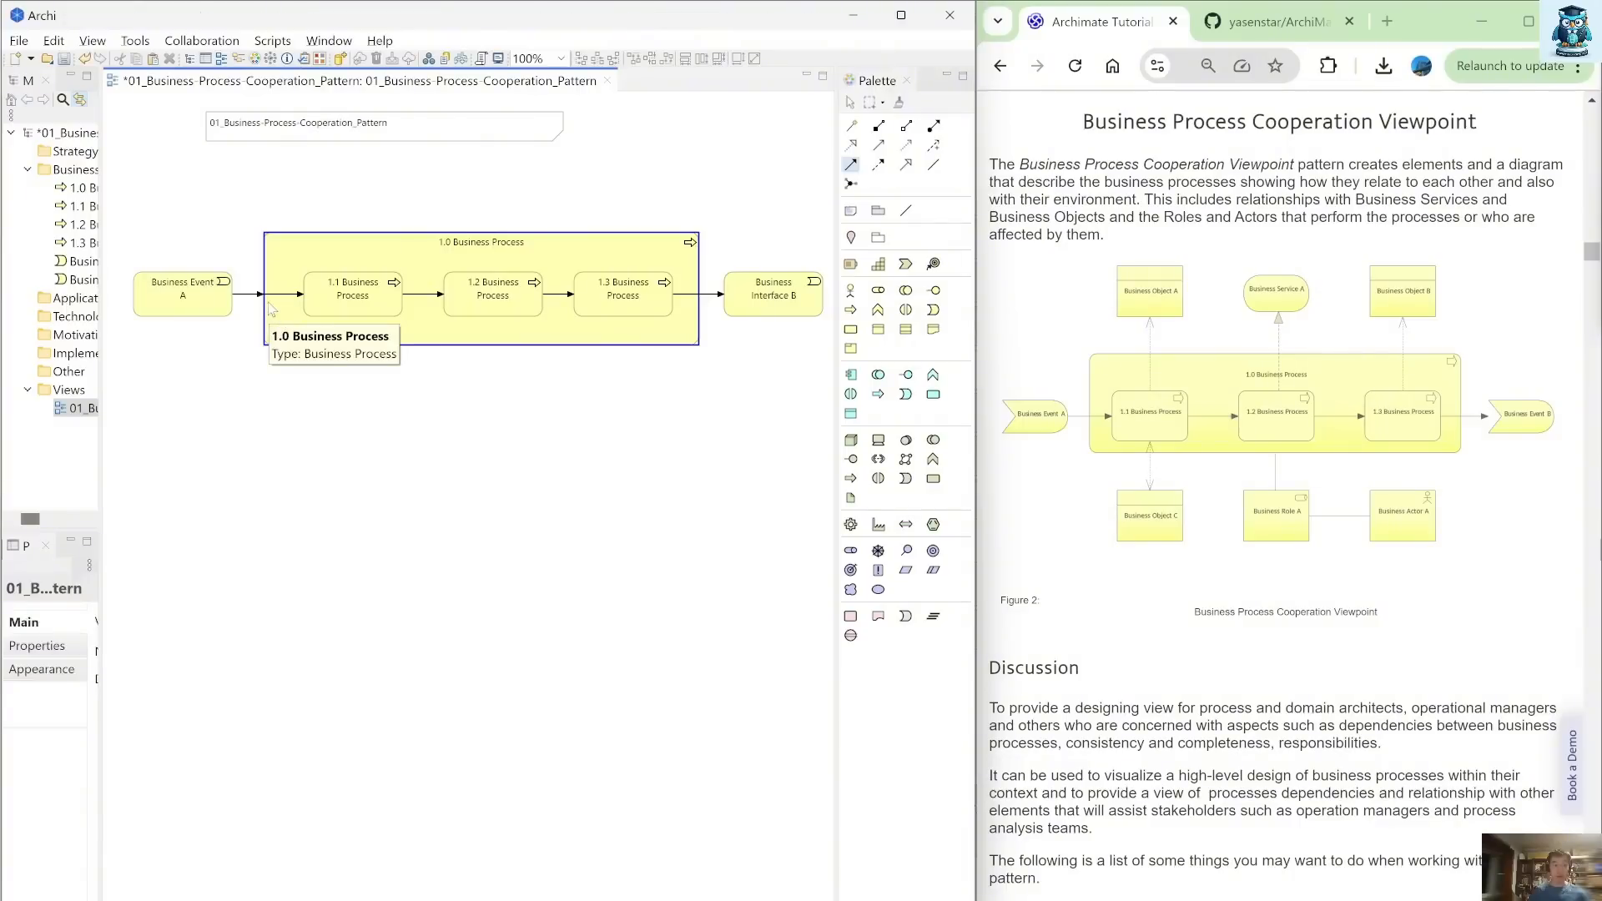
left_click(267, 308)
left_click(850, 164)
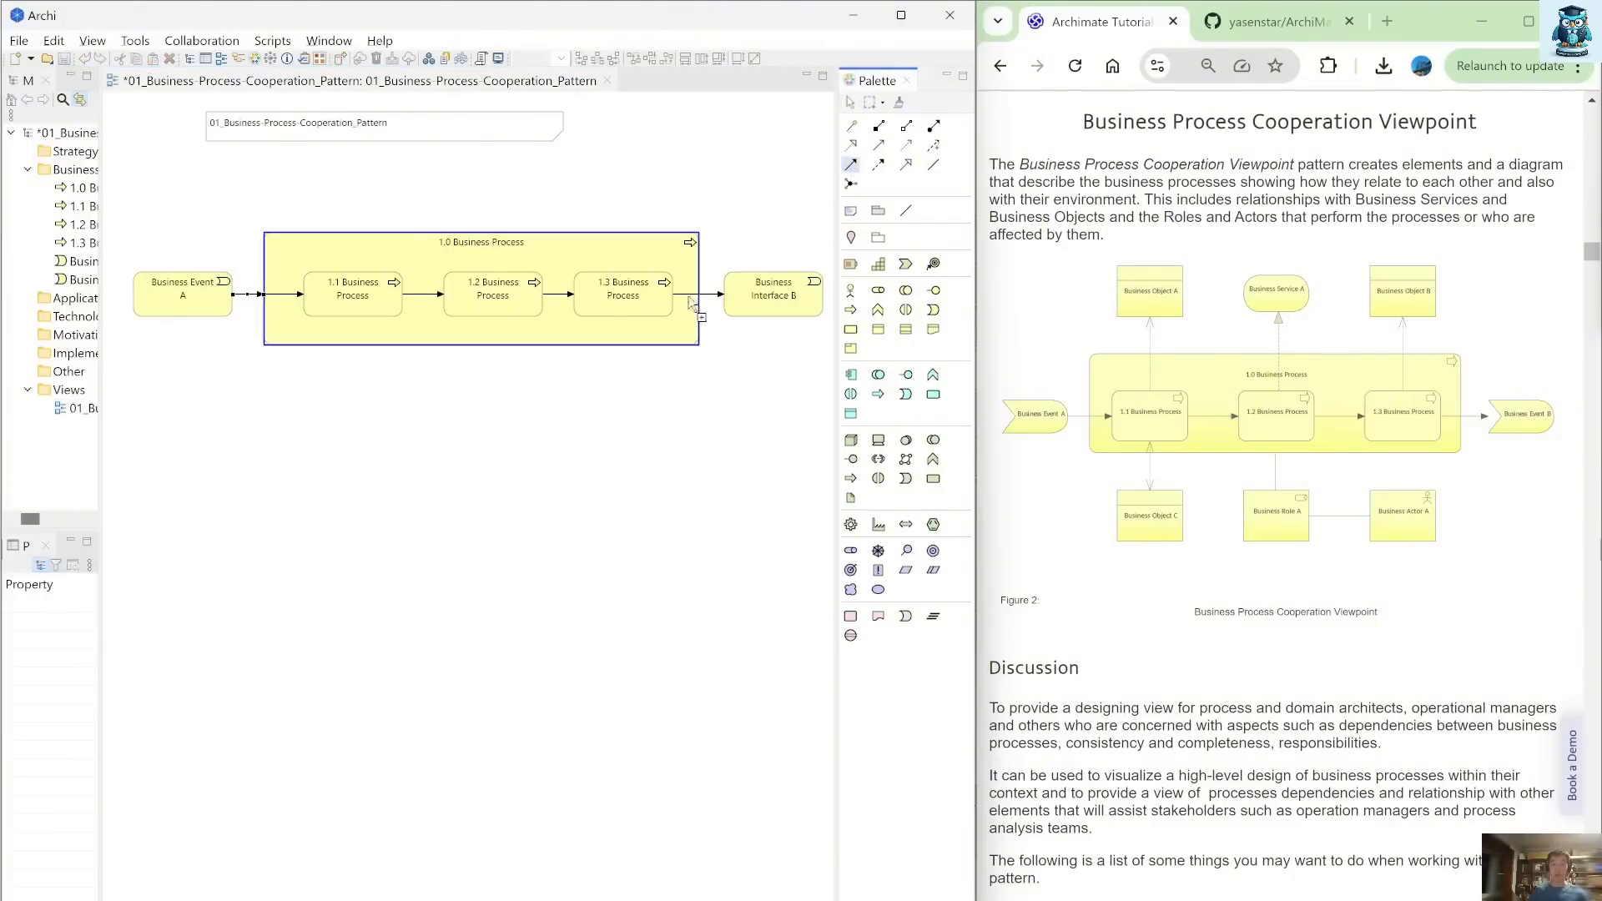
left_click(693, 316)
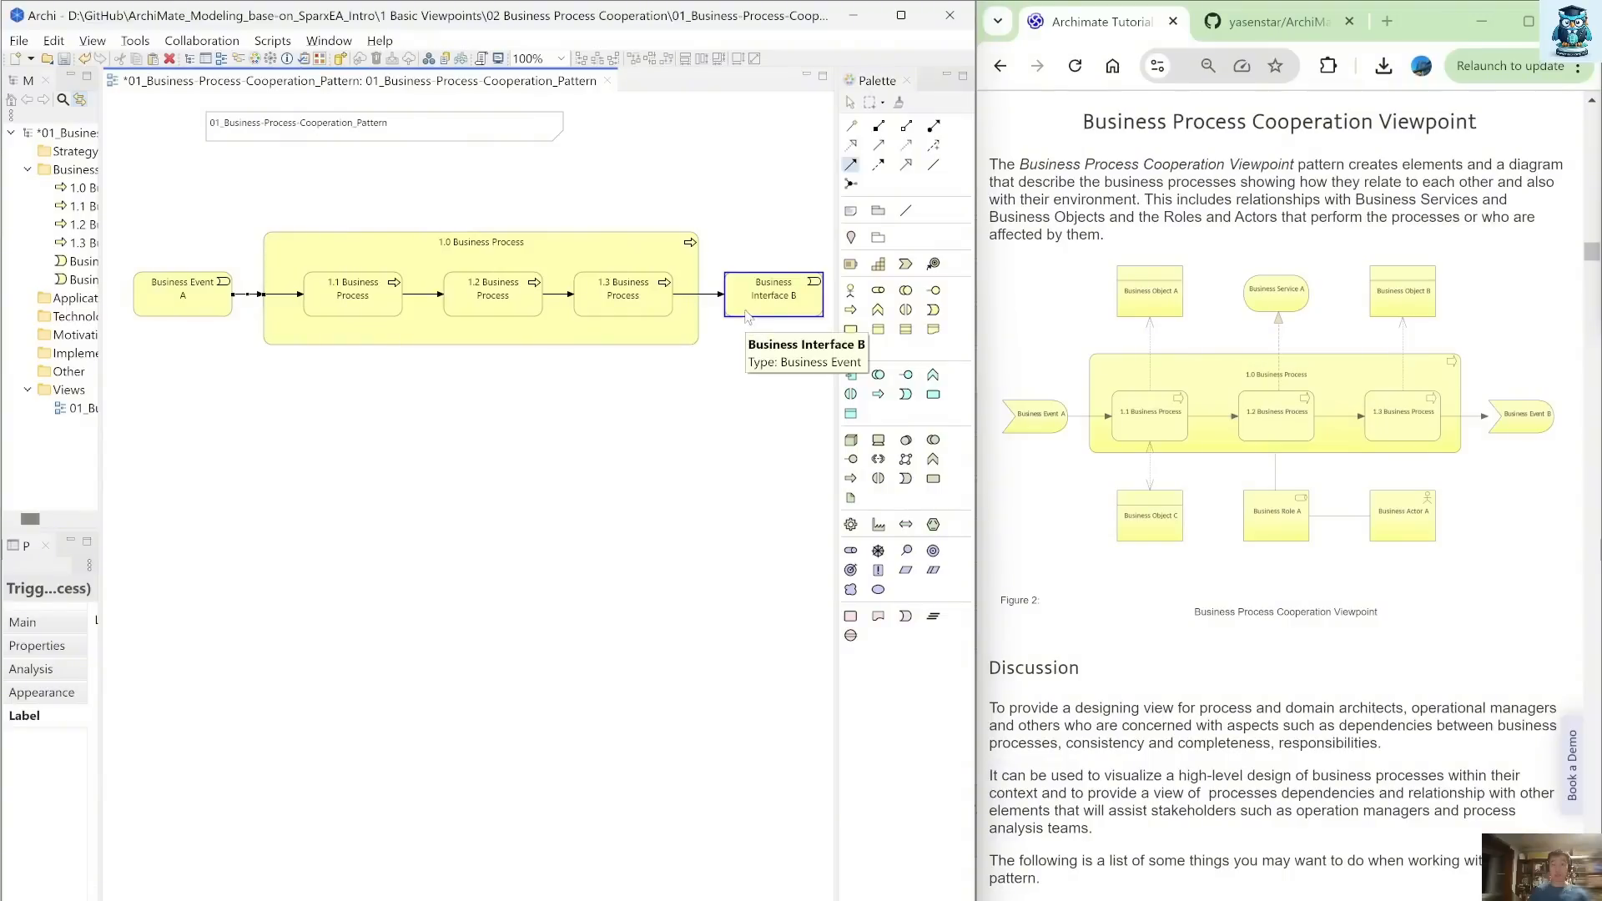
left_click(747, 313)
left_click(652, 502)
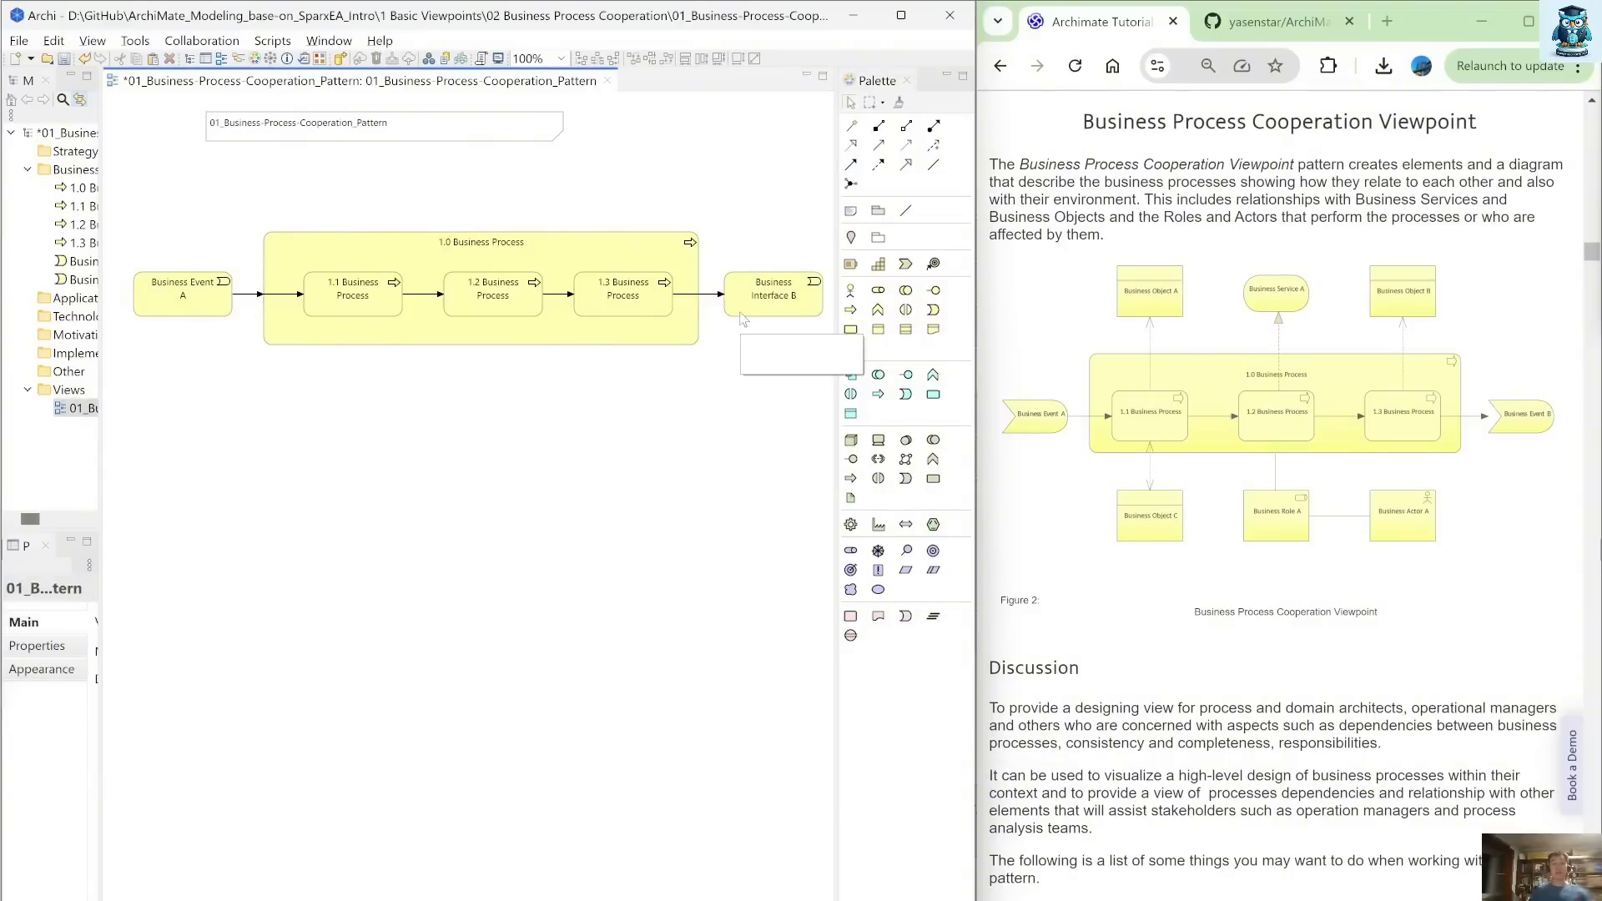
Try deleting the nested processes 1.1, 1.2 and 1.3 from the view
left_click_drag(700, 354, 299, 256)
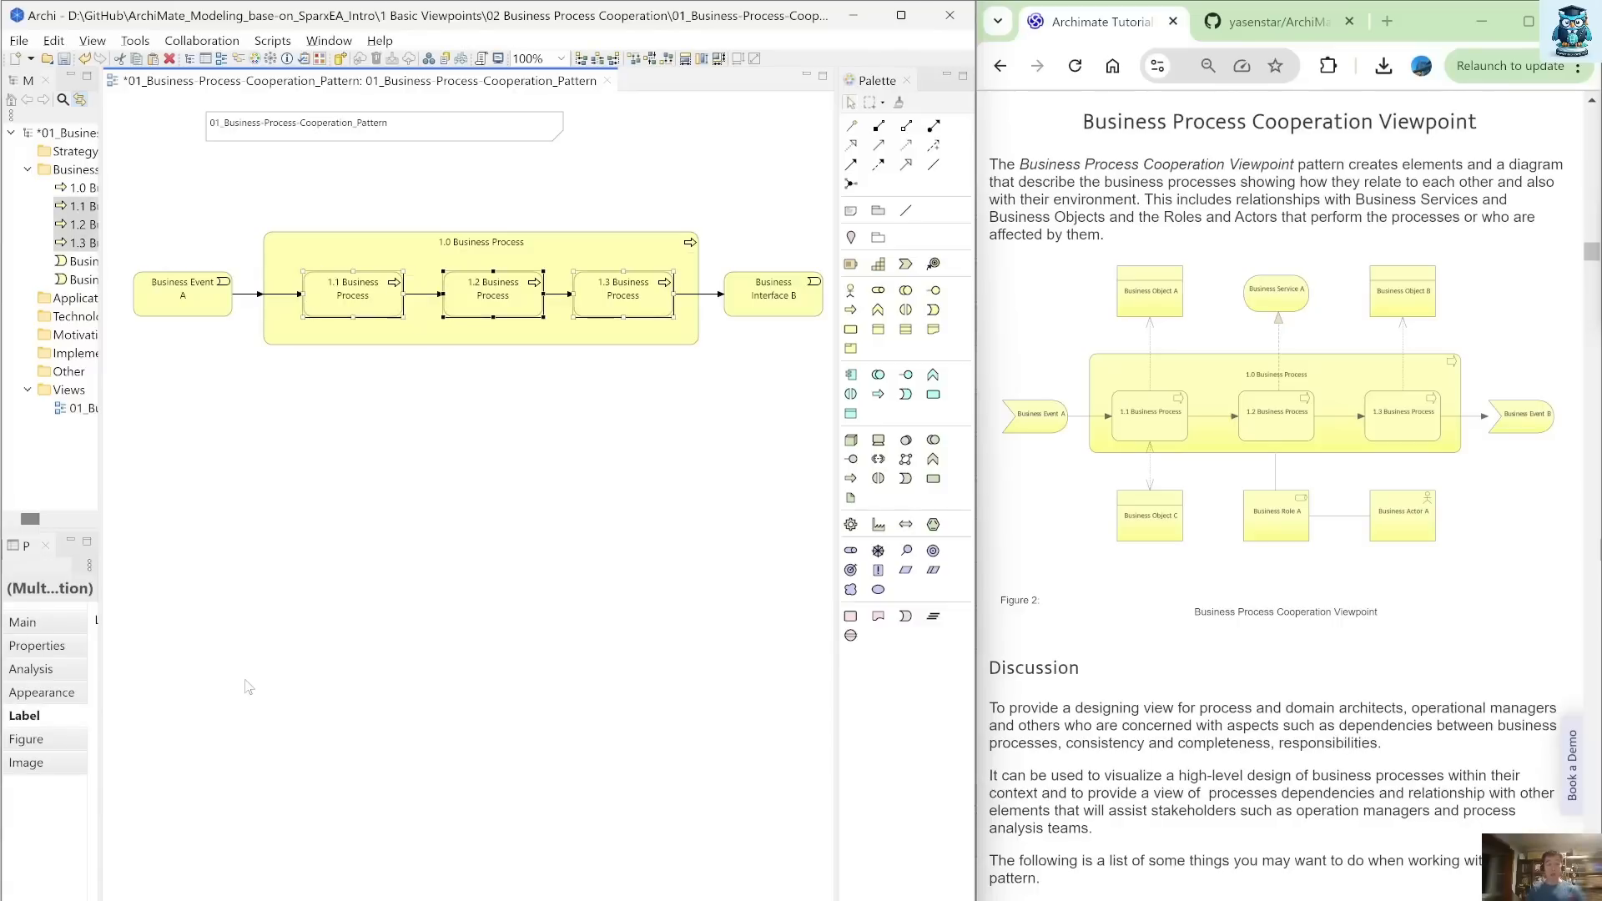
key("Delete")
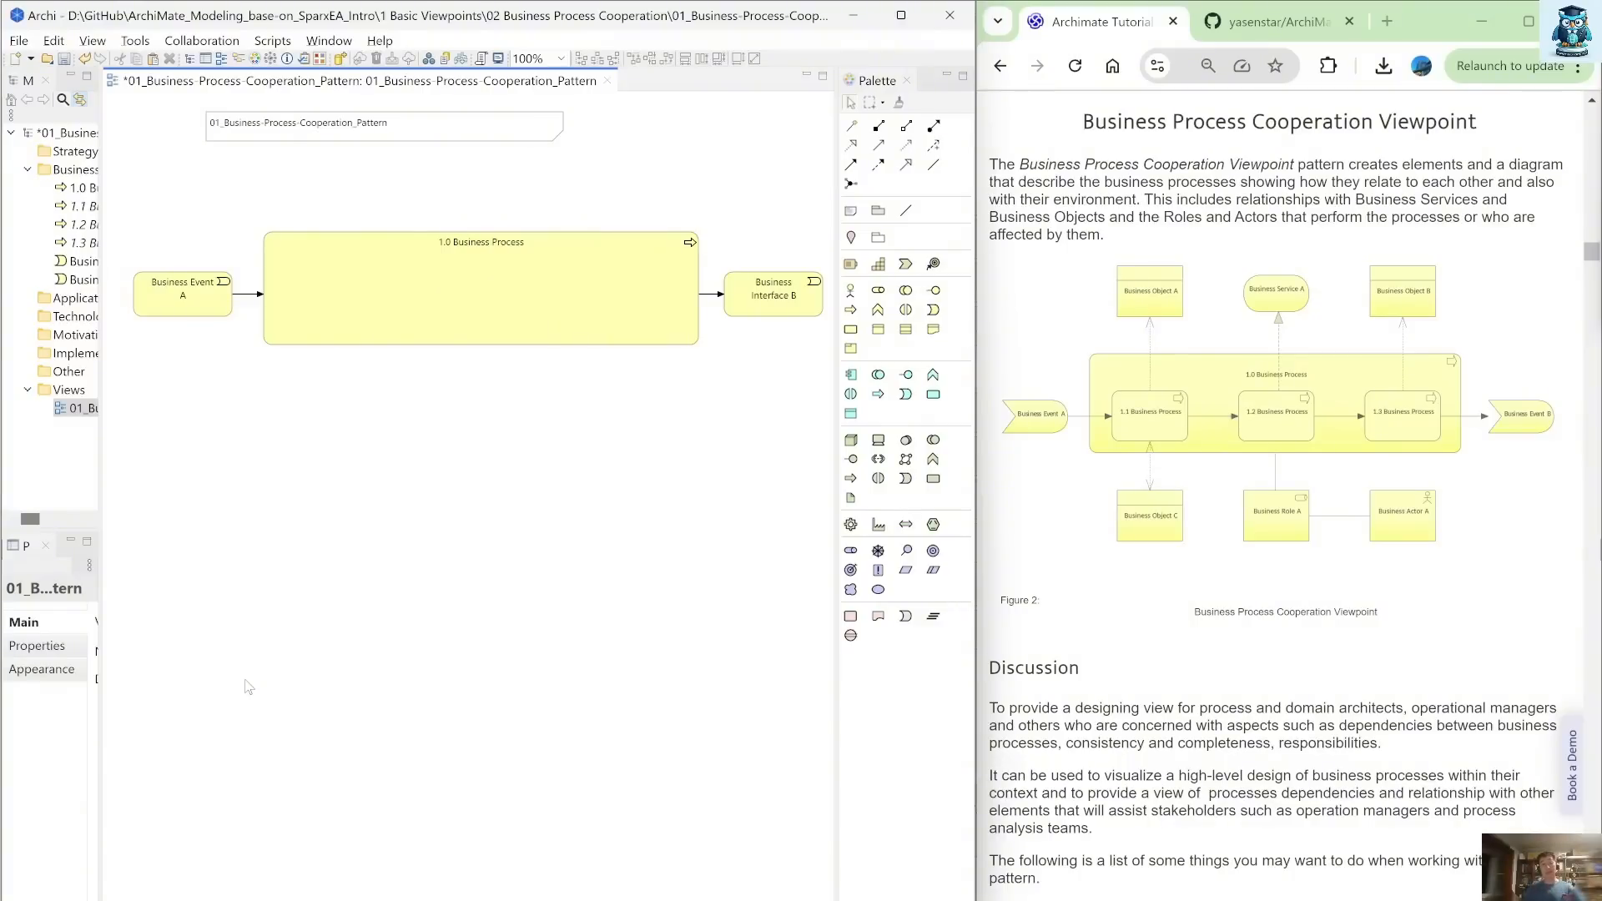
Rename the Business Interface B element to Business Event B
double_click(788, 304)
left_click(794, 280)
double_click(794, 280)
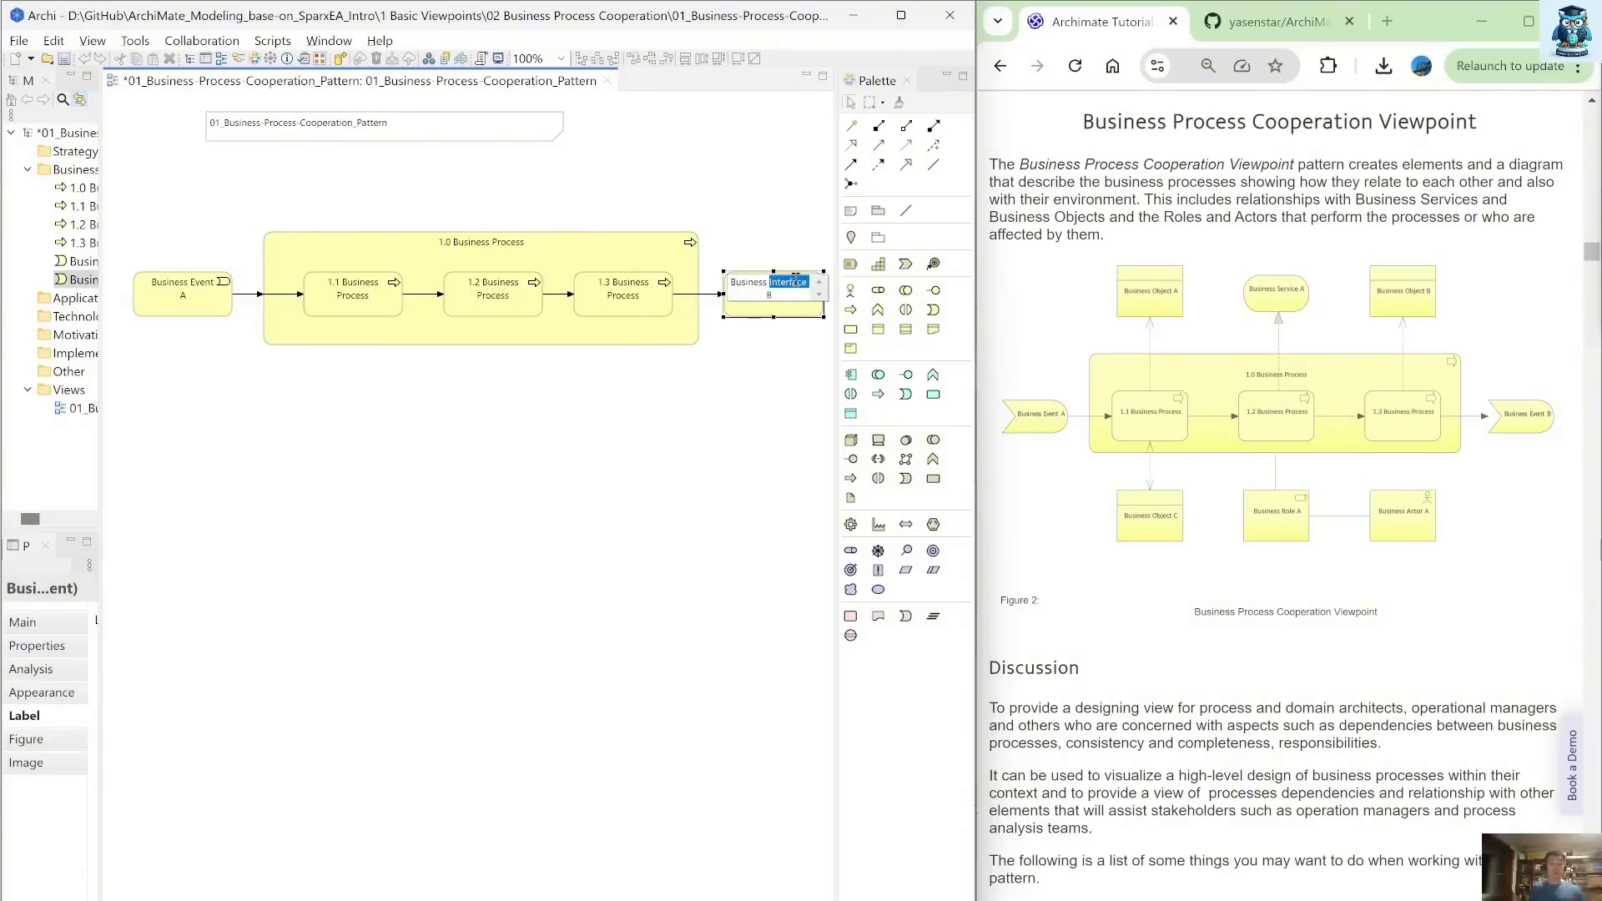
type("Event")
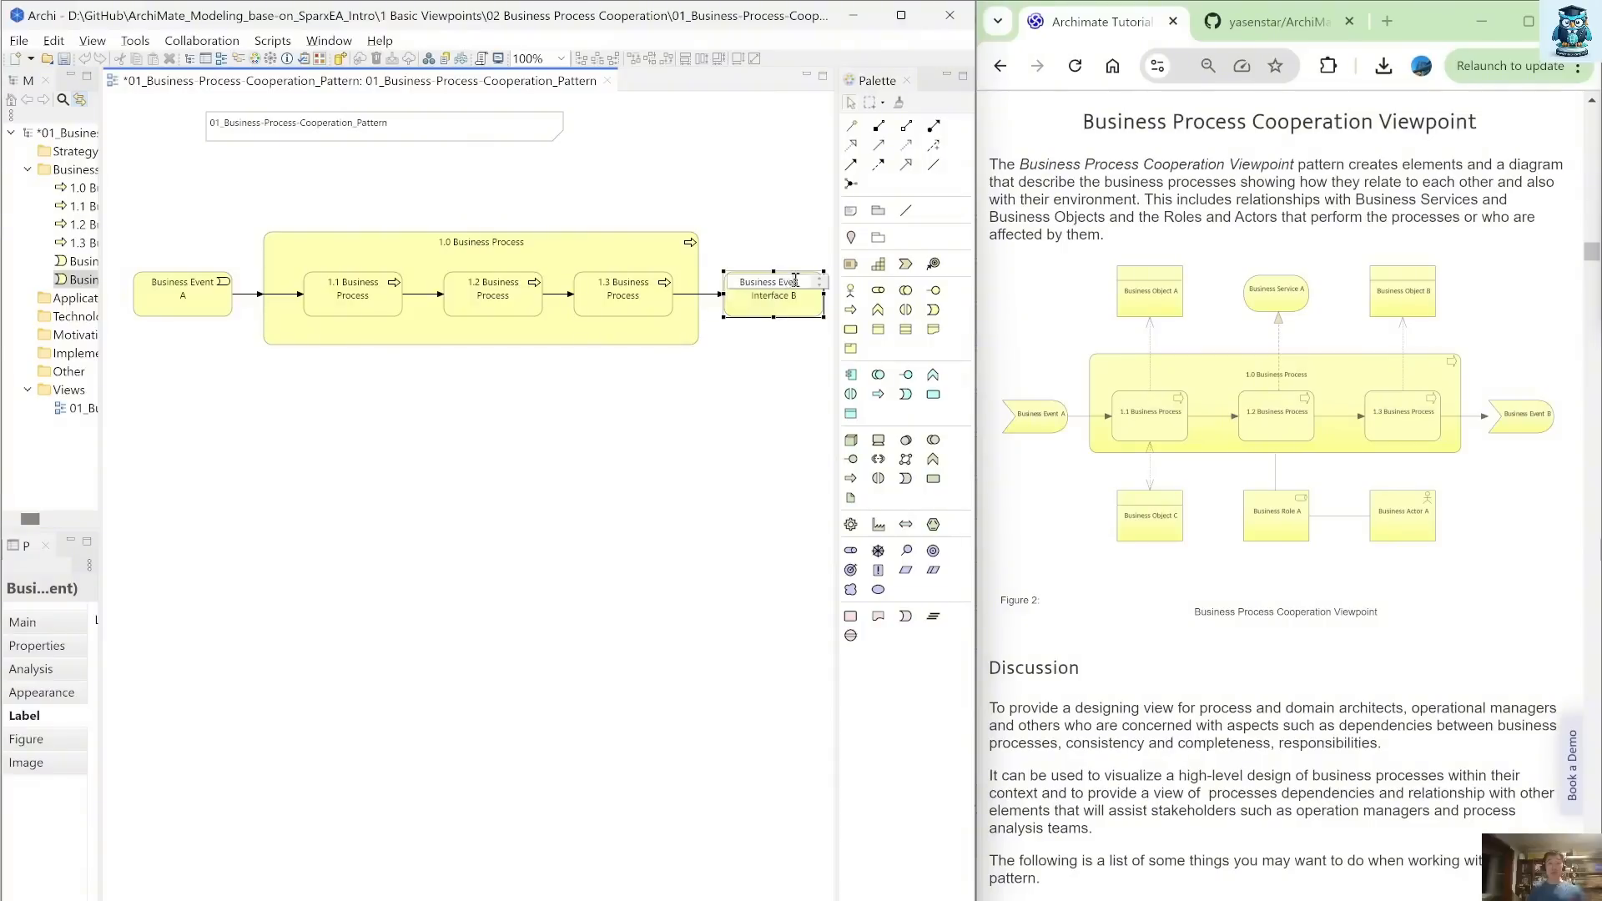
left_click(427, 398)
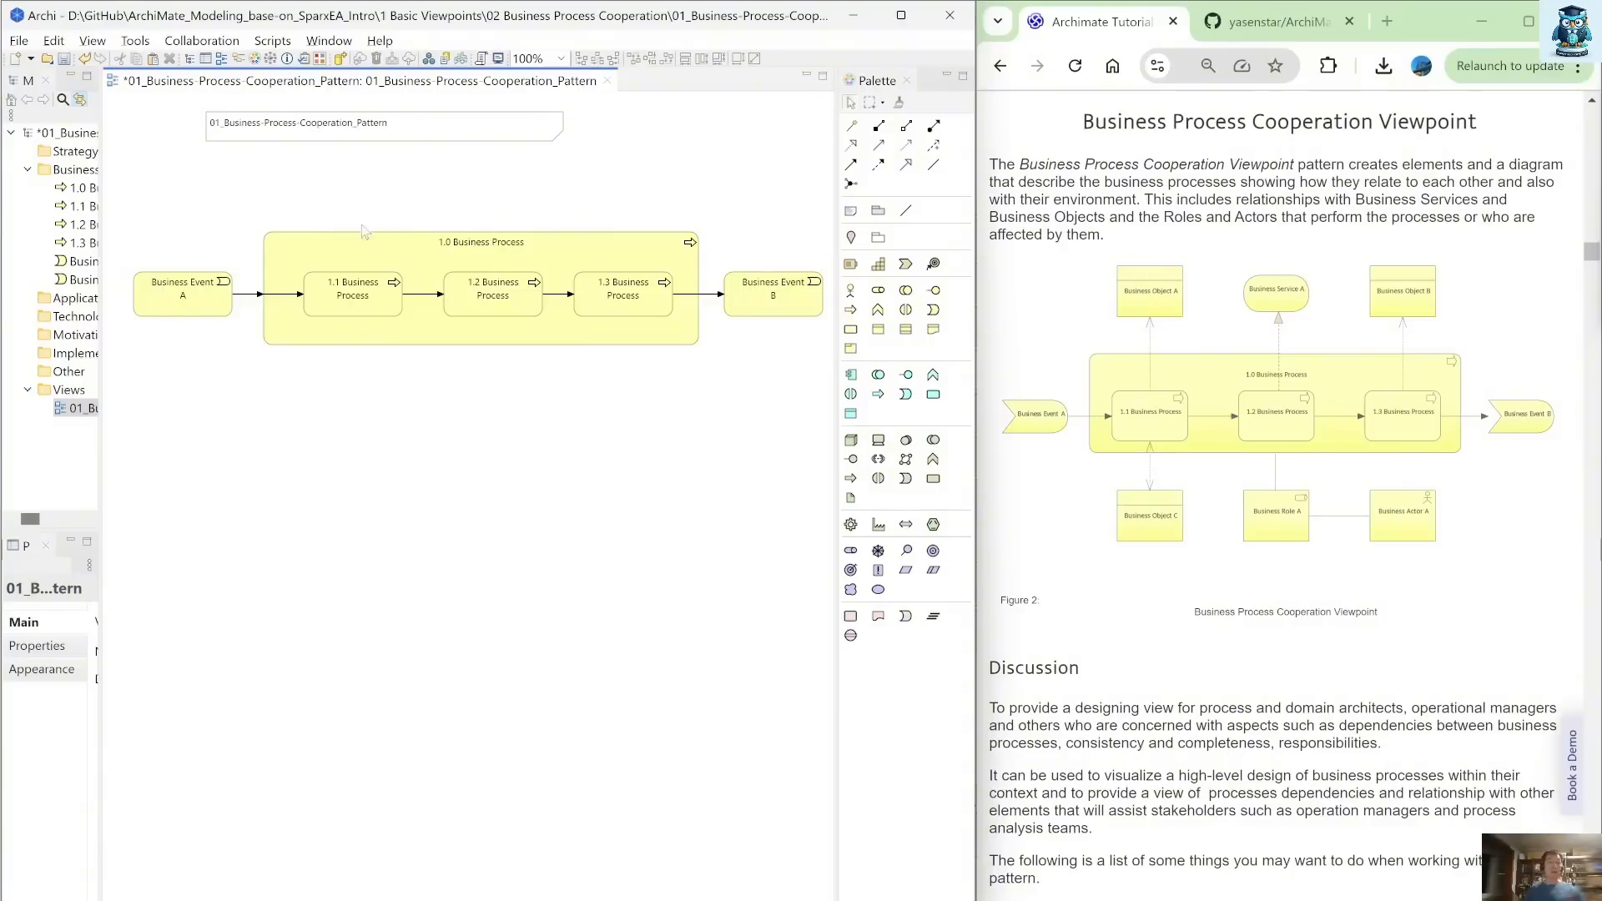
Narrow 1.0 Business Process slightly from its left edge, and shift Business Event A slightly to the right
left_click(367, 303)
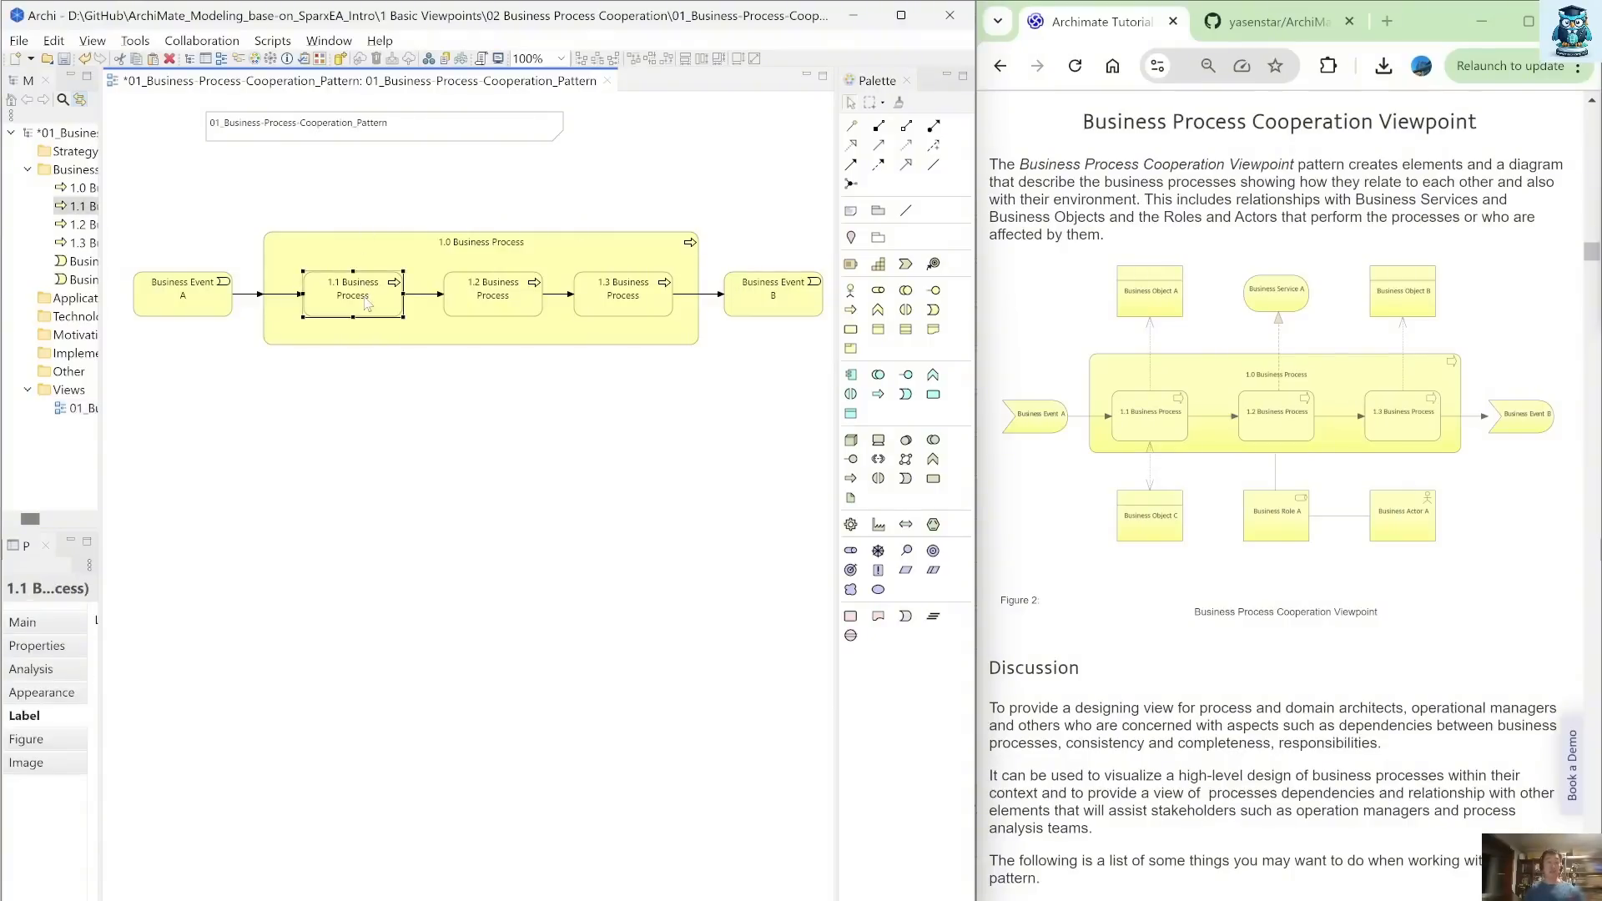
left_click(278, 283)
left_click_drag(261, 288, 272, 288)
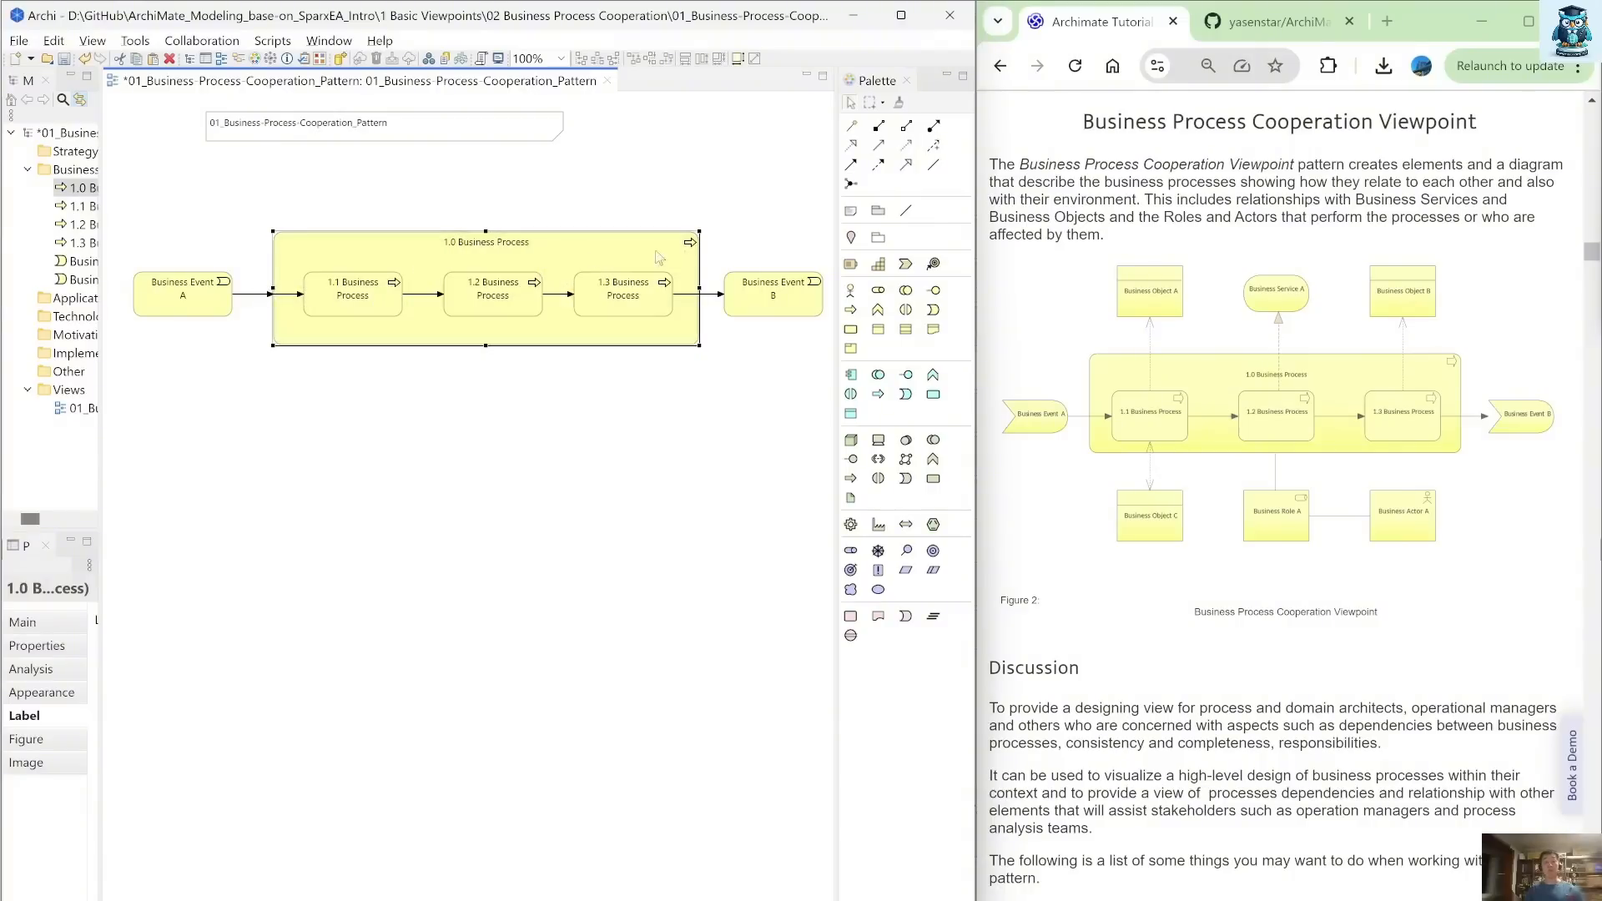
left_click_drag(175, 297, 184, 296)
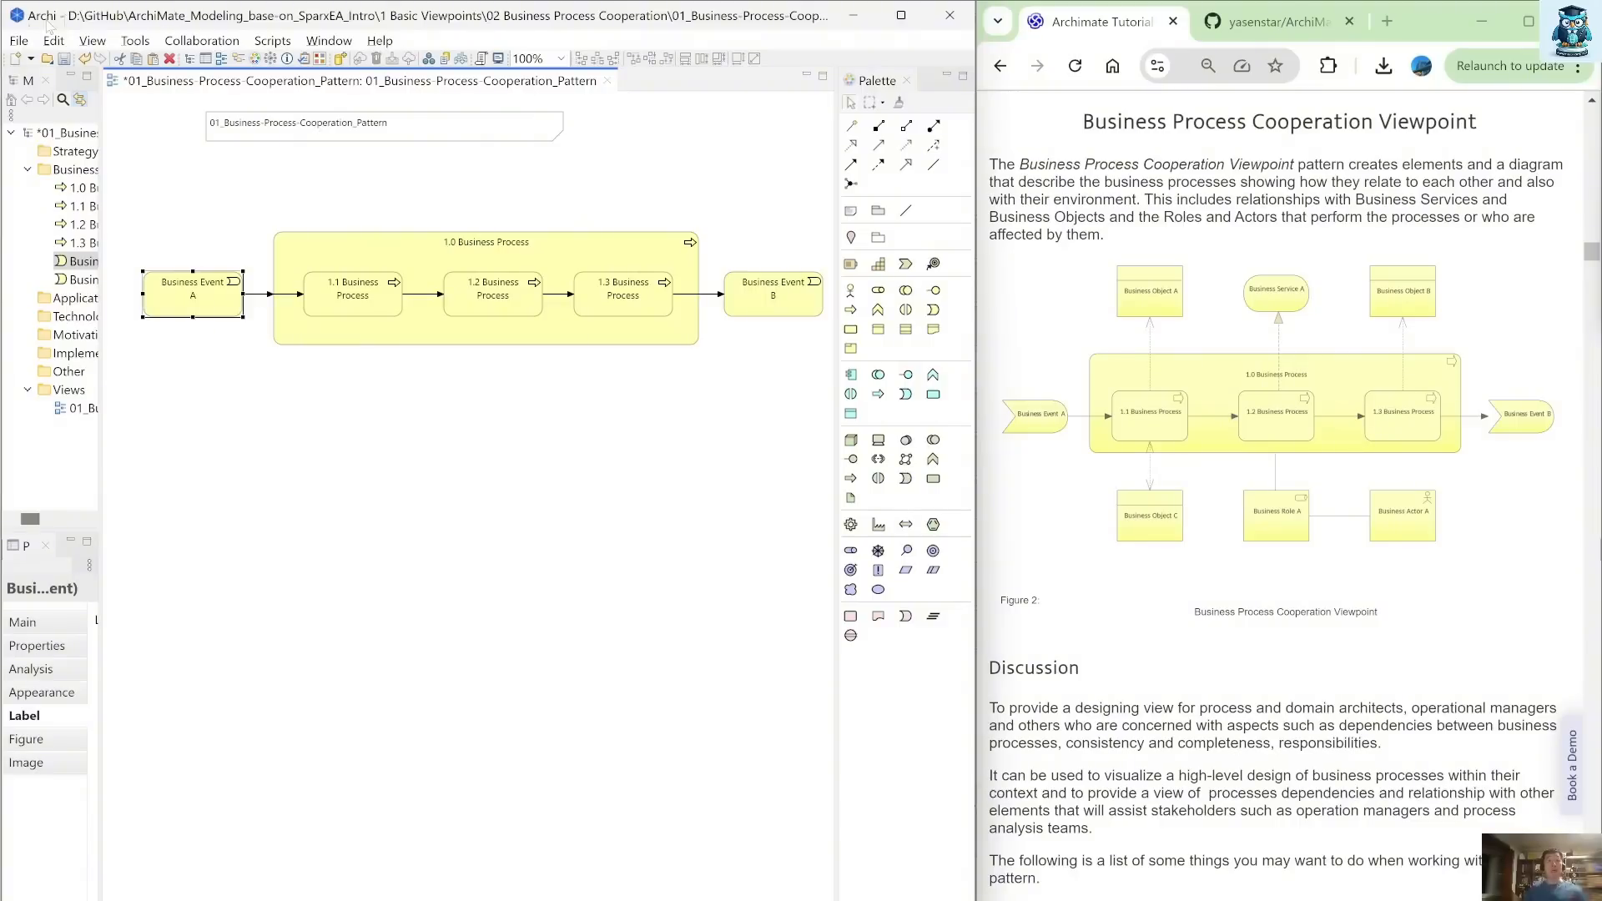
Review the list of installed Archi plug-ins
left_click(379, 40)
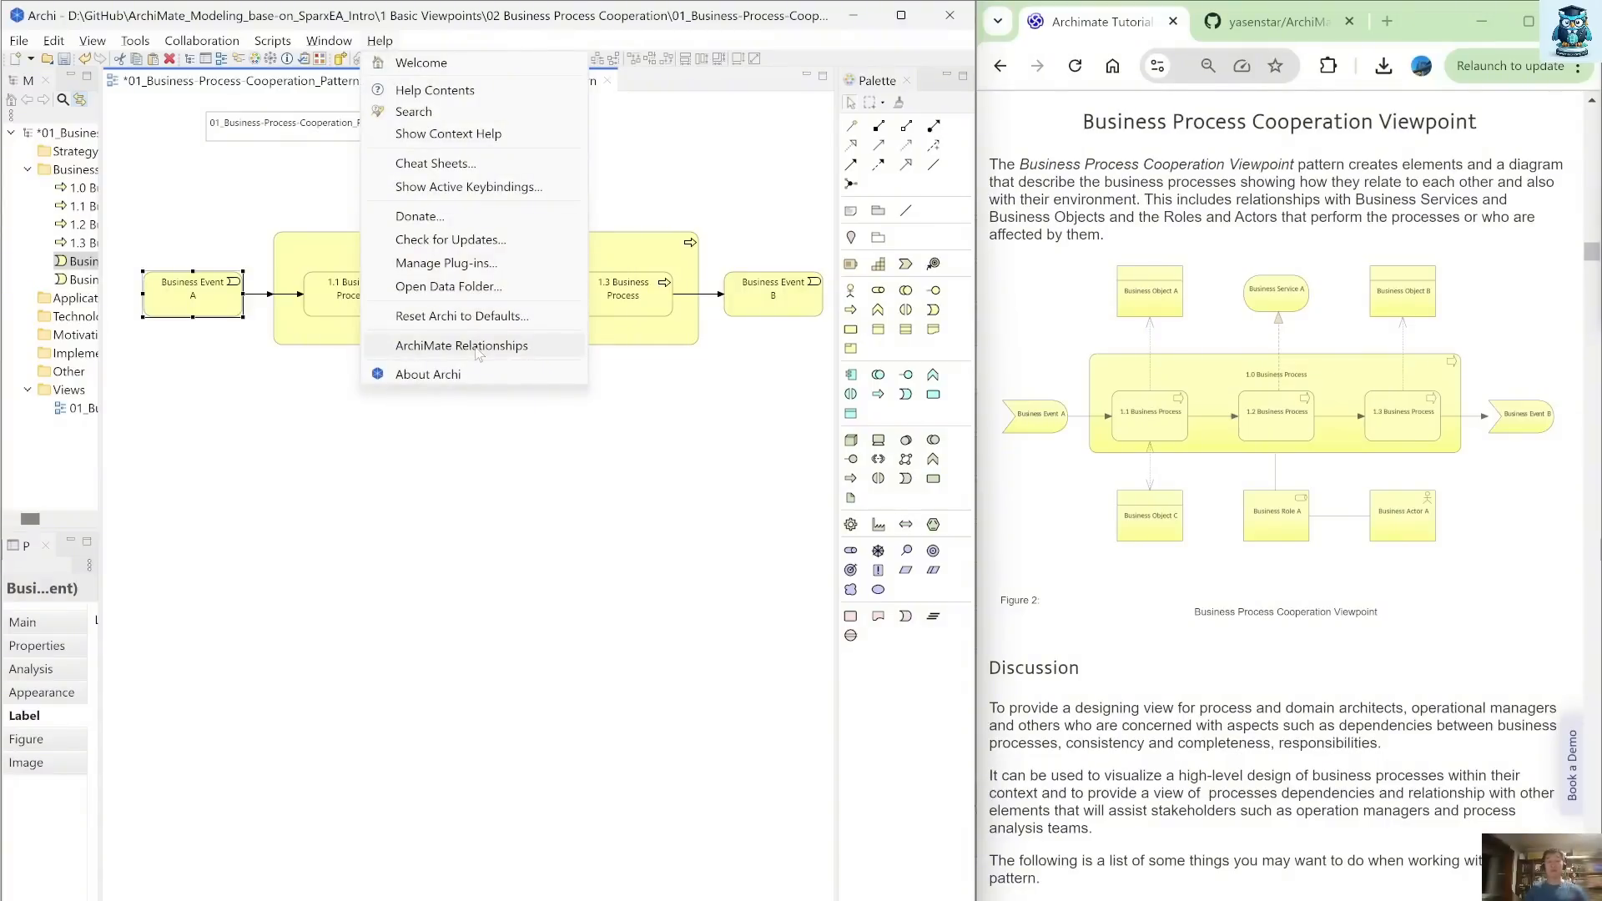
left_click(468, 264)
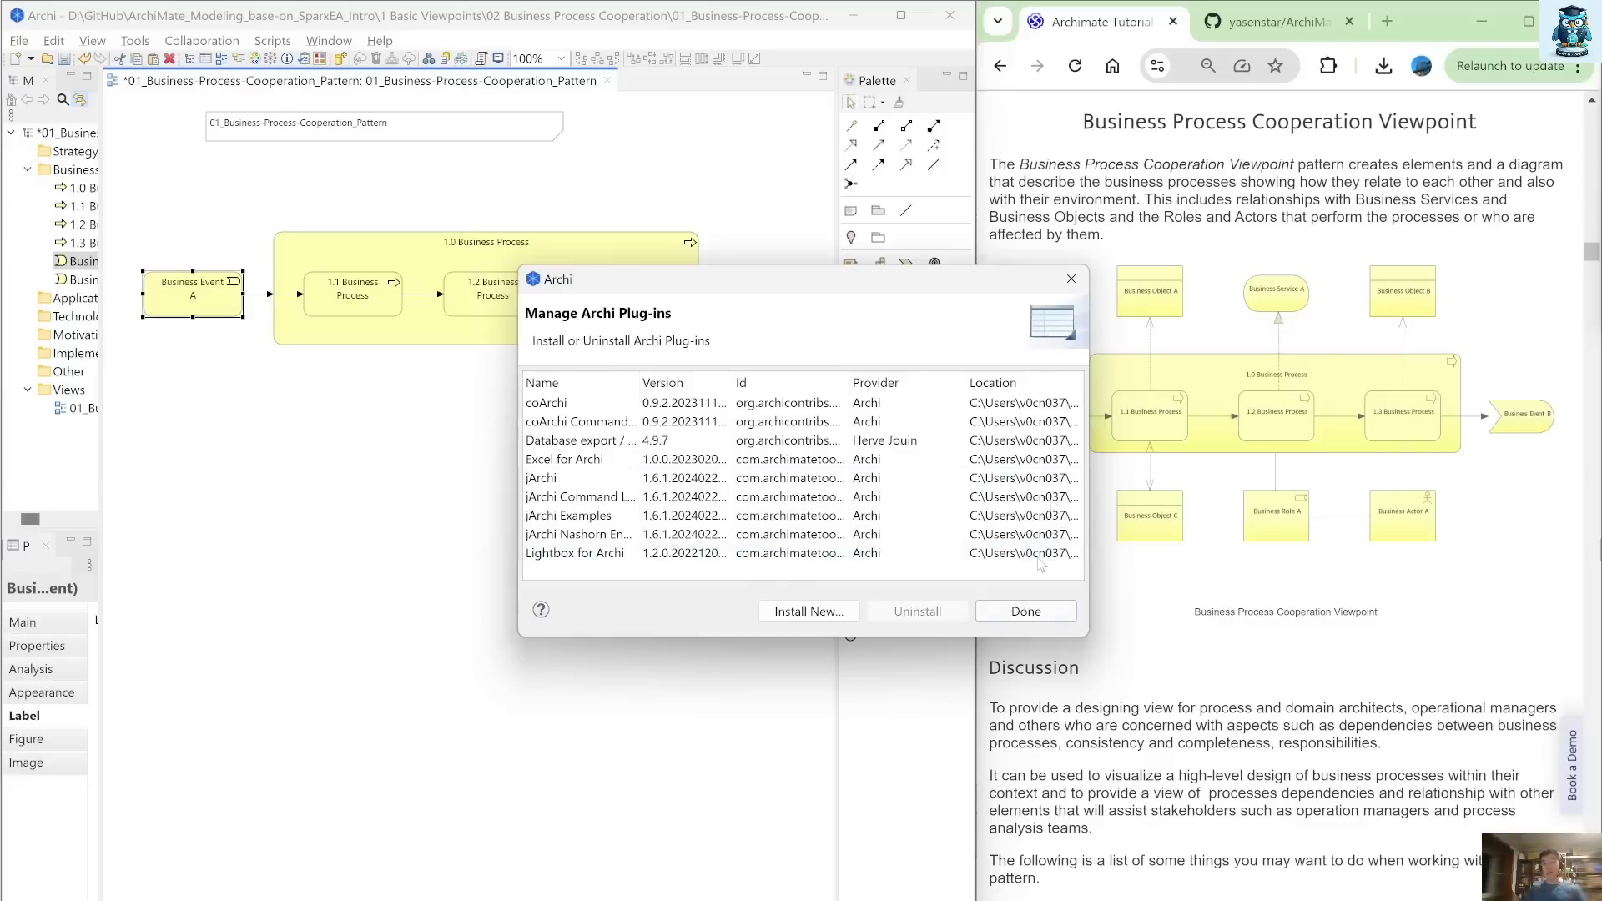
left_click(1071, 278)
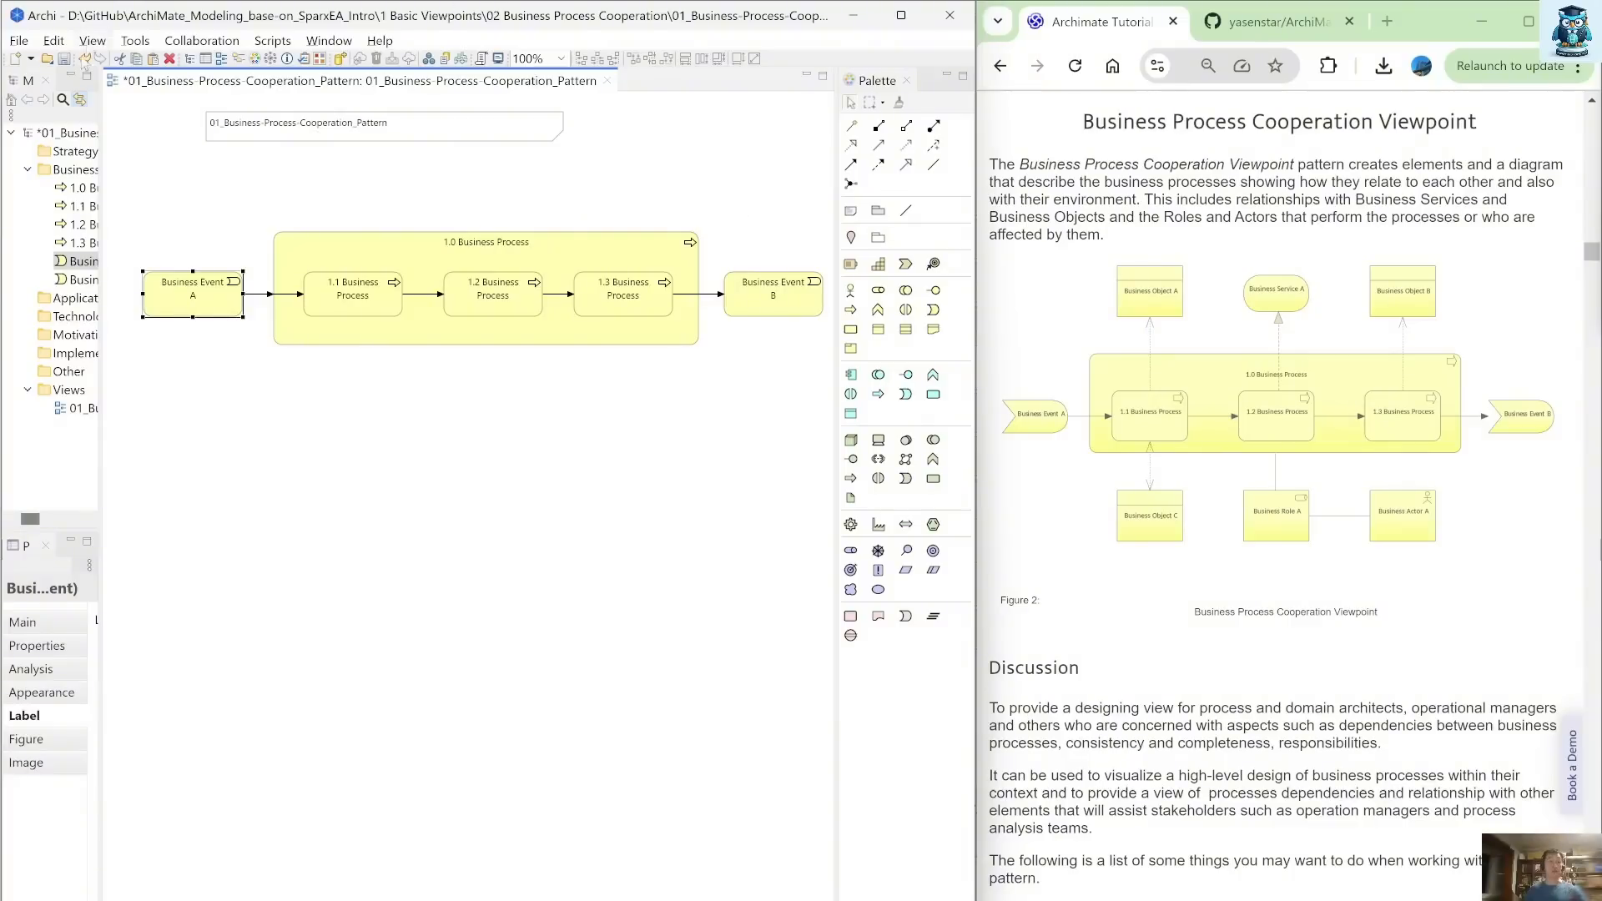
Examine the custom scripts available for the model, including the HeatMapping group, and check the view's custom properties
left_click(272, 41)
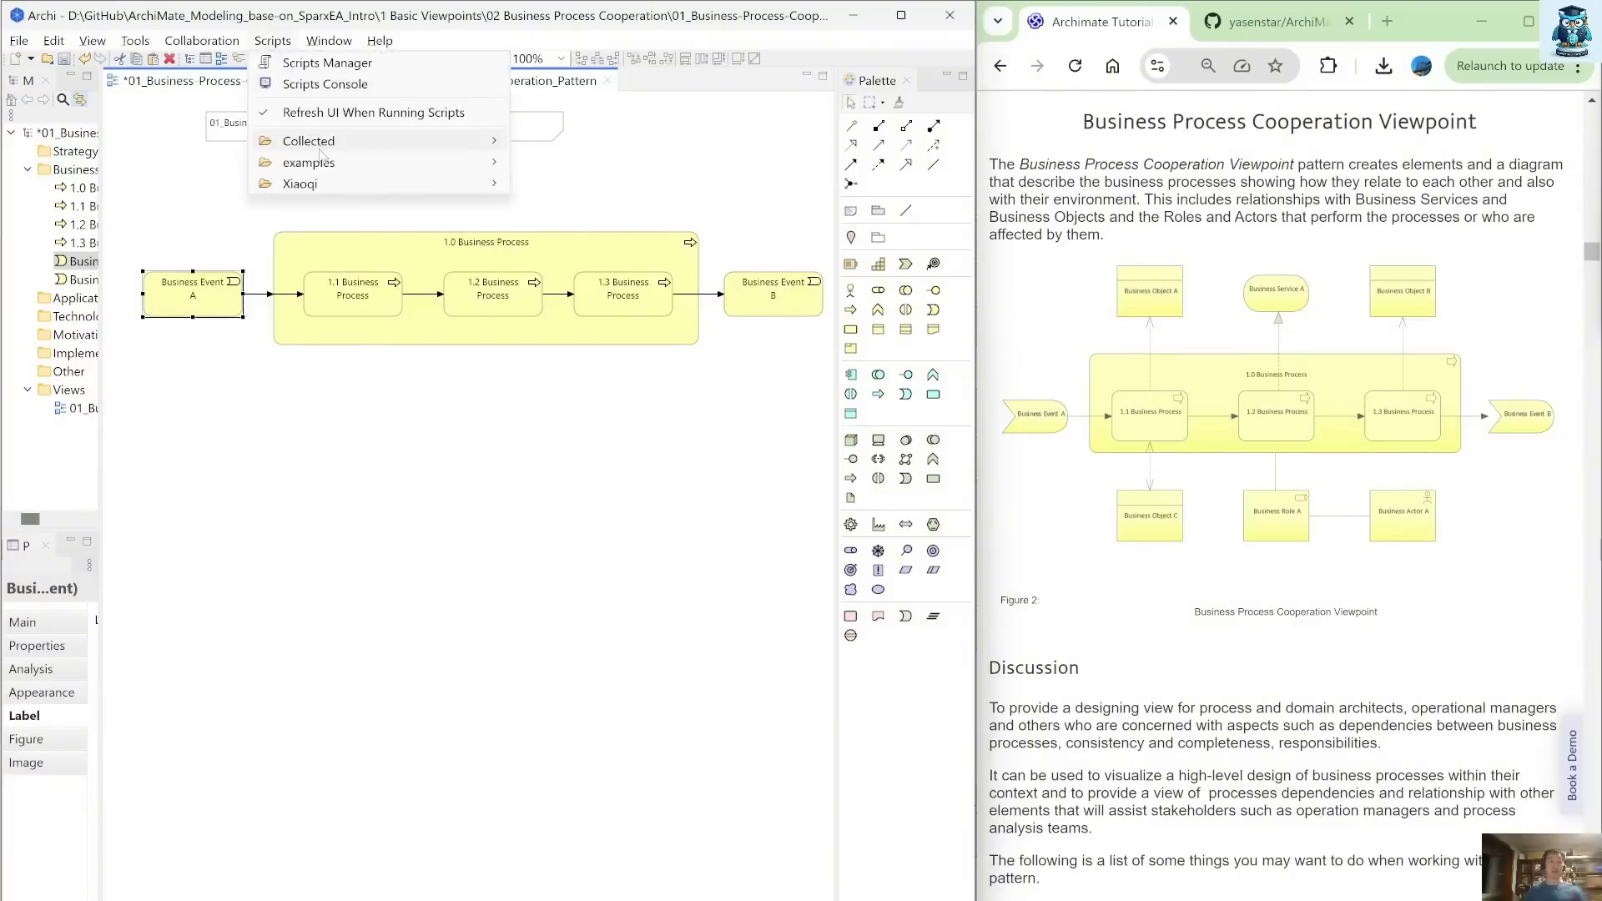
mouse_move(334, 184)
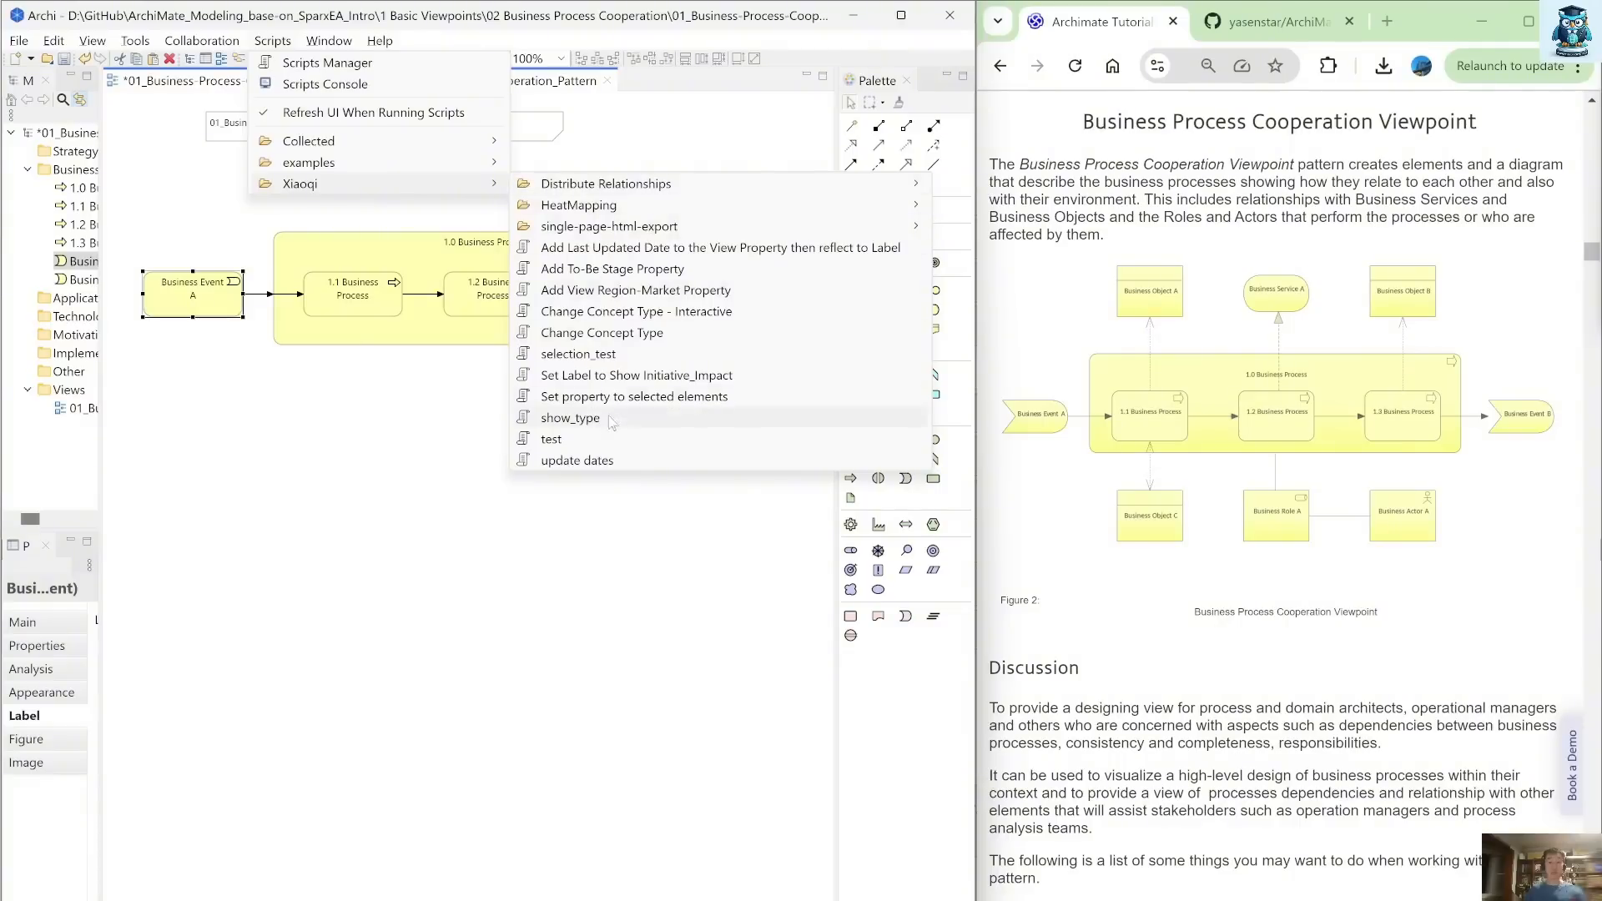
left_click(629, 249)
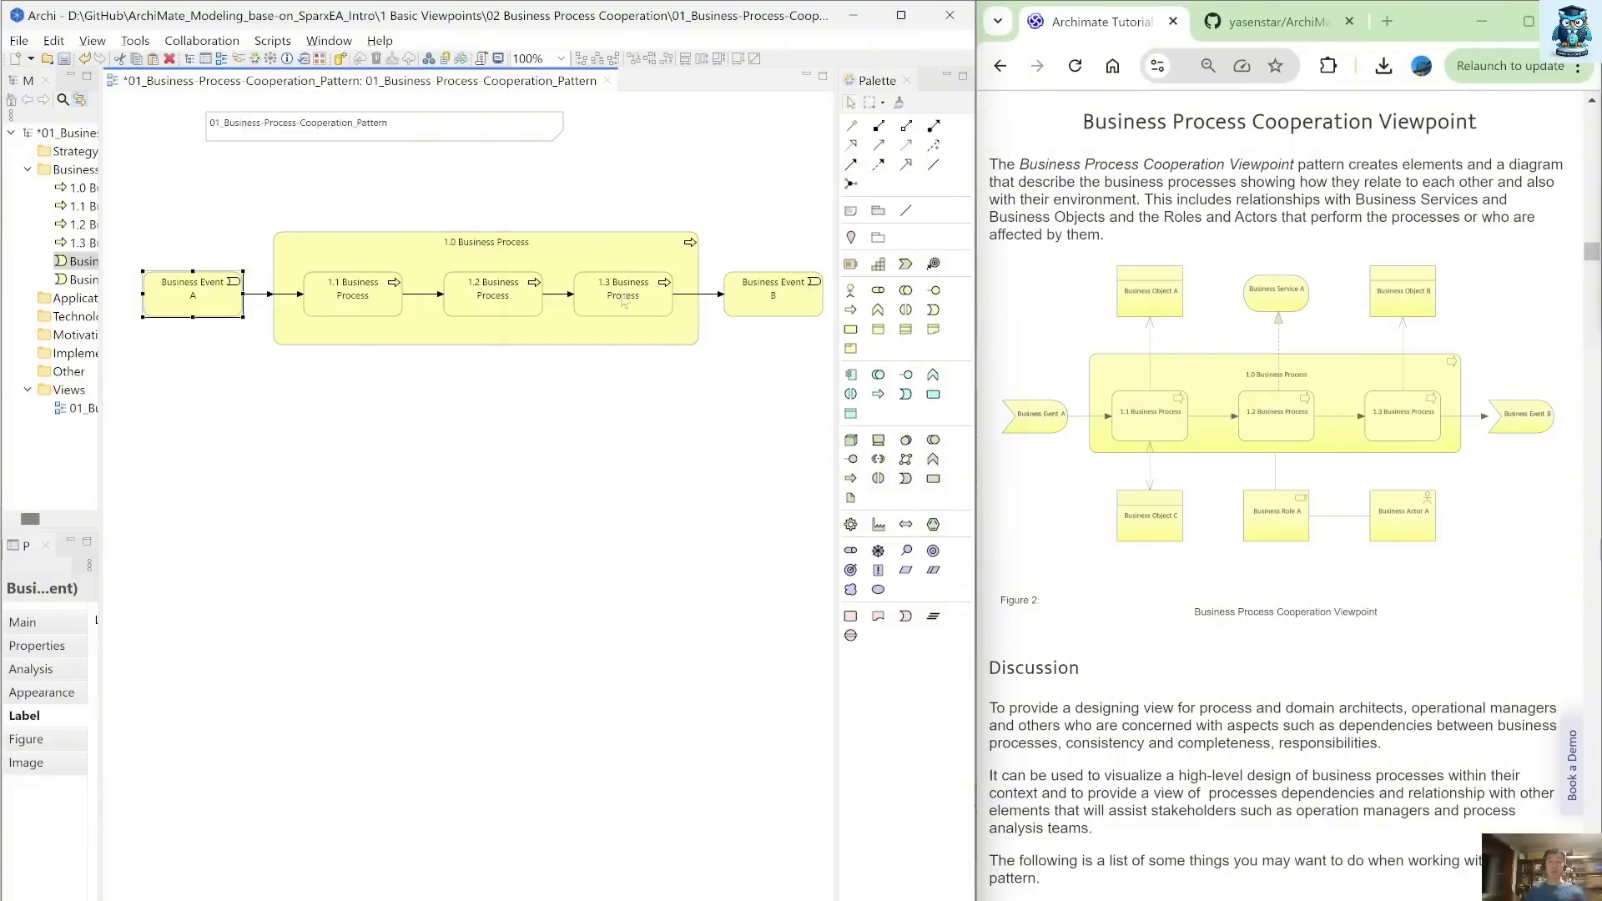
left_click(547, 432)
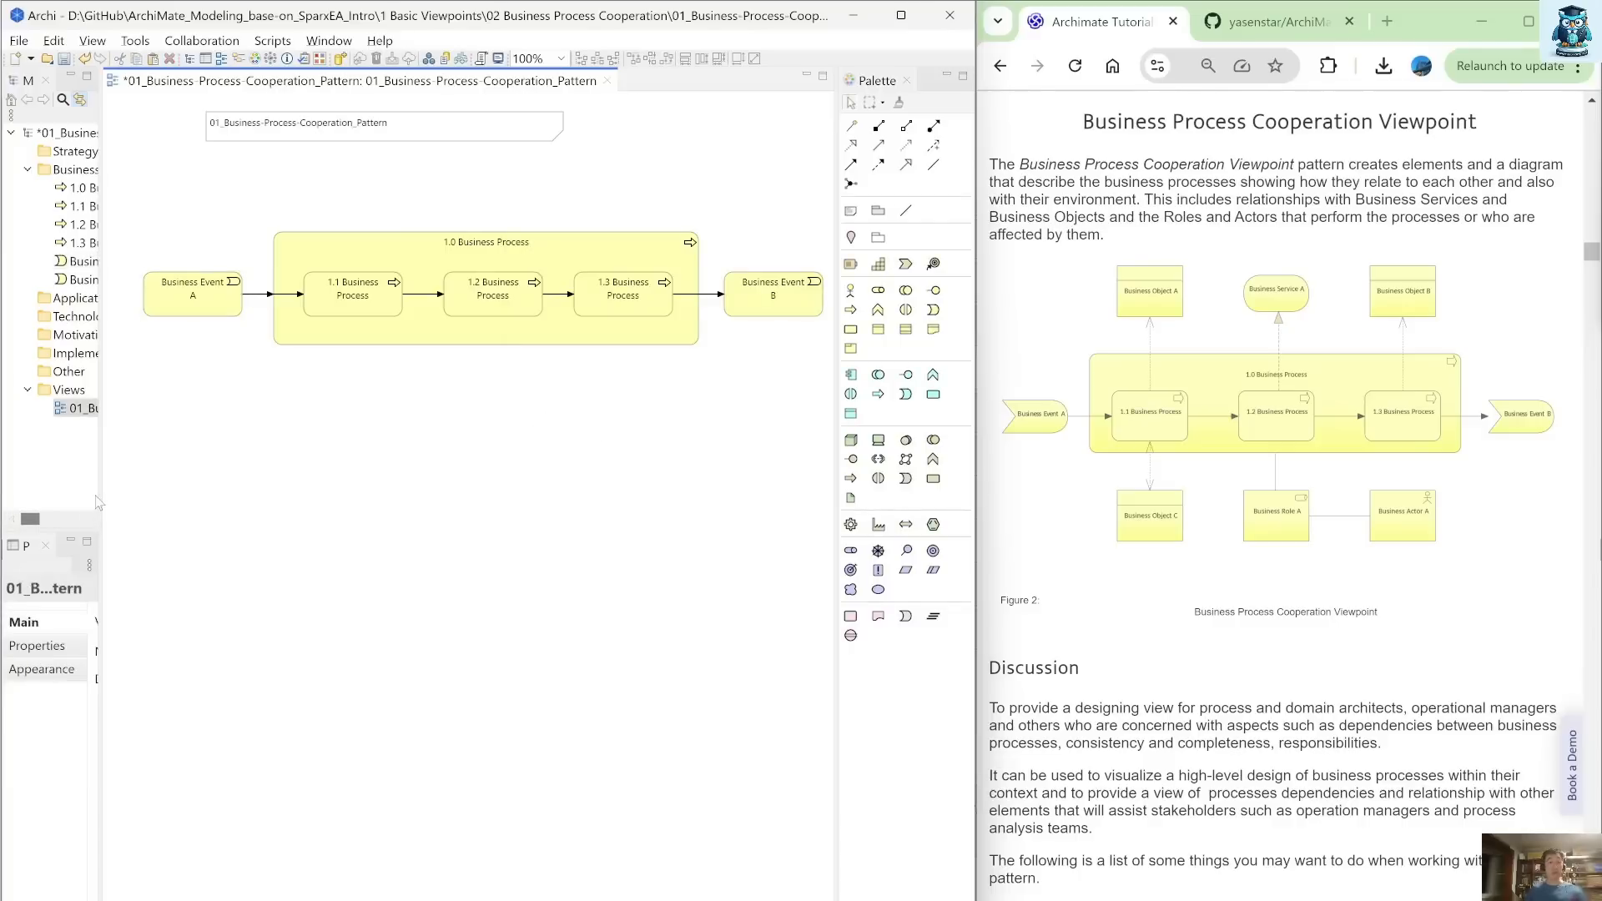
left_click_drag(101, 489, 232, 489)
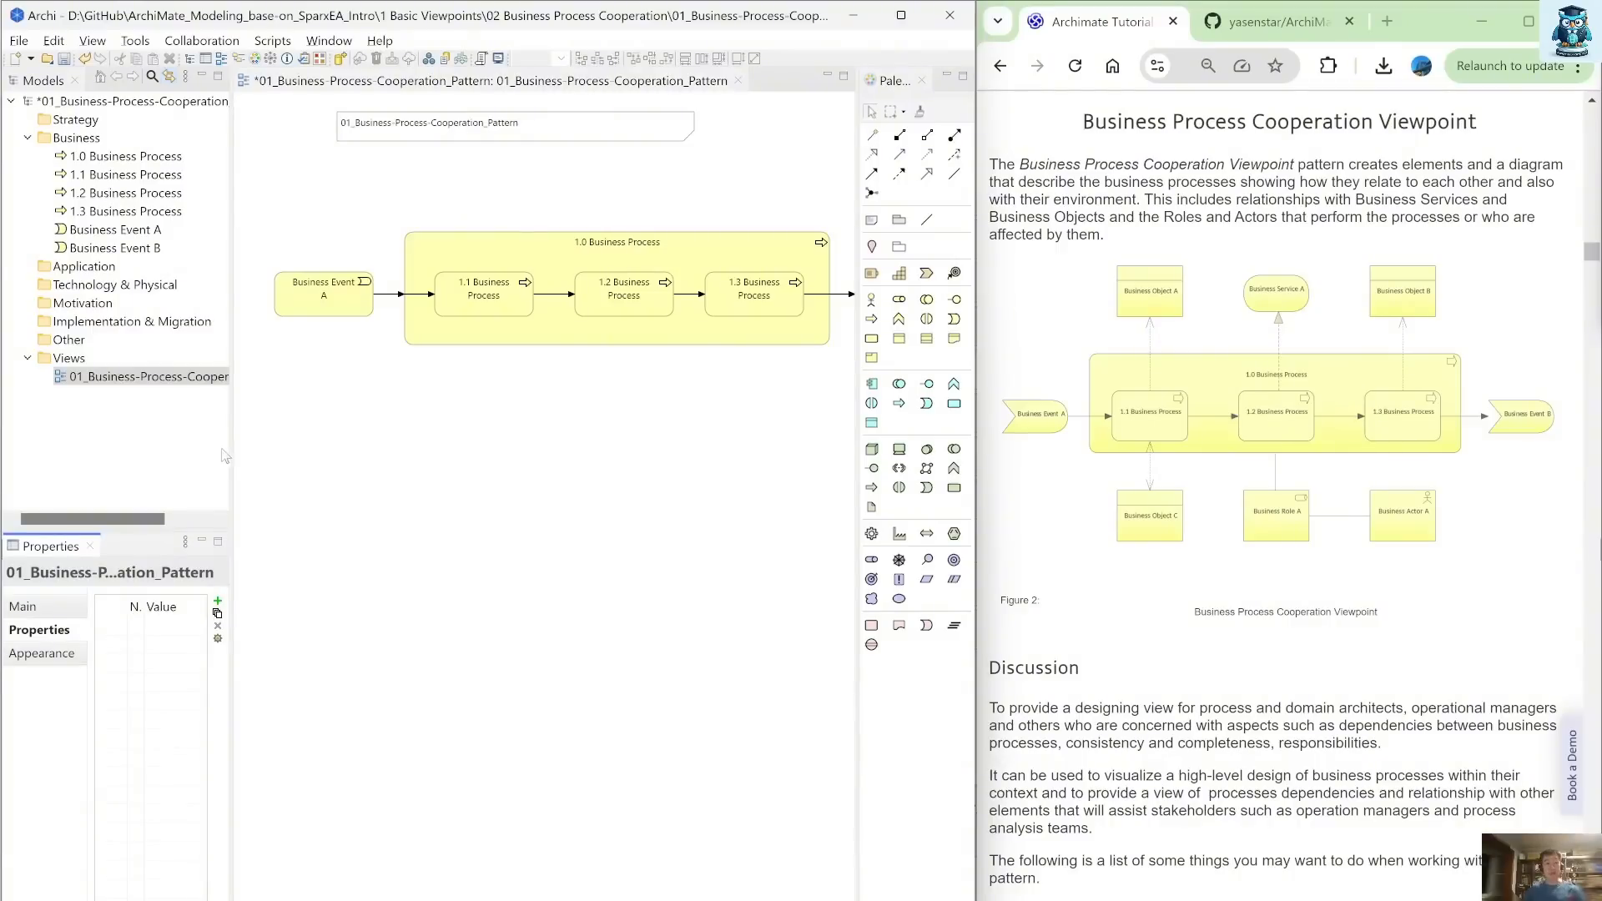
left_click_drag(230, 433, 100, 433)
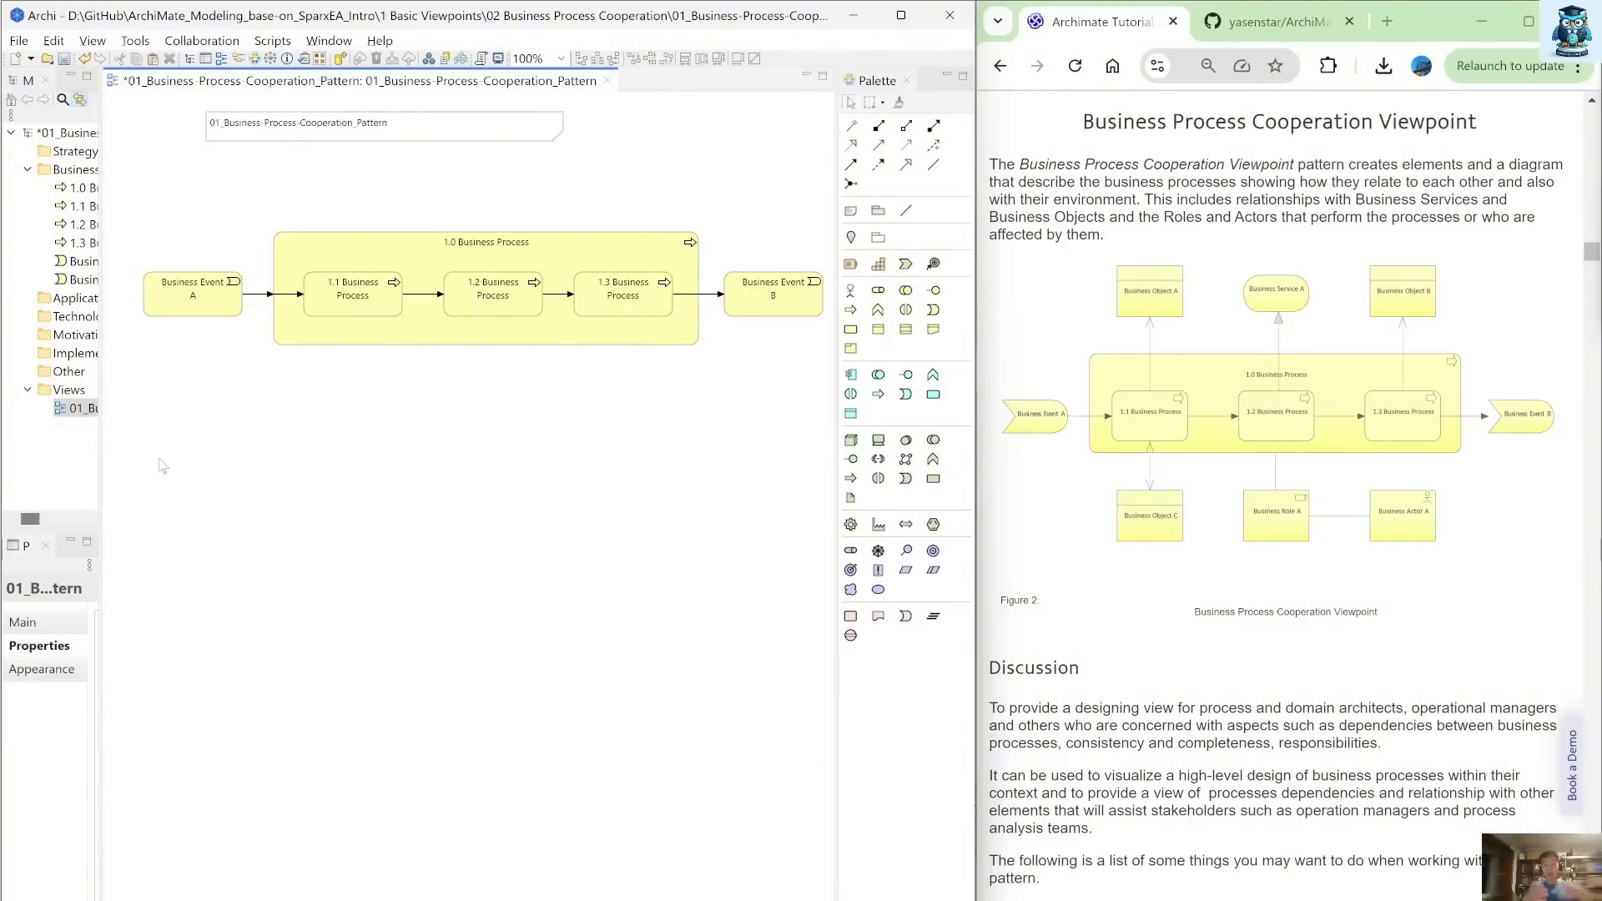
left_click(274, 41)
mouse_move(328, 141)
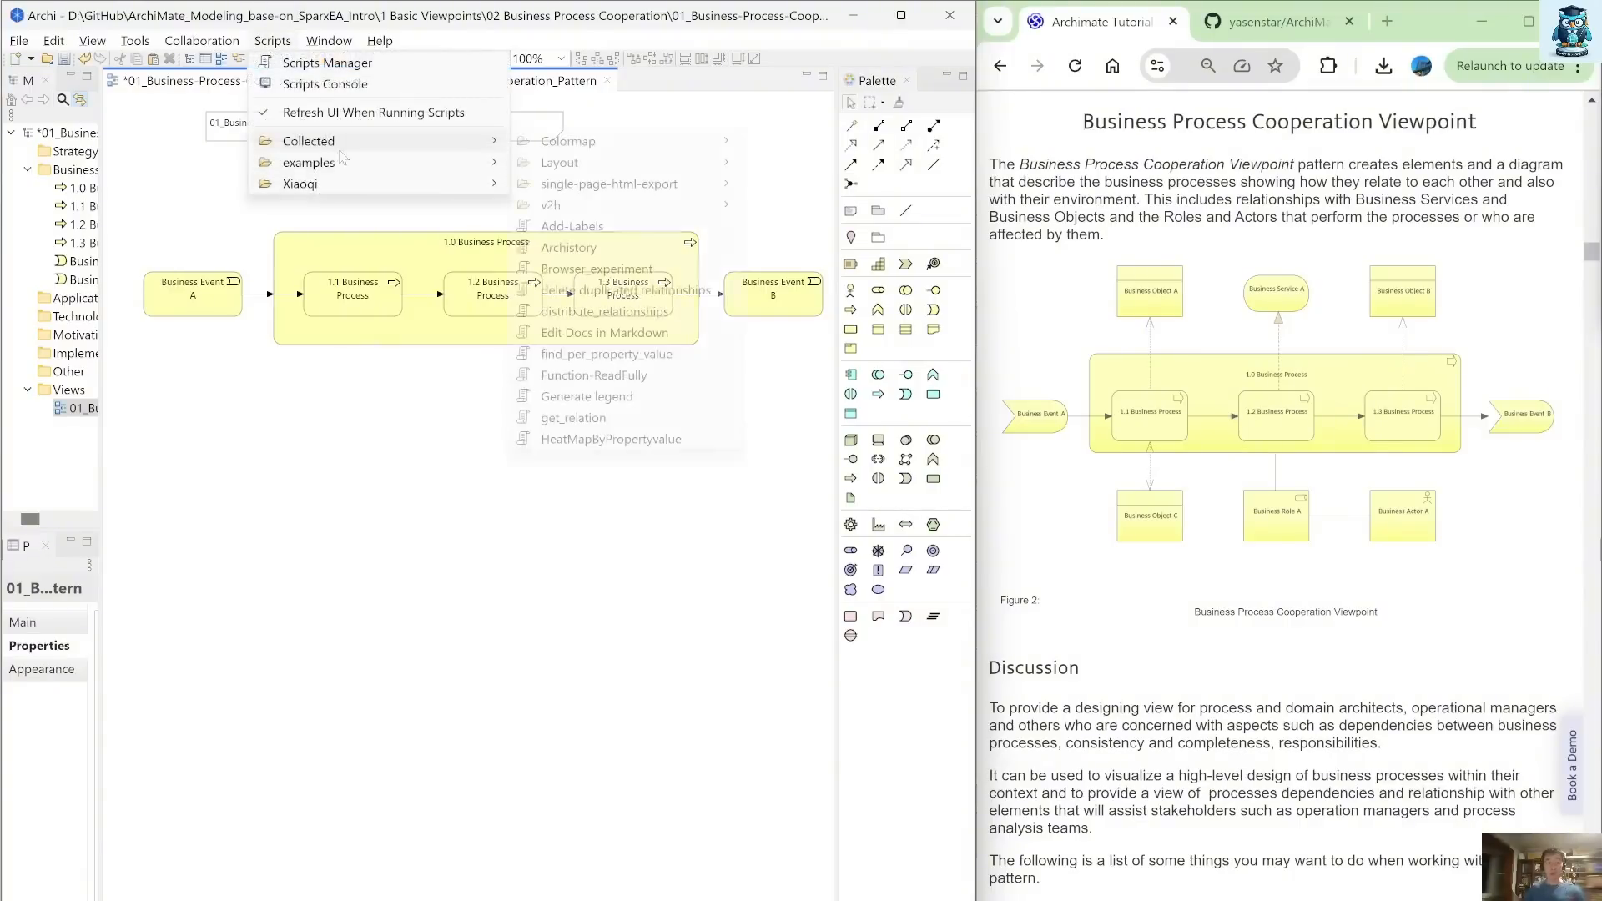
mouse_move(371, 184)
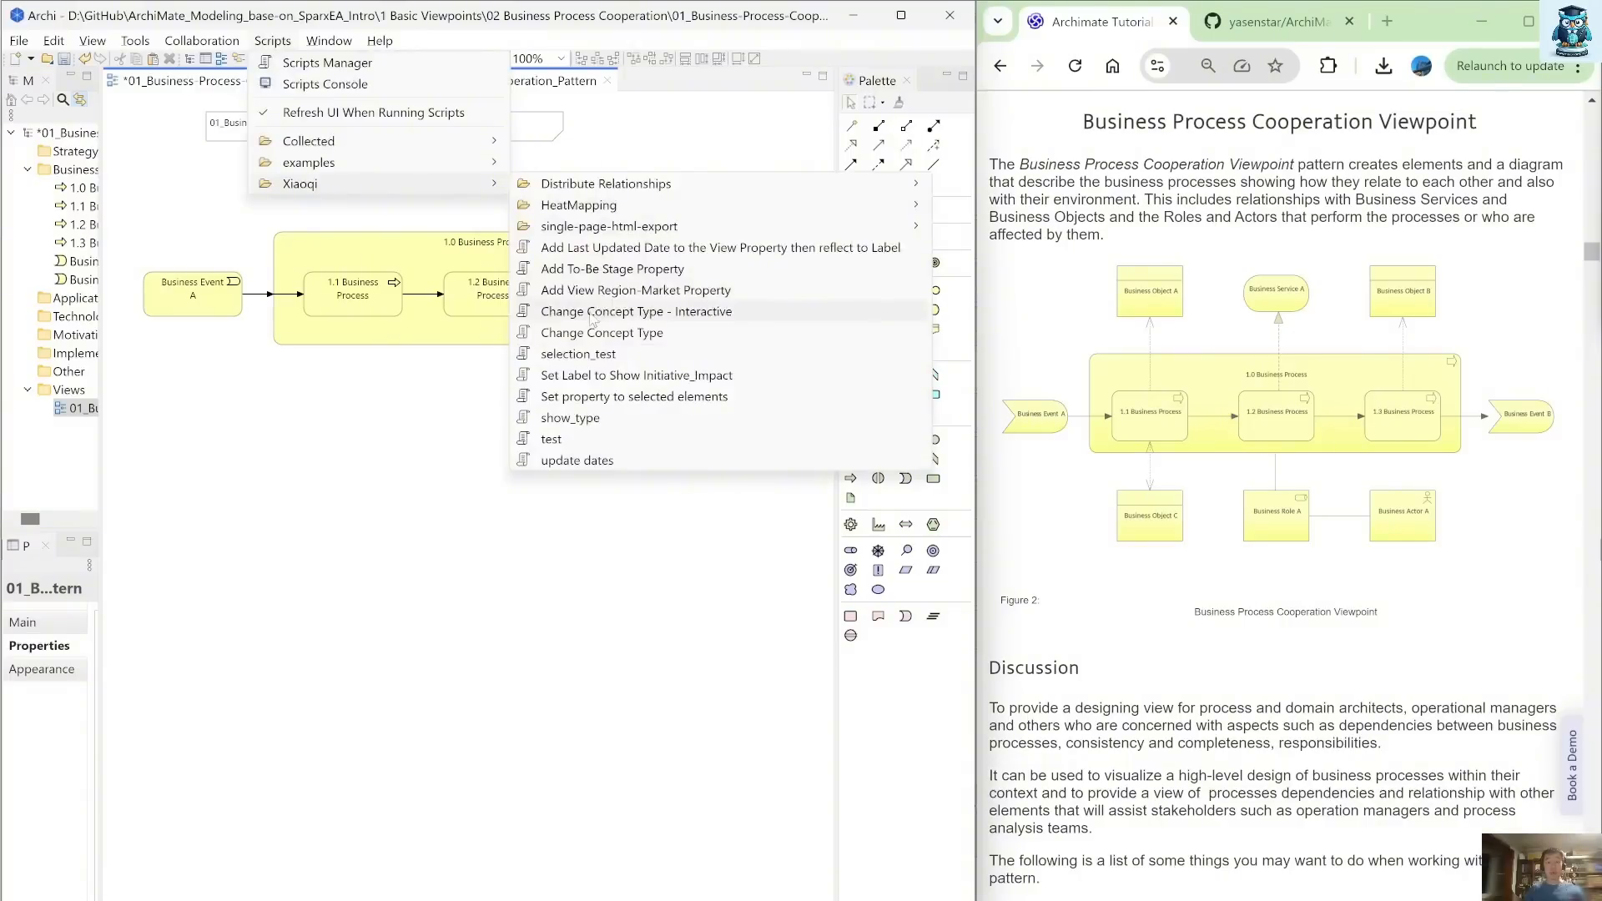
mouse_move(599, 215)
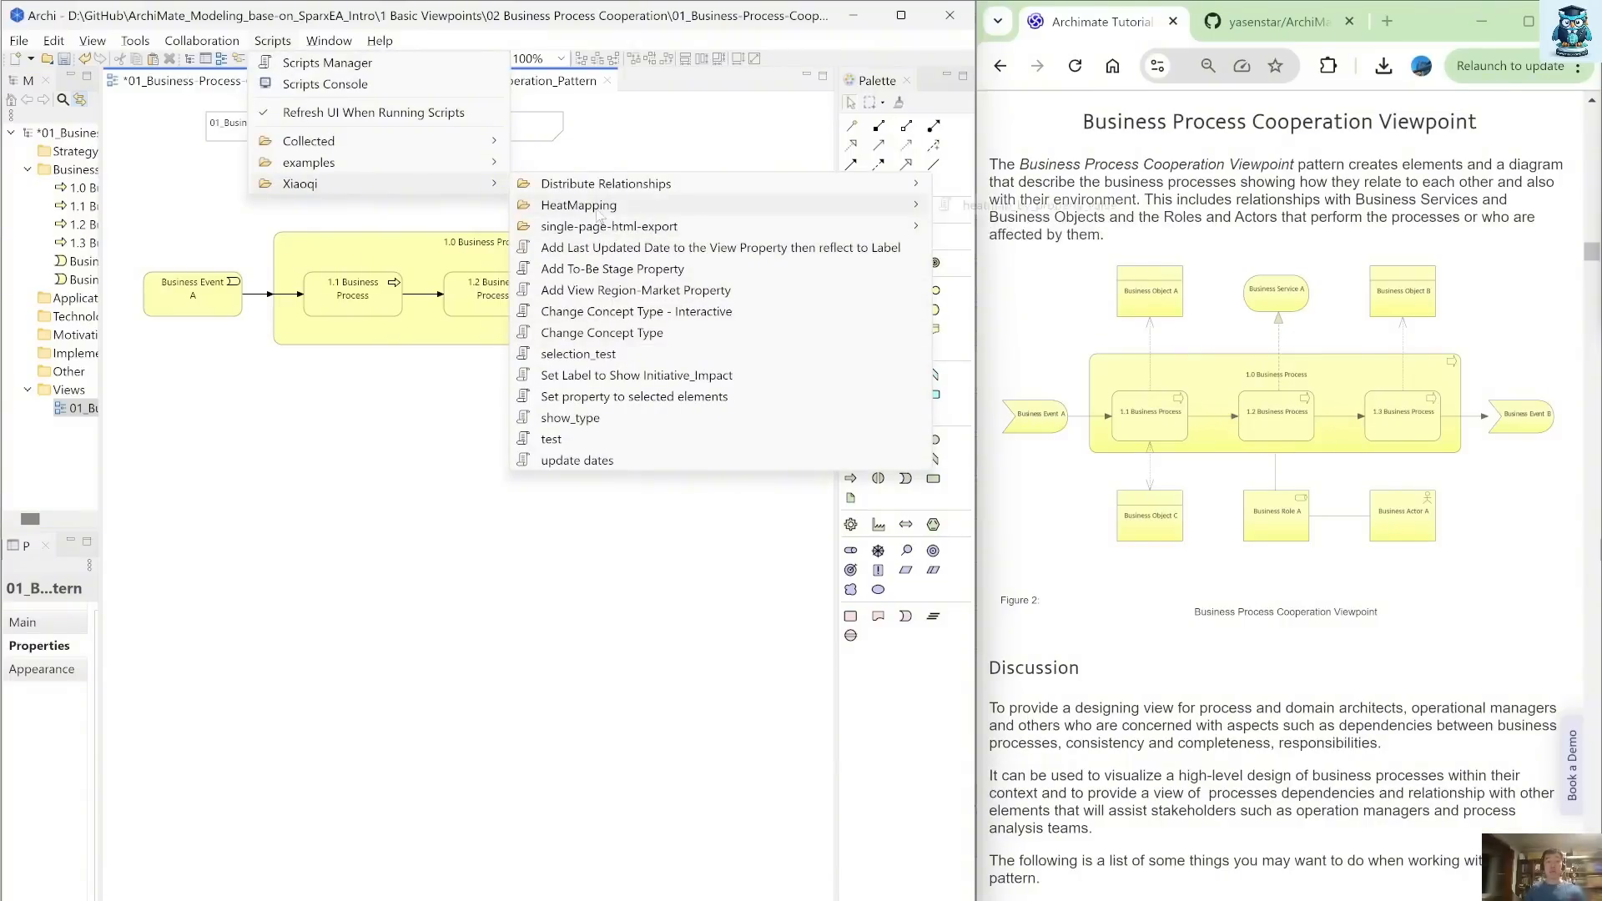
left_click(379, 445)
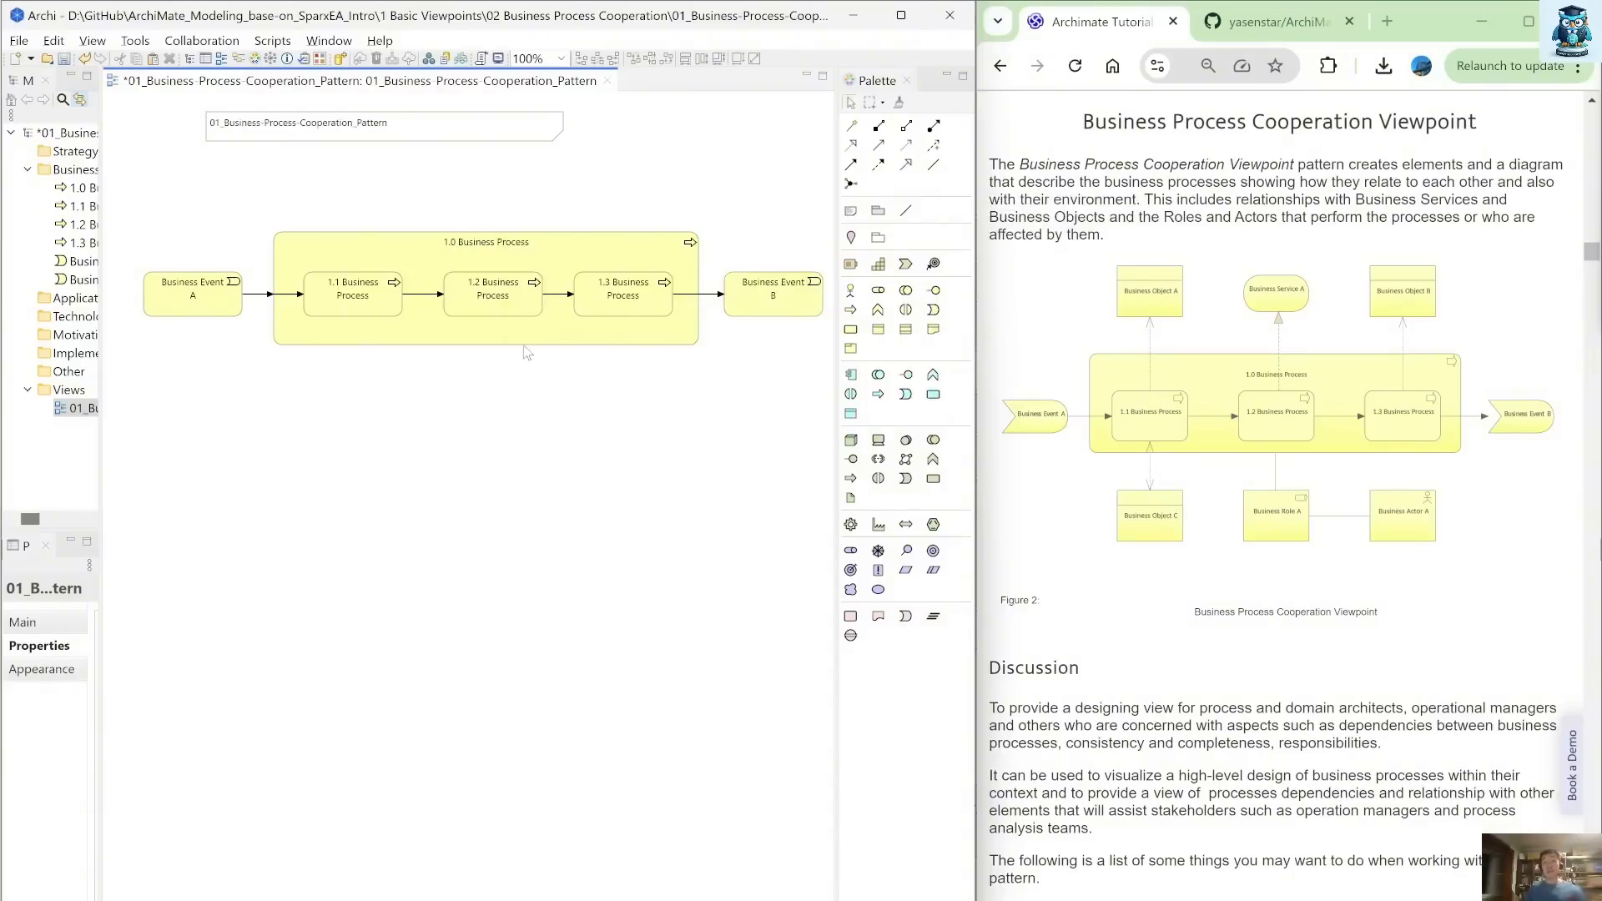
Move the whole process chain with both business events slightly down and to the left in the view
left_click_drag(133, 211, 829, 365)
left_click_drag(504, 349, 482, 371)
left_click(511, 461)
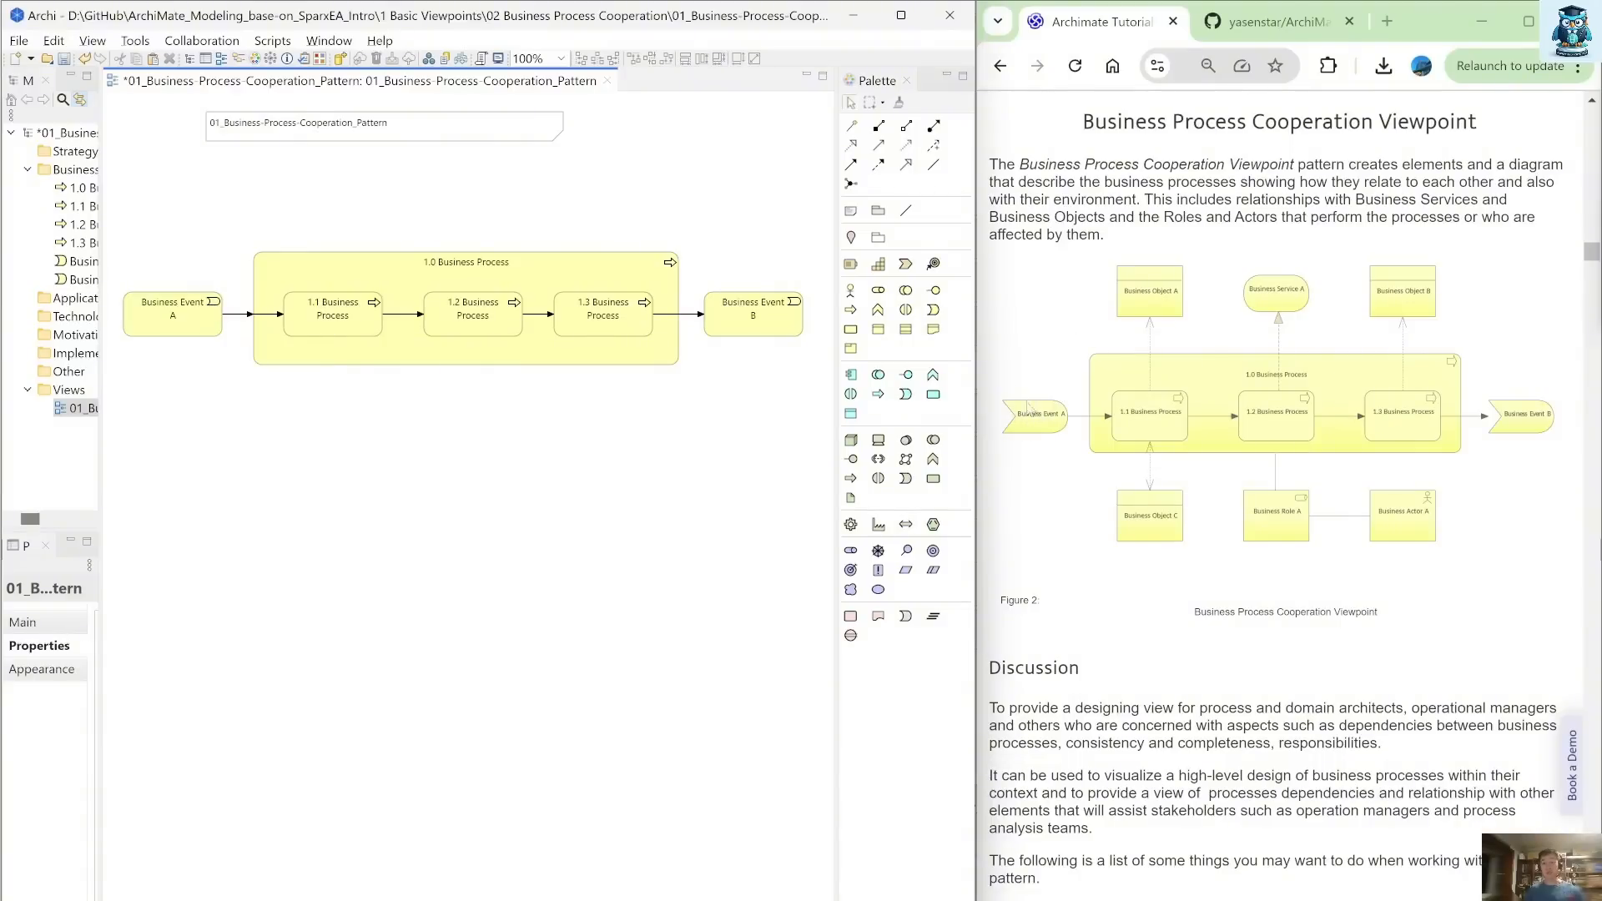
Add a Business Object above 1.1 Business Process and name it Business Object A
left_click(882, 334)
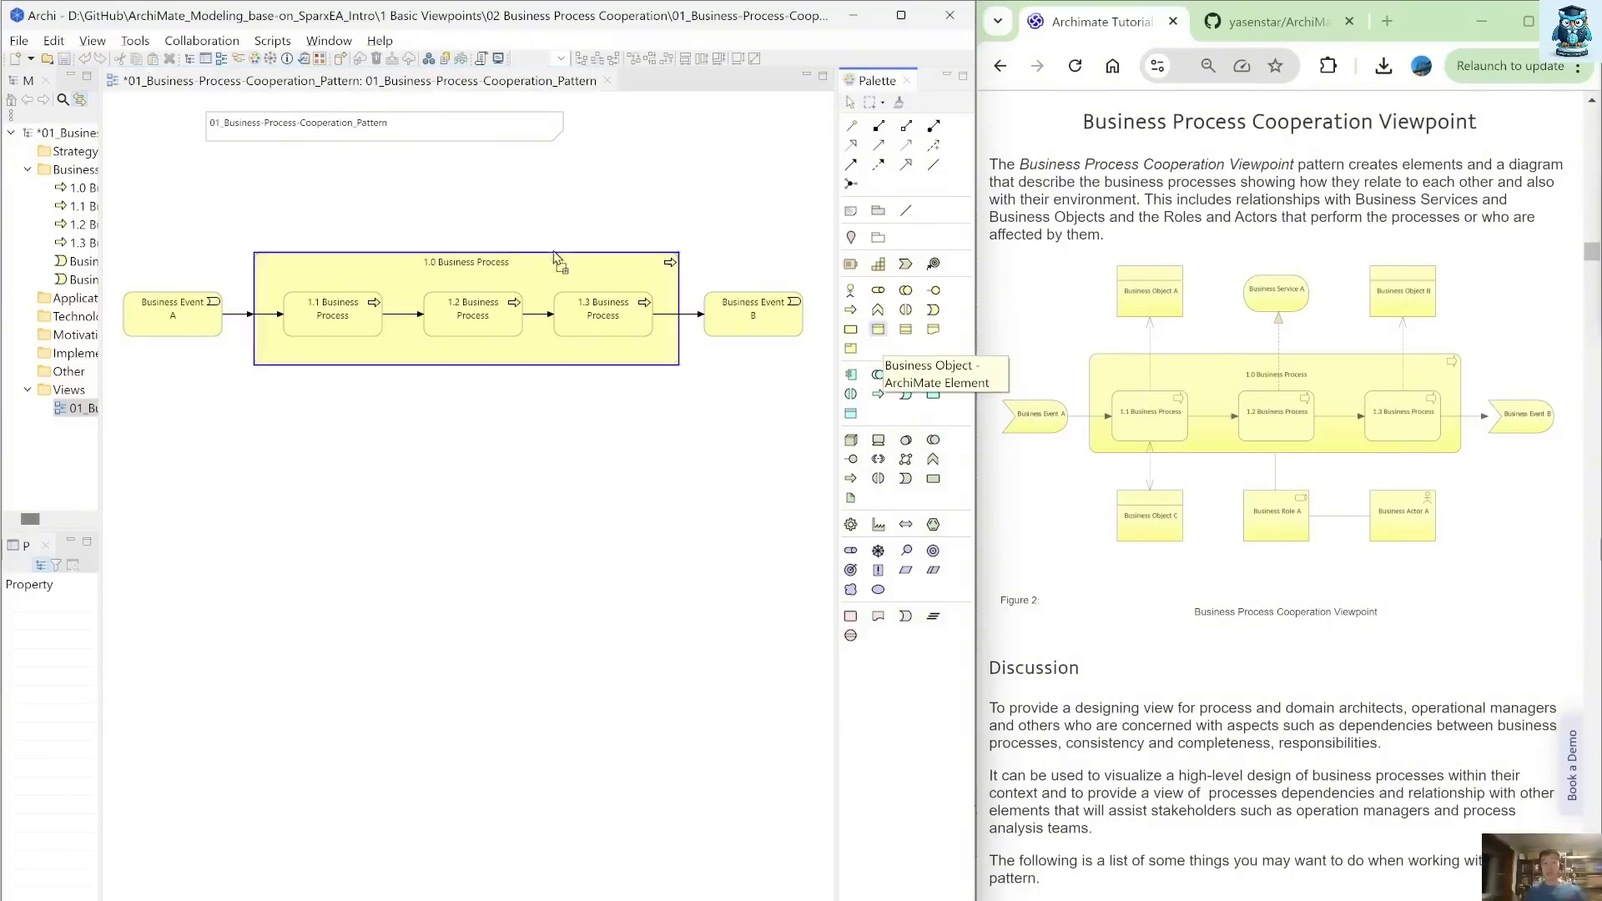
left_click(292, 159)
left_click(291, 160)
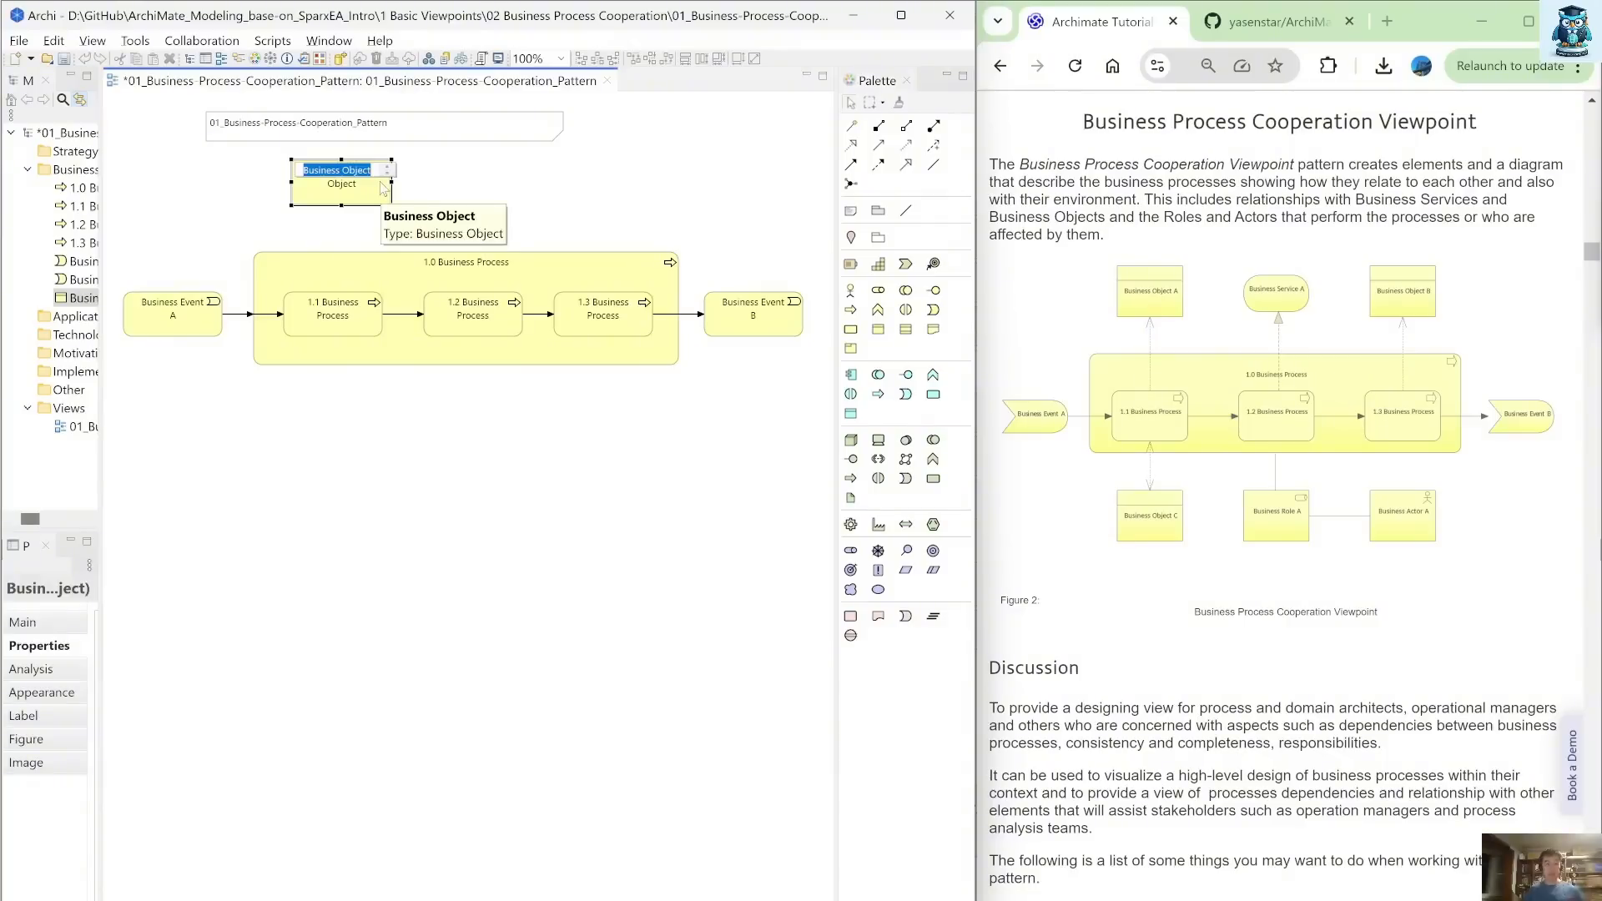
key("End")
type("A")
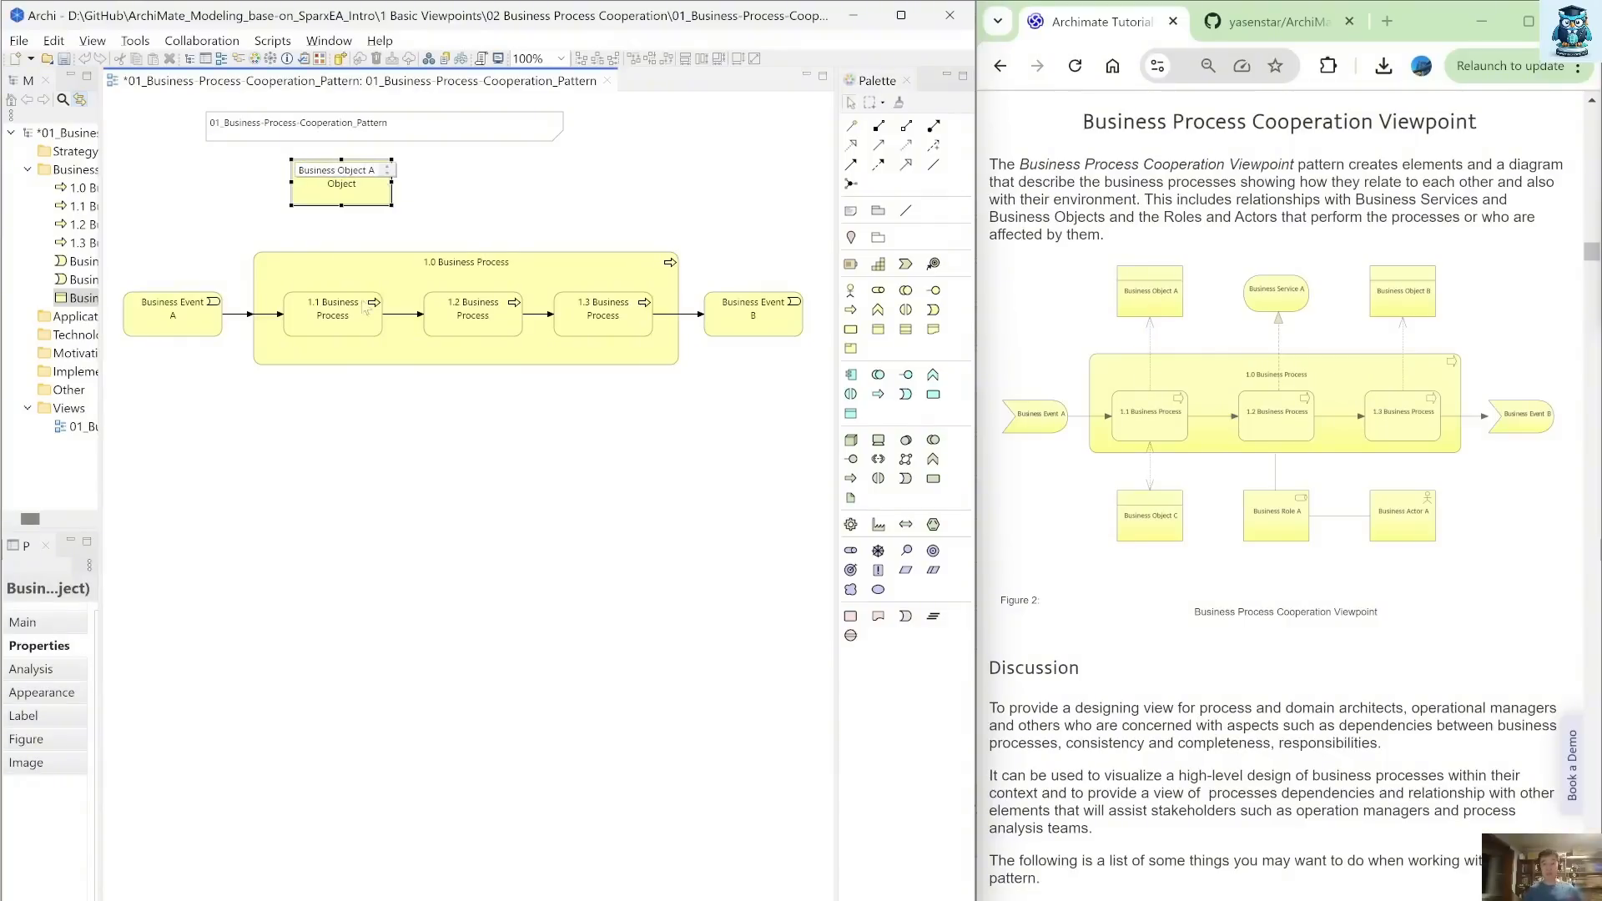
left_click(383, 477)
Duplicate Business Object A, place the copy above 1.3 Business Process, and rename it Business Object B
left_click(330, 189)
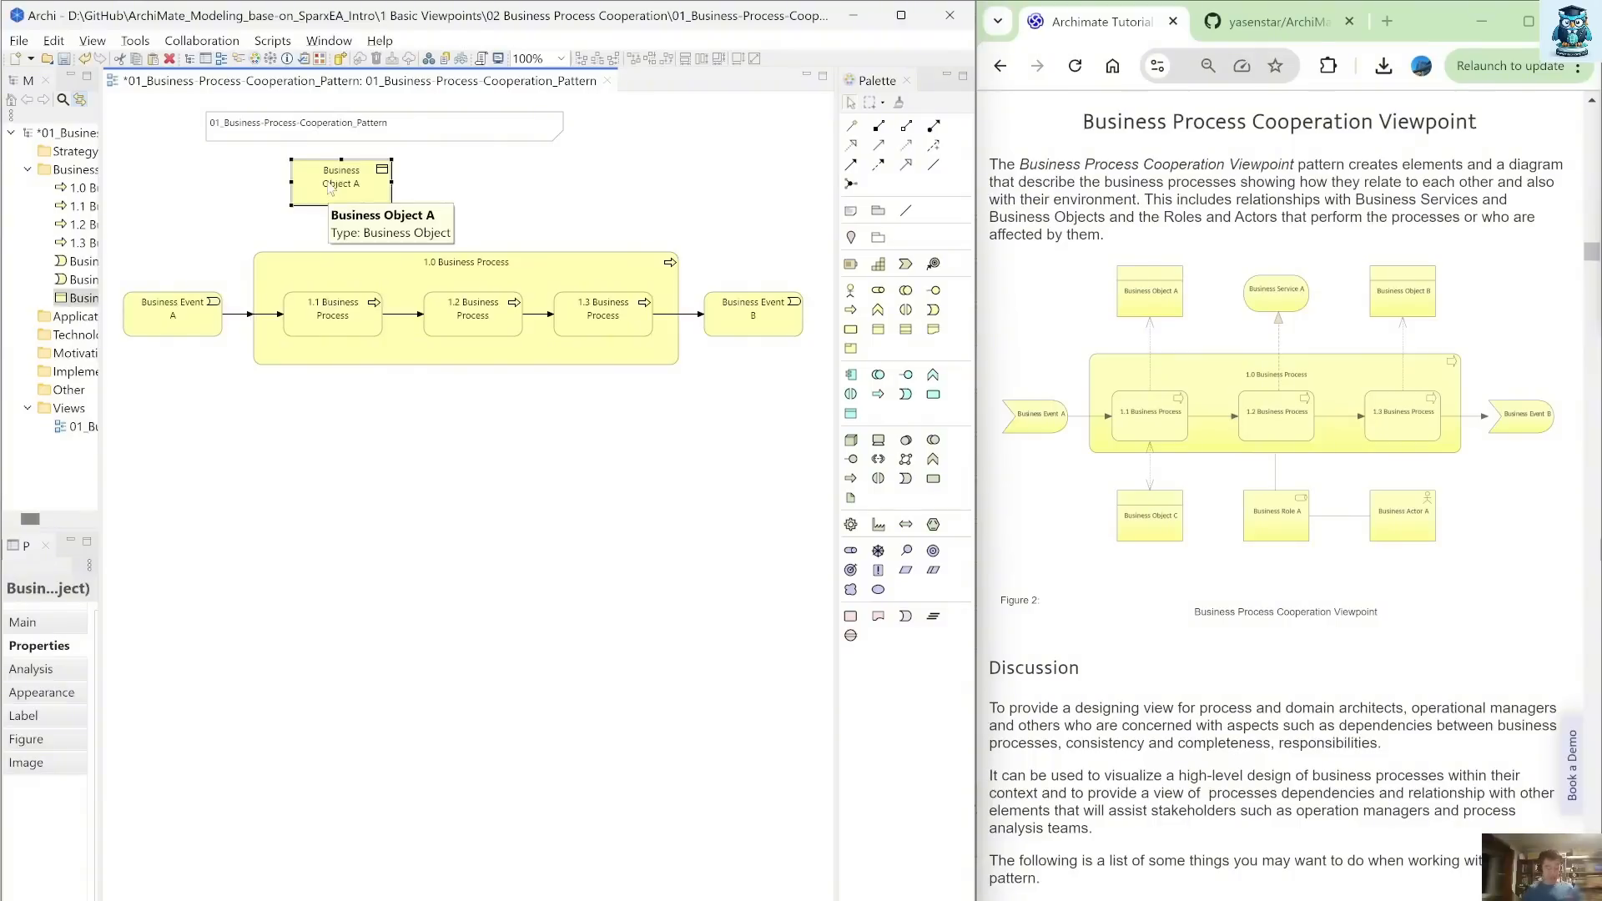
key("ctrl+c")
key("ctrl+v")
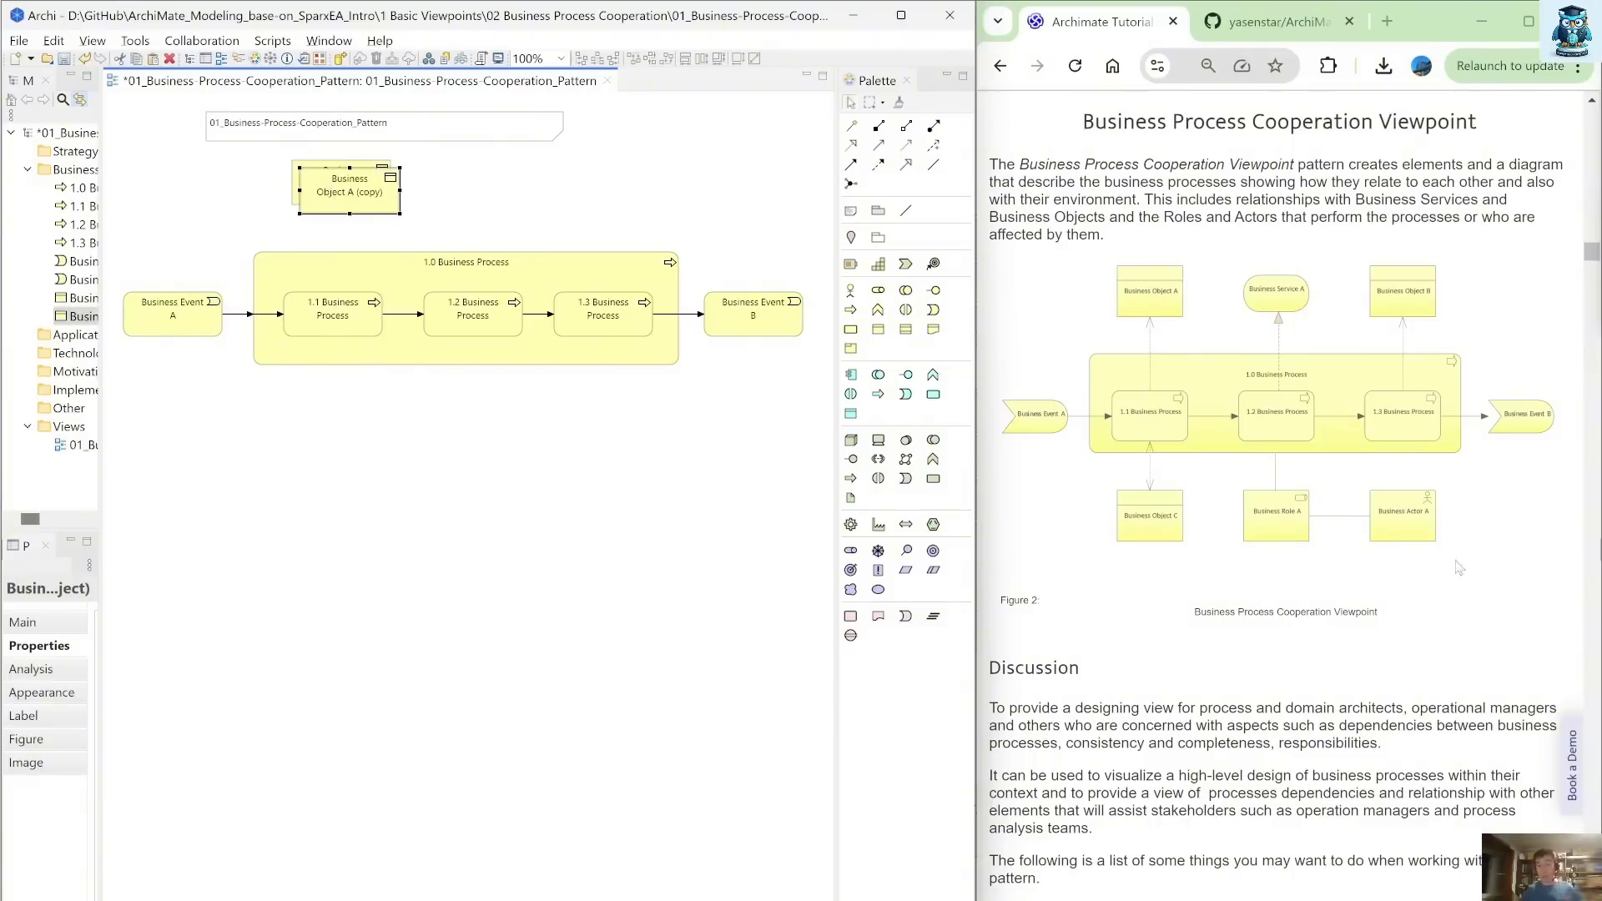
left_click_drag(382, 203, 671, 243)
double_click(632, 199)
type("B")
key("Return")
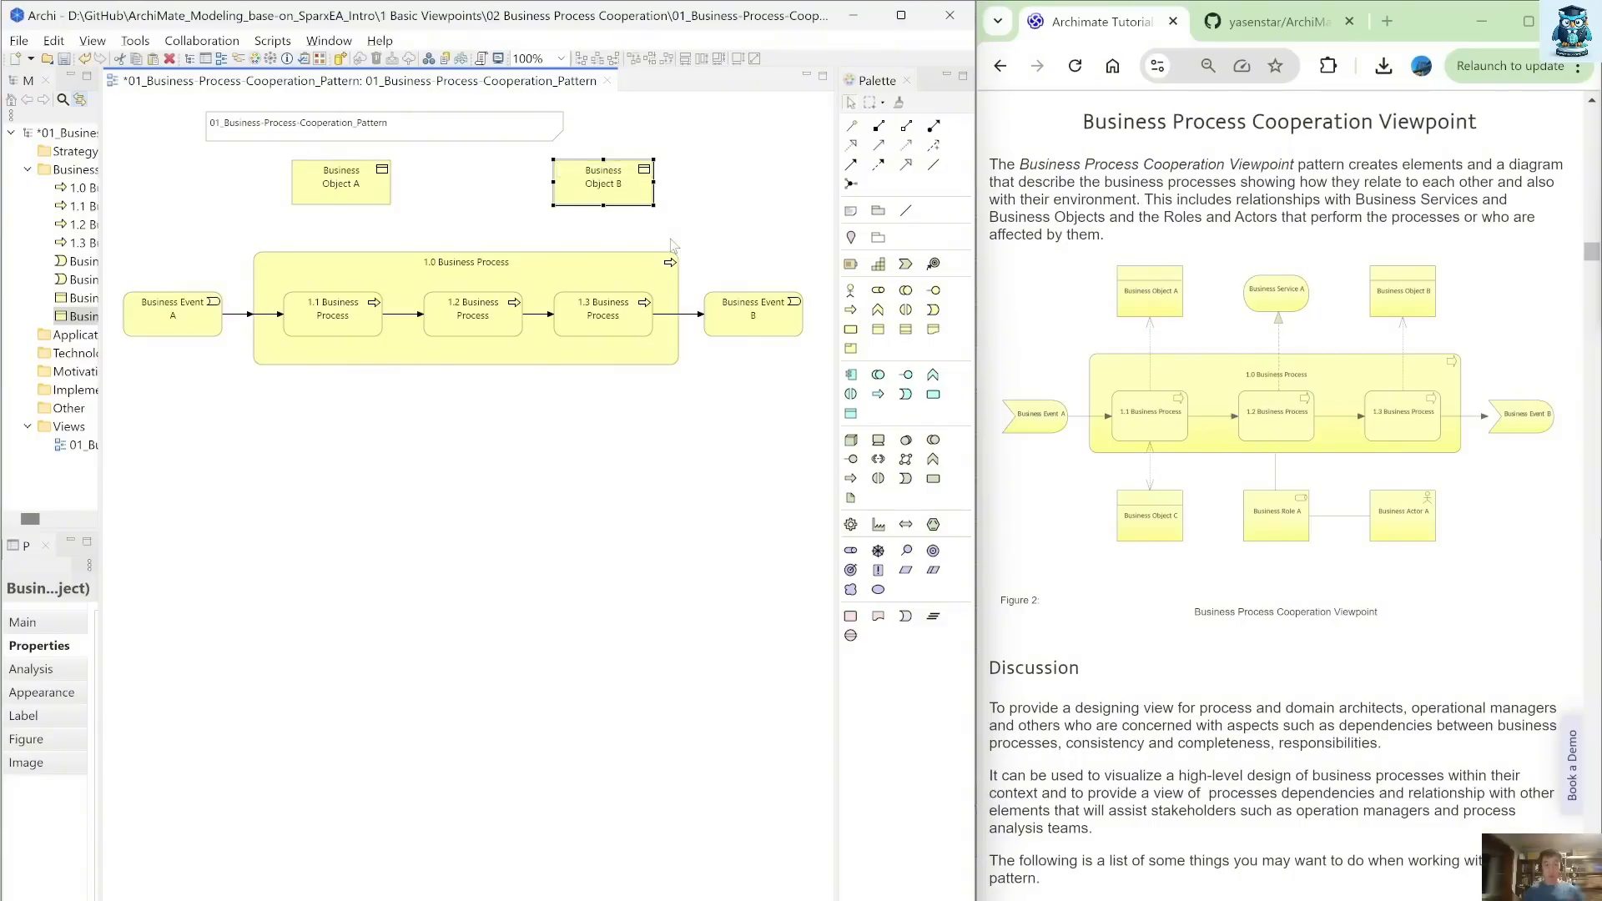
Paste another copy of Business Object A, place it below 1.1 Business Process, and rename it Business Object C
key("ctrl+v")
left_click_drag(401, 233, 322, 418)
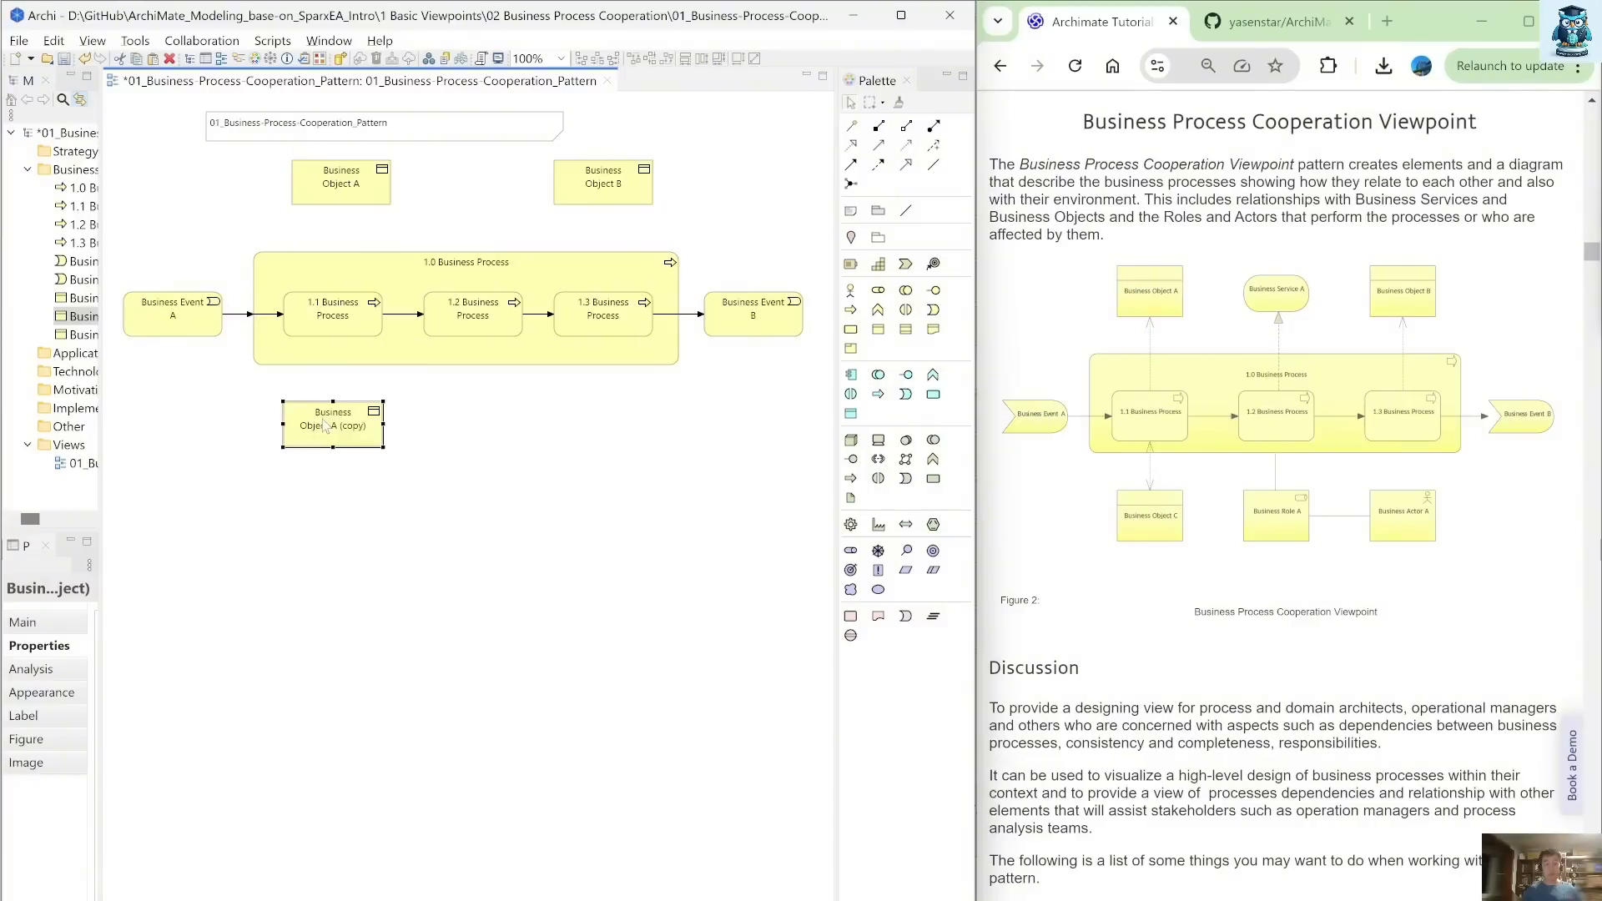
left_click(327, 425)
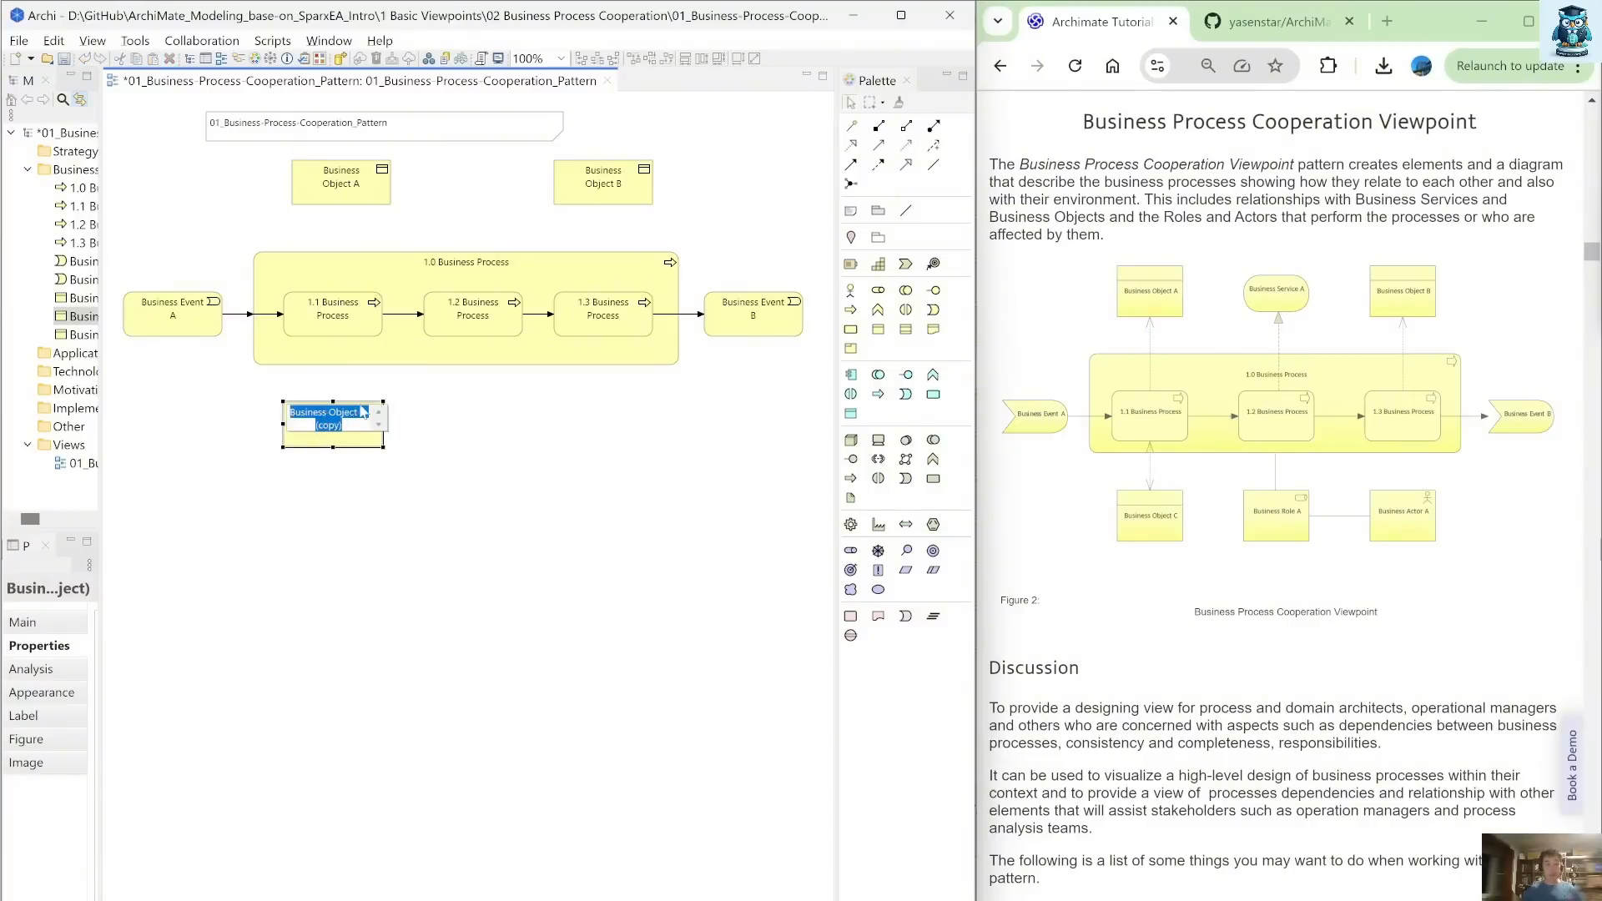
key("Escape")
left_click(355, 420)
left_click_drag(360, 420, 377, 470)
type("C")
left_click(775, 619)
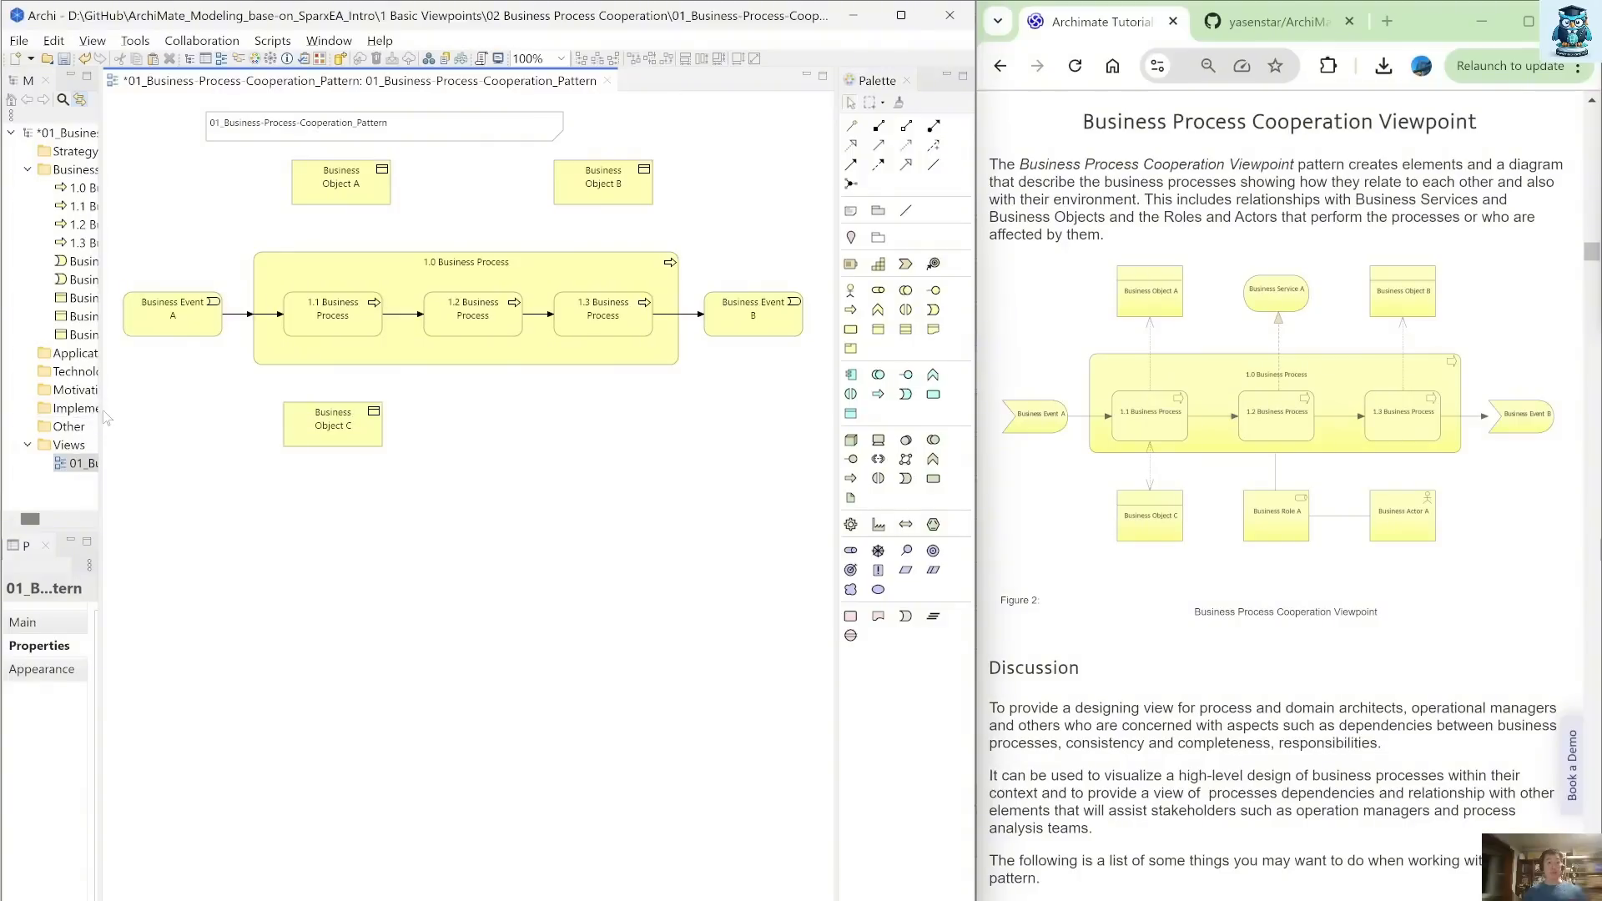
Draw an Access relation from 1.1 Business Process to Business Object A and align the object directly above the process
left_click_drag(103, 409, 358, 458)
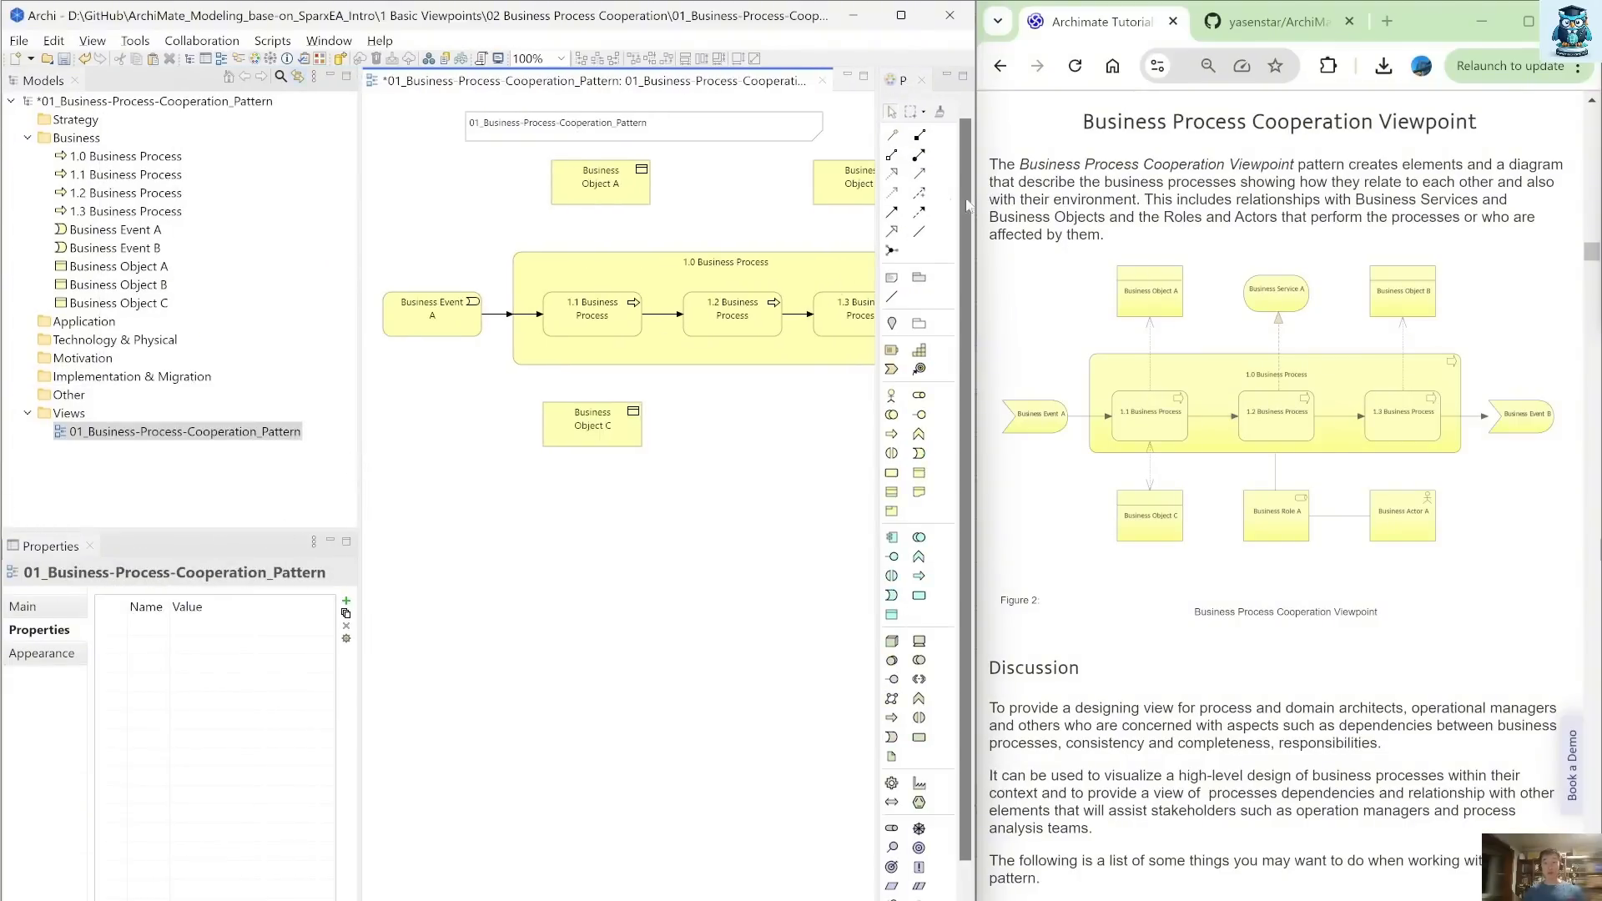
left_click(892, 134)
left_click(593, 318)
left_click(613, 190)
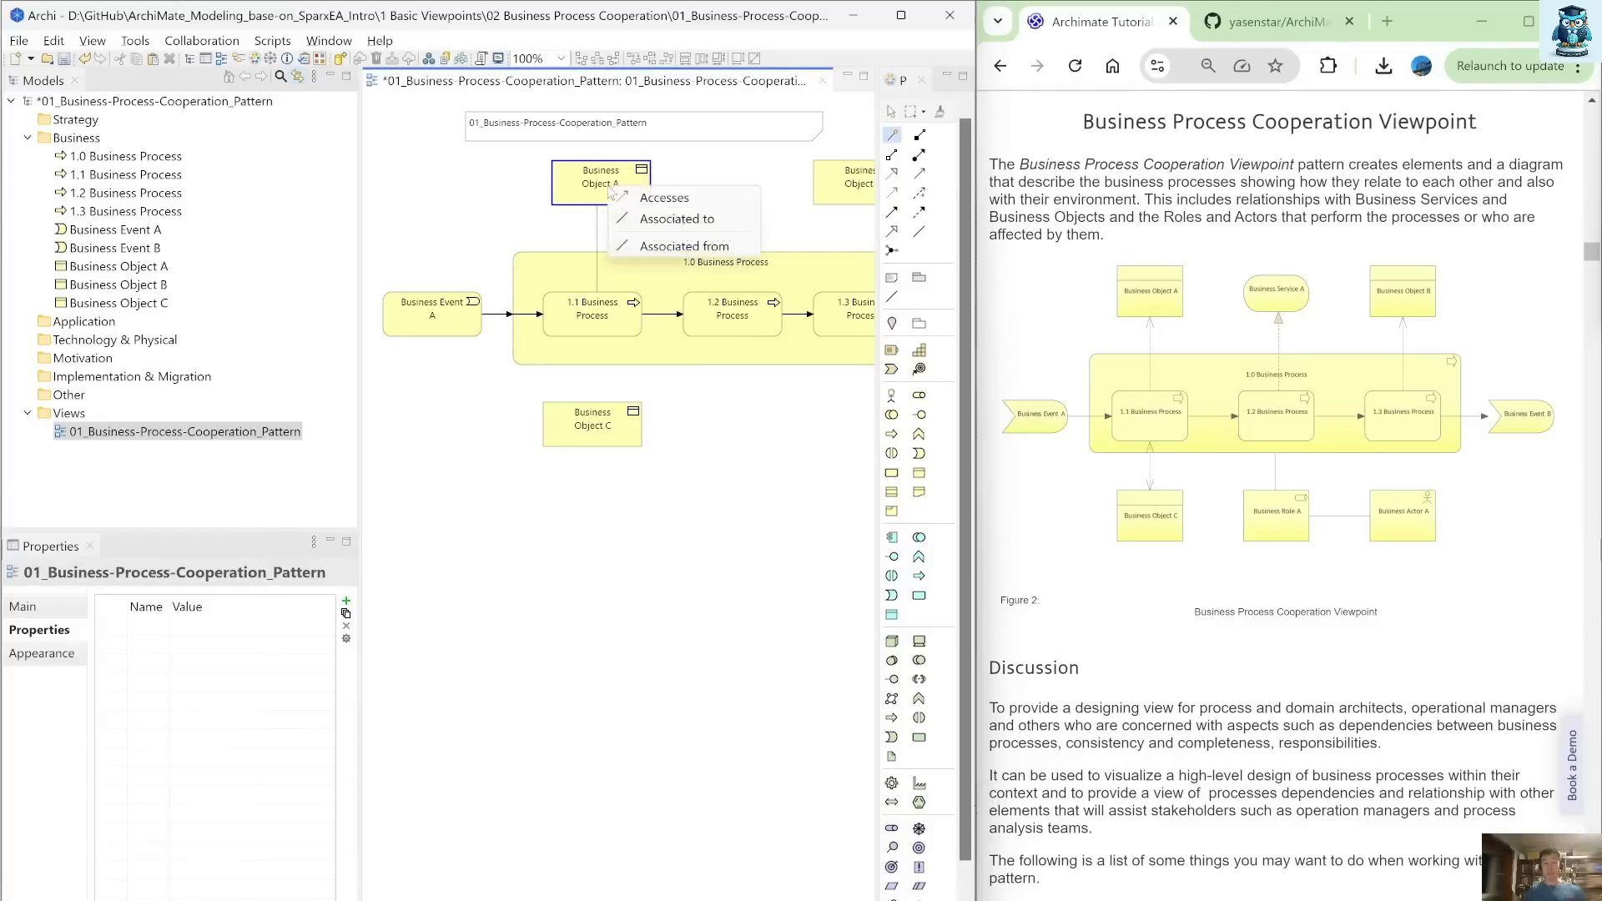
left_click(668, 206)
left_click(25, 606)
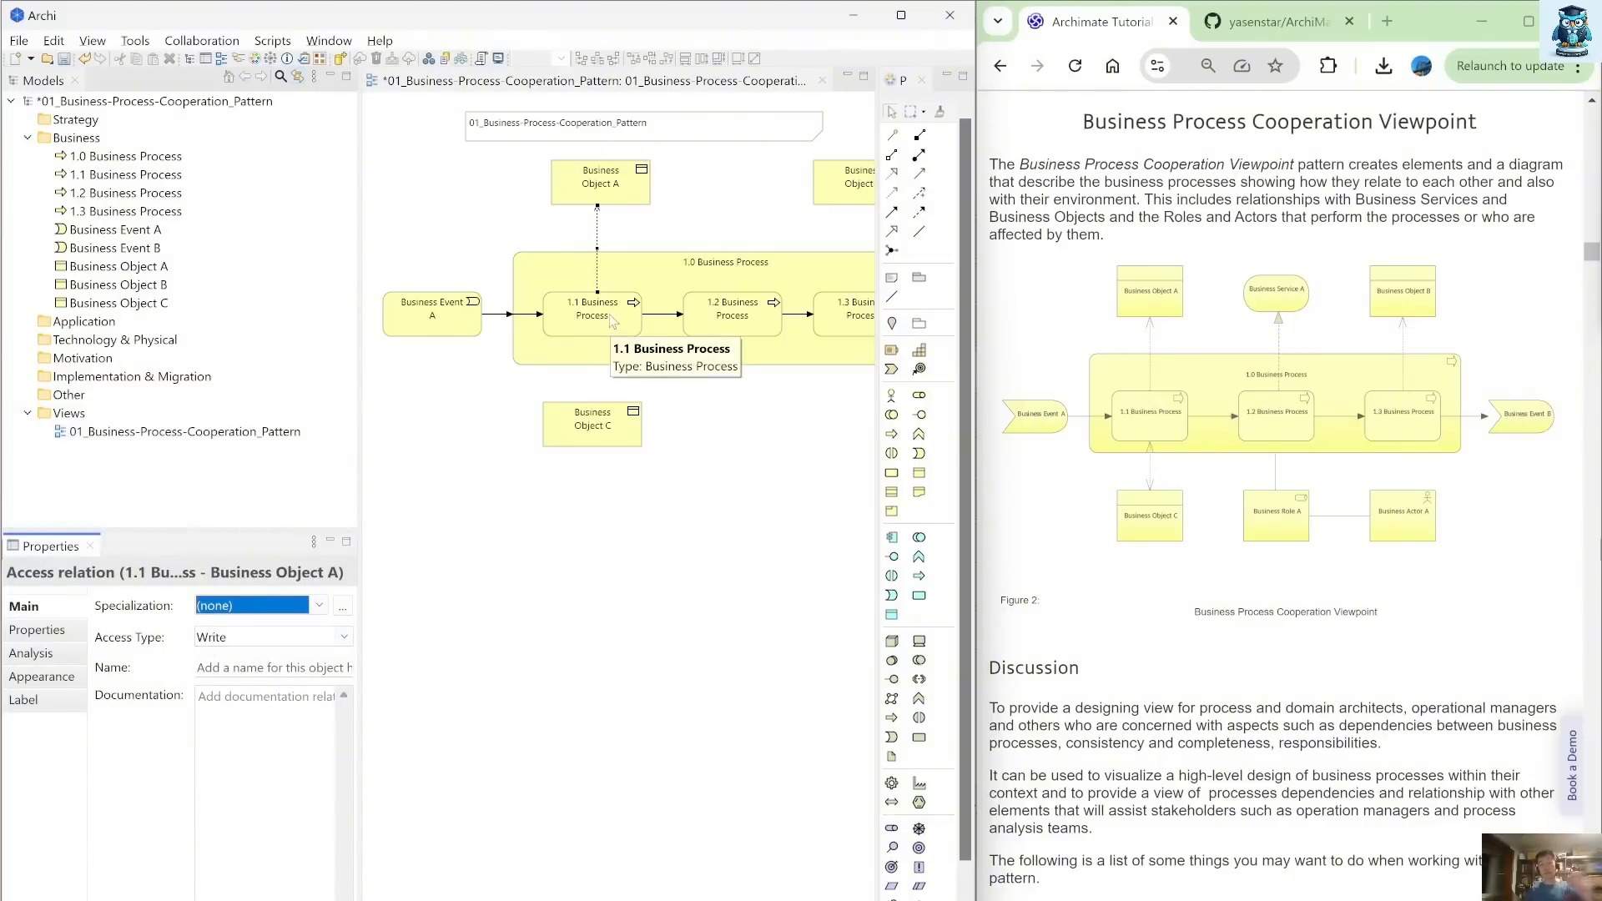
left_click(627, 192)
left_click_drag(627, 192, 619, 192)
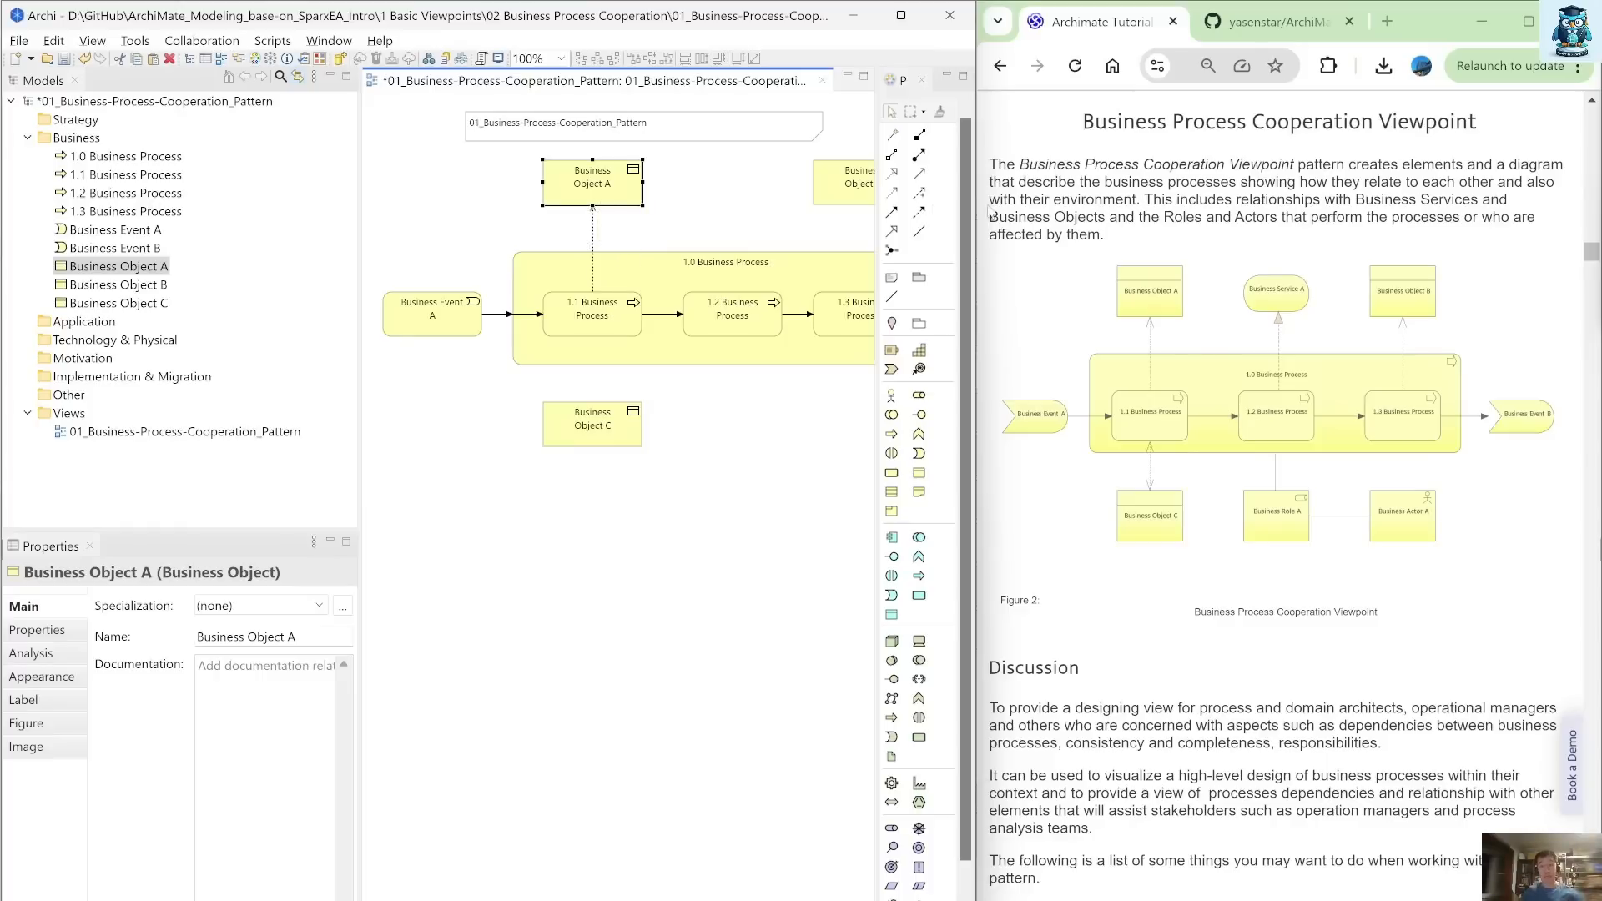
Draw an Access relation from 1.1 Business Process to Business Object C and set its access type to Read/Write
left_click(891, 135)
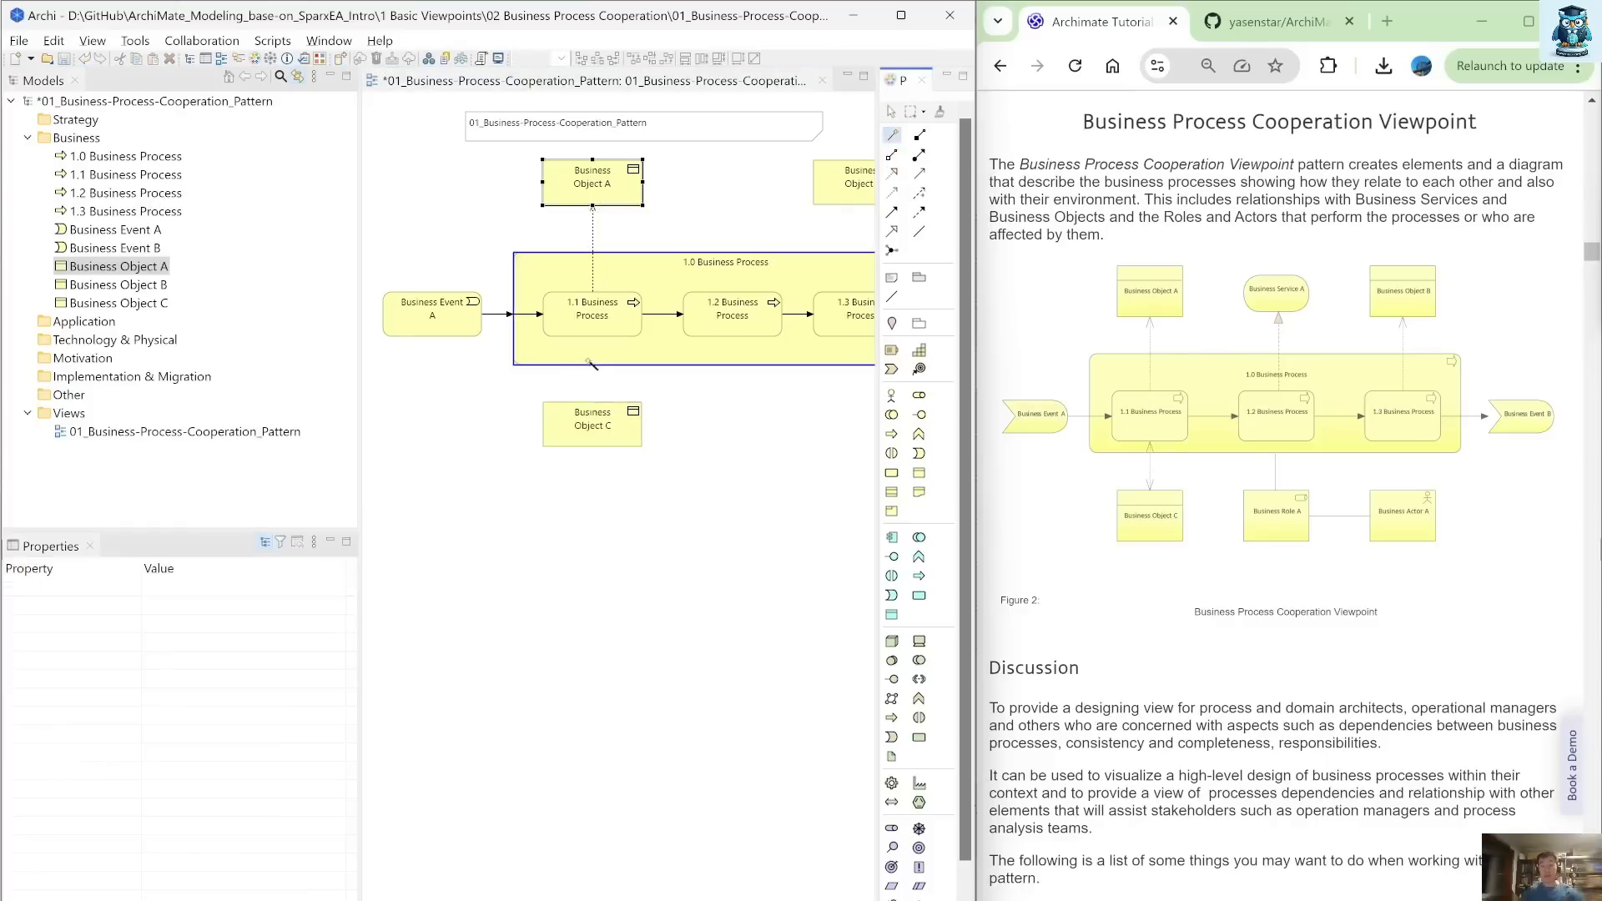
left_click(586, 427)
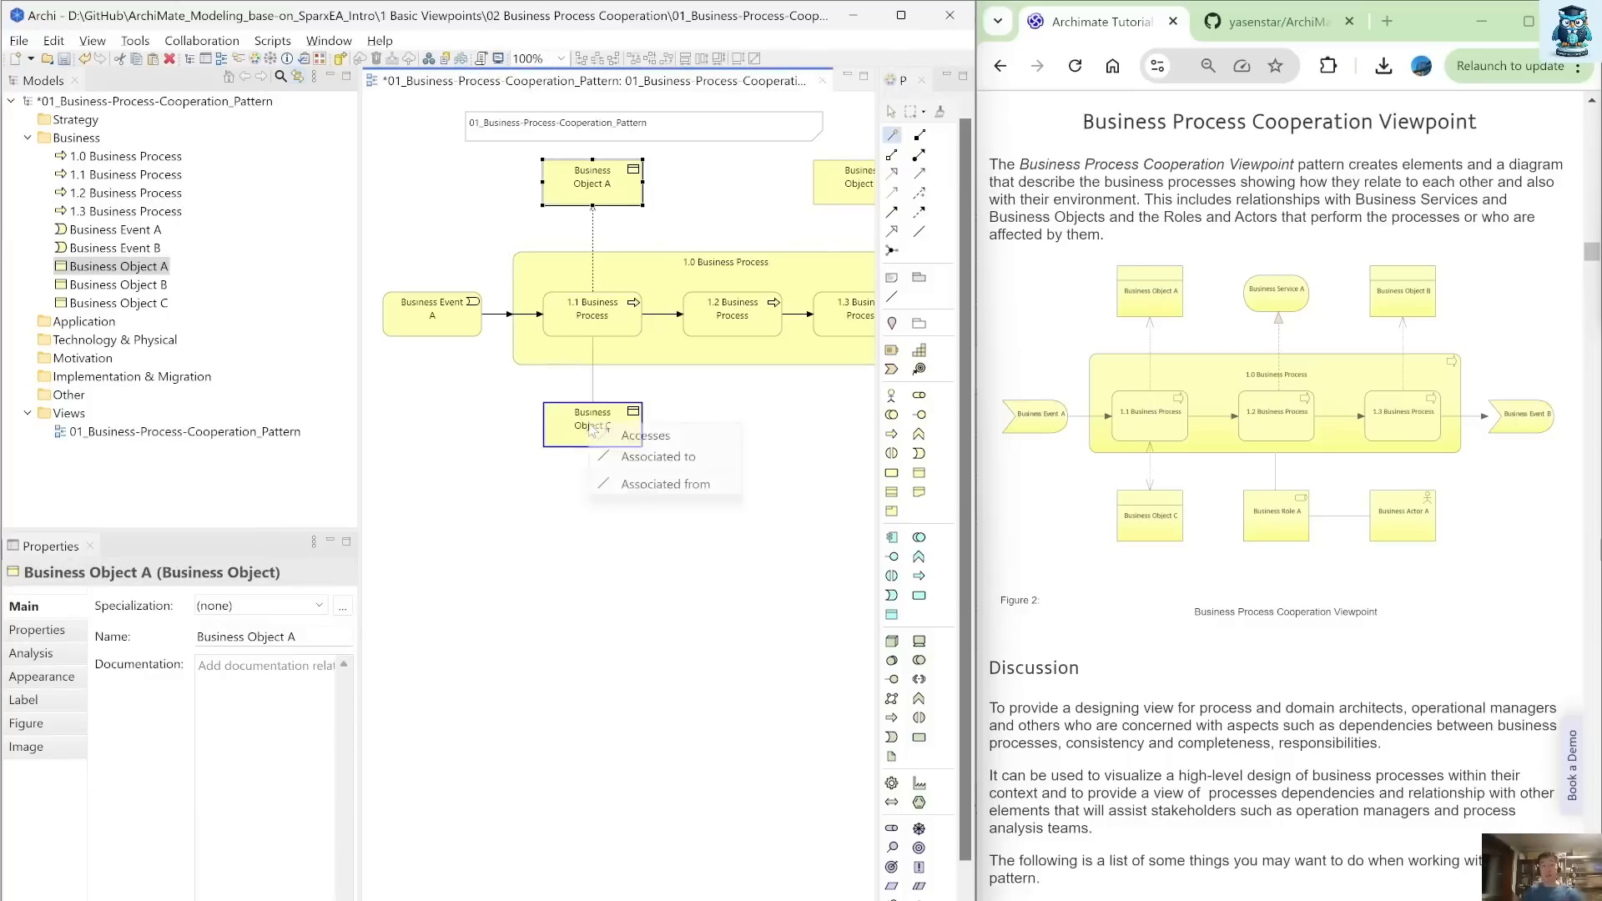
left_click(642, 435)
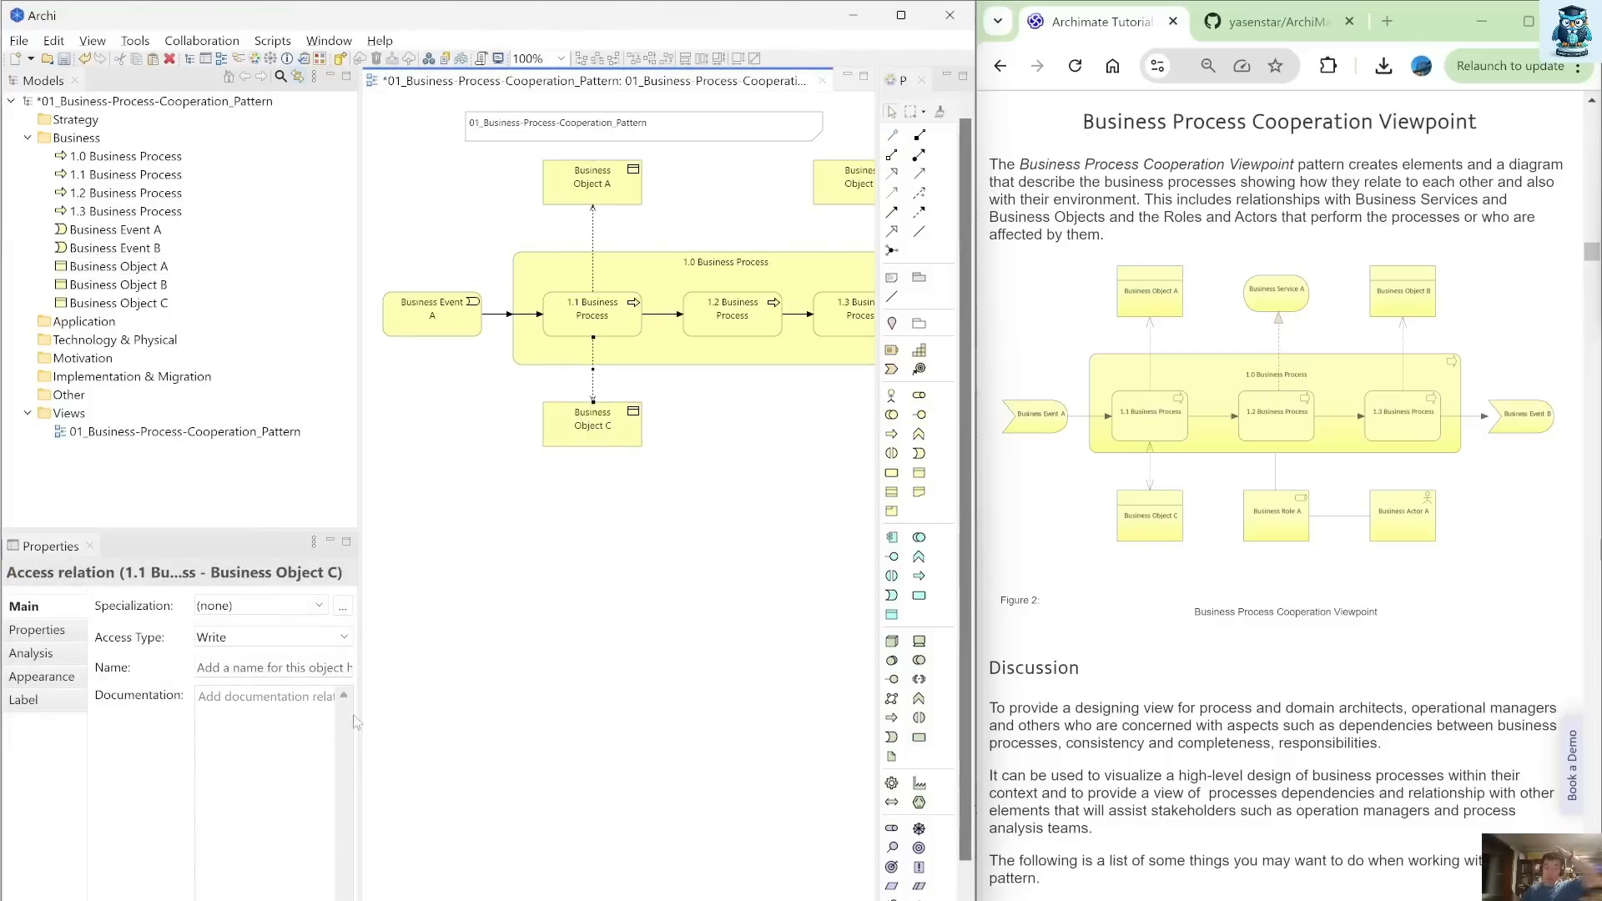
left_click(298, 636)
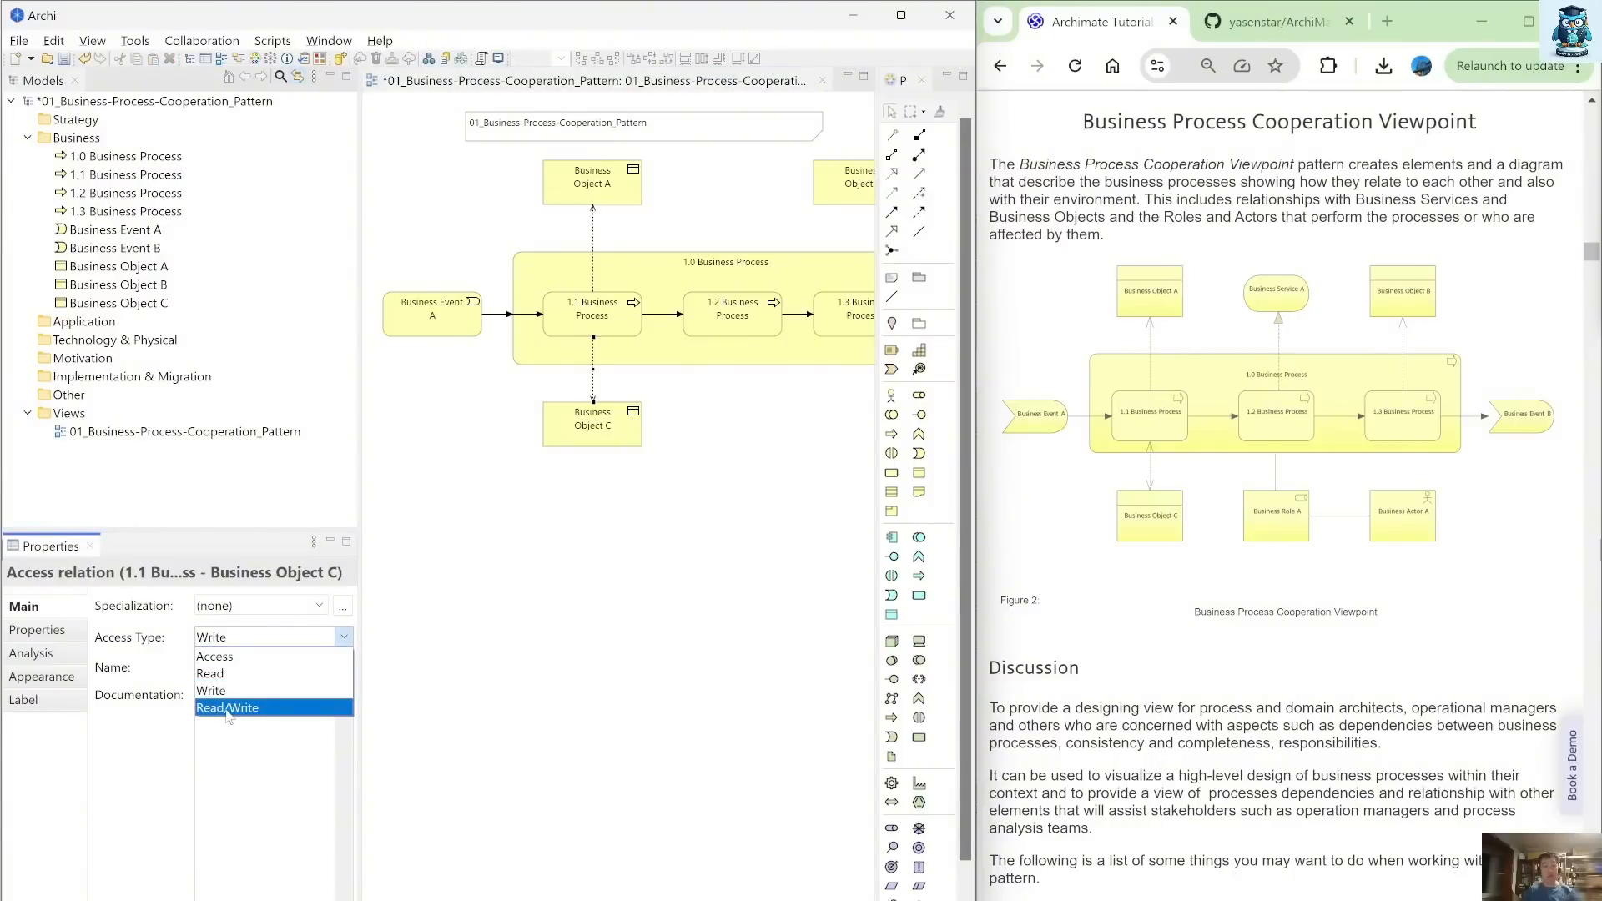
left_click(227, 708)
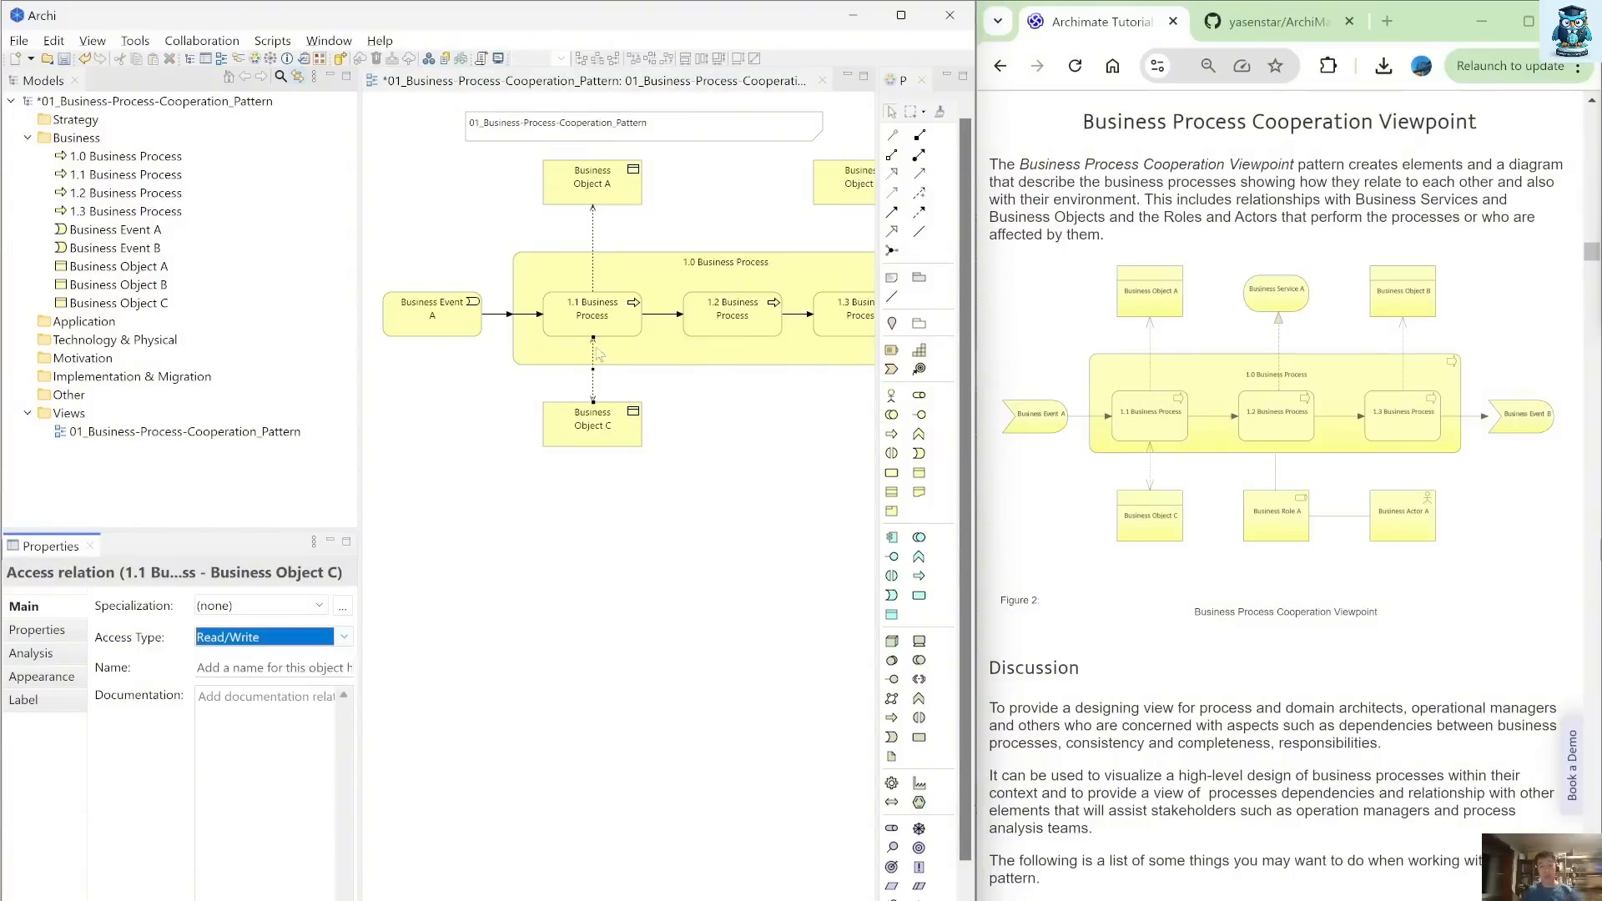
left_click(584, 489)
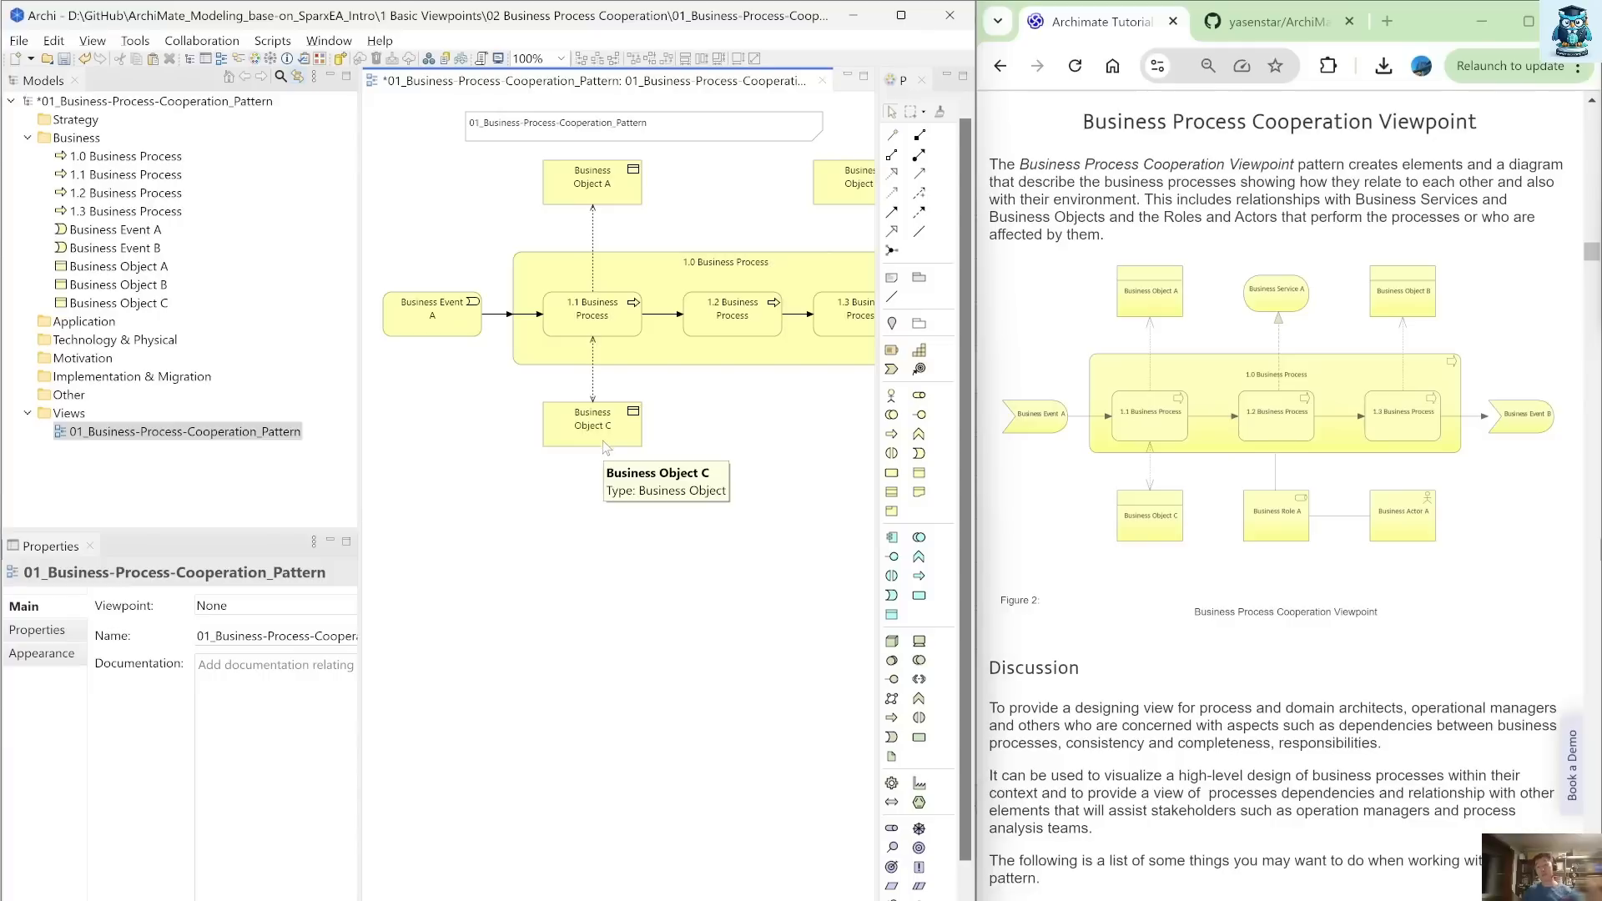
Draw an Access relation from 1.3 Business Process to Business Object B
left_click(891, 134)
left_click(891, 192)
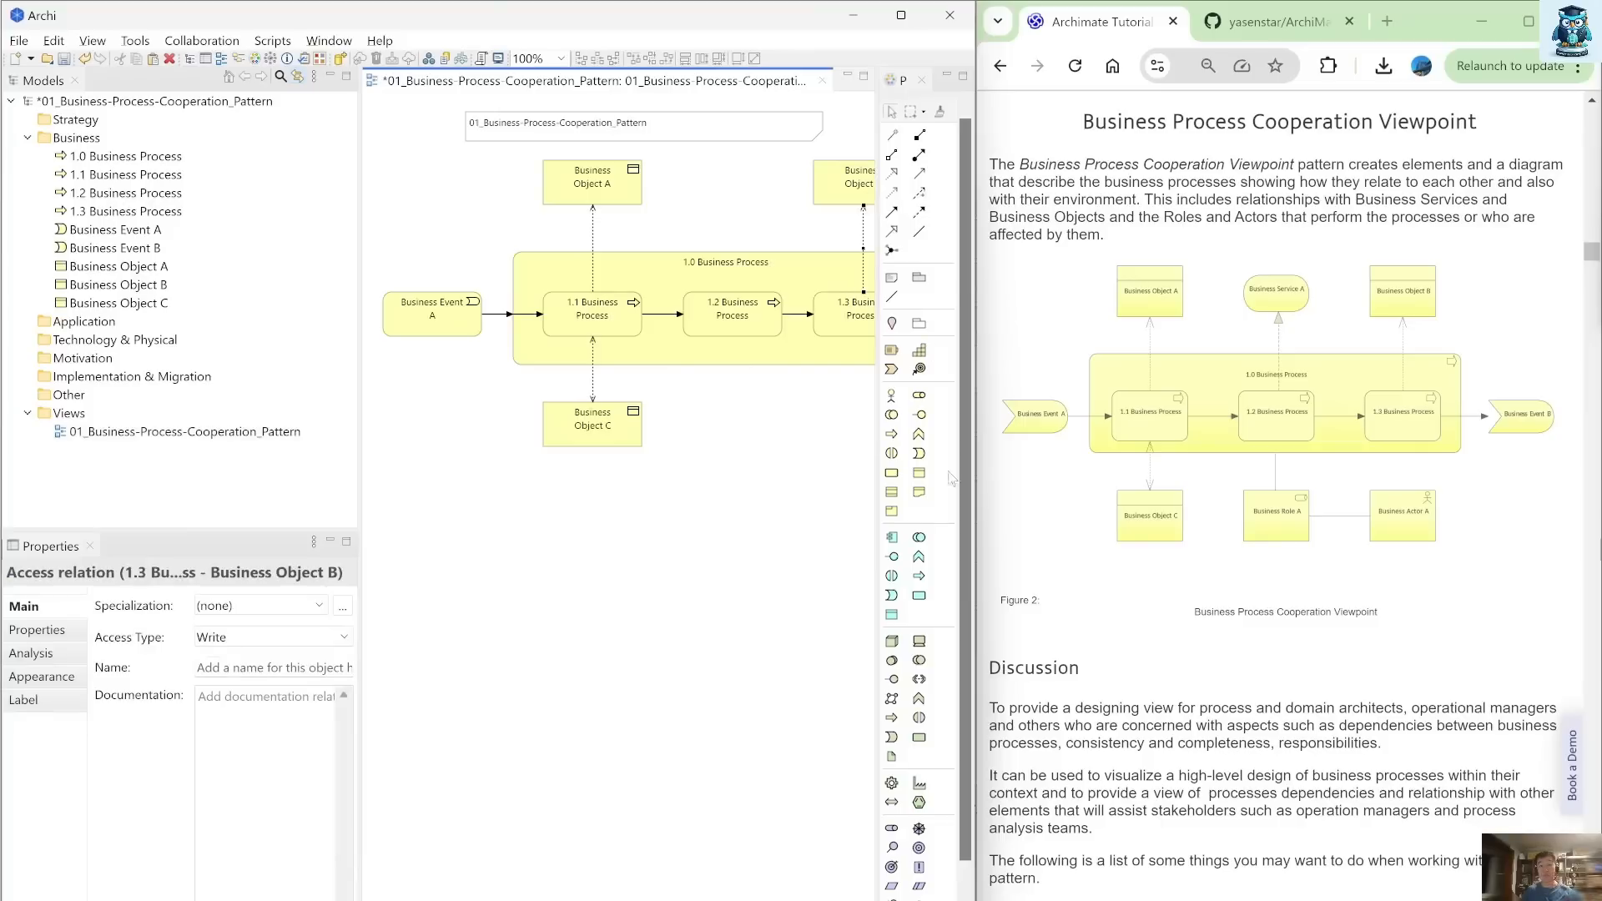
Add a Business Service between Business Object A and Business Object B and align it directly above 1.2 Business Process
left_click(891, 474)
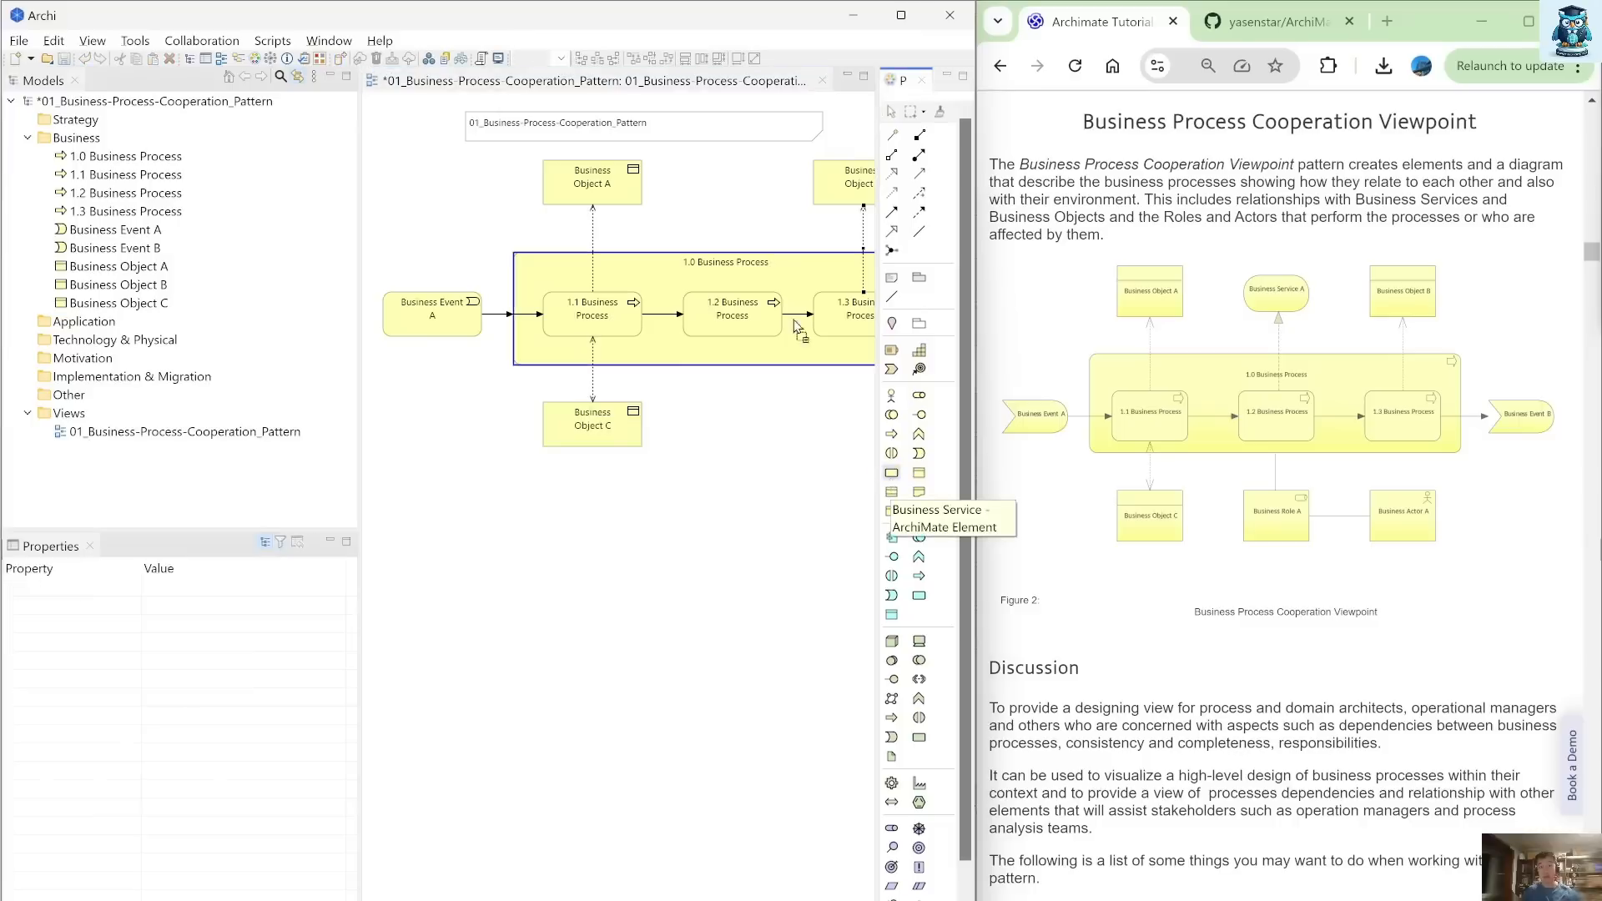
left_click(689, 166)
left_click(744, 234)
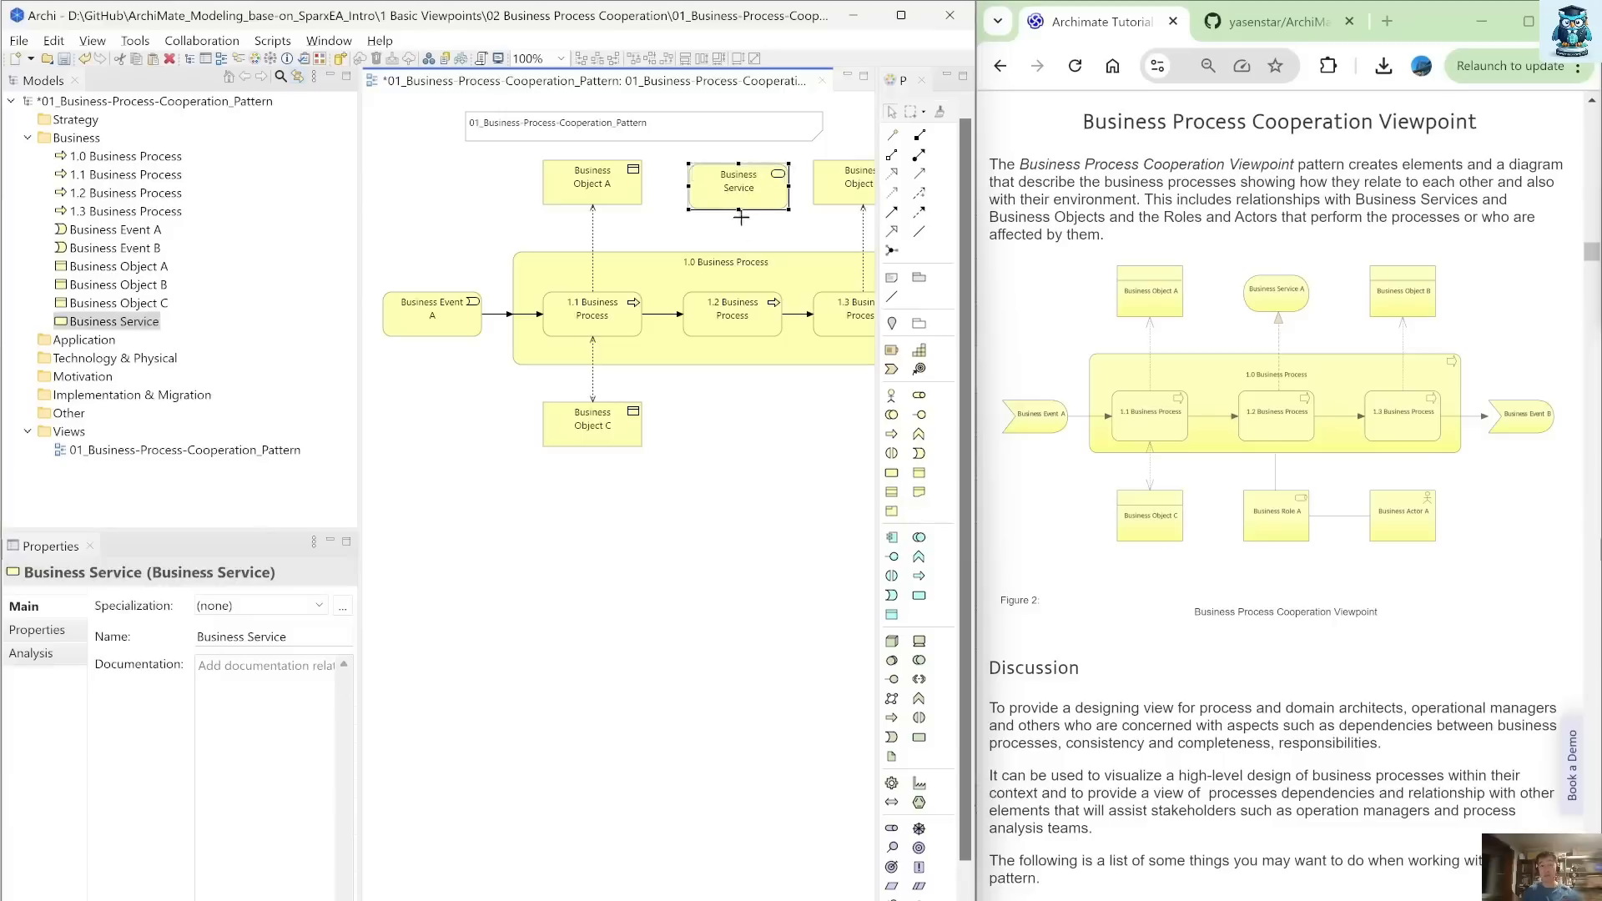
left_click(736, 192)
left_click_drag(736, 192, 730, 188)
Draw a Realization relation from 1.2 Business Process to the Business Service
left_click(891, 135)
left_click(753, 307)
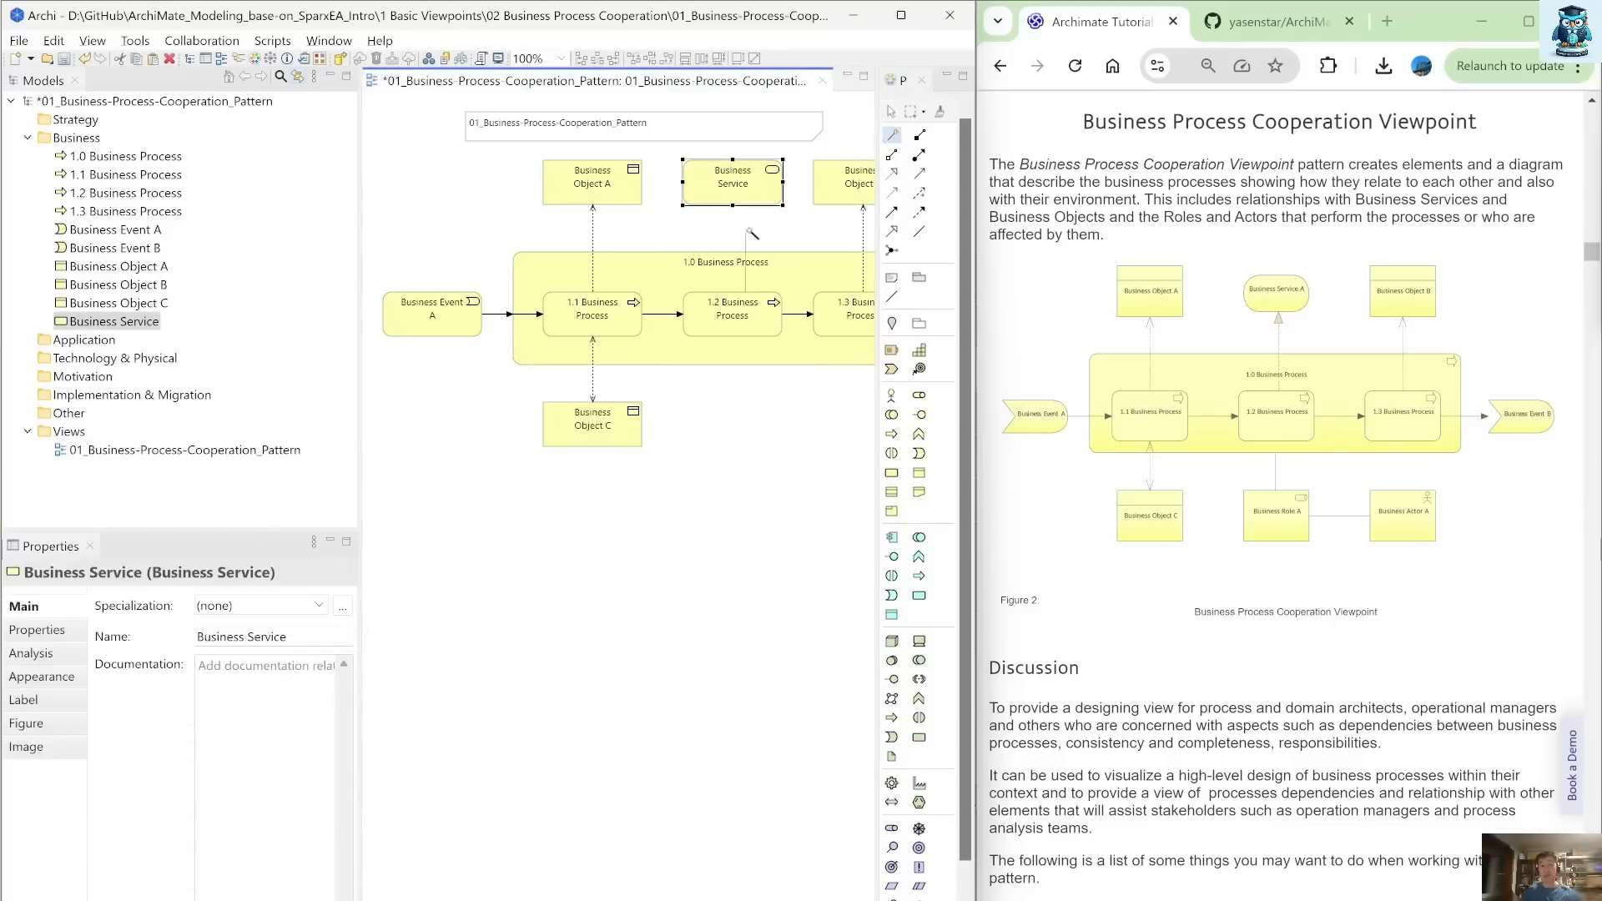
left_click(750, 187)
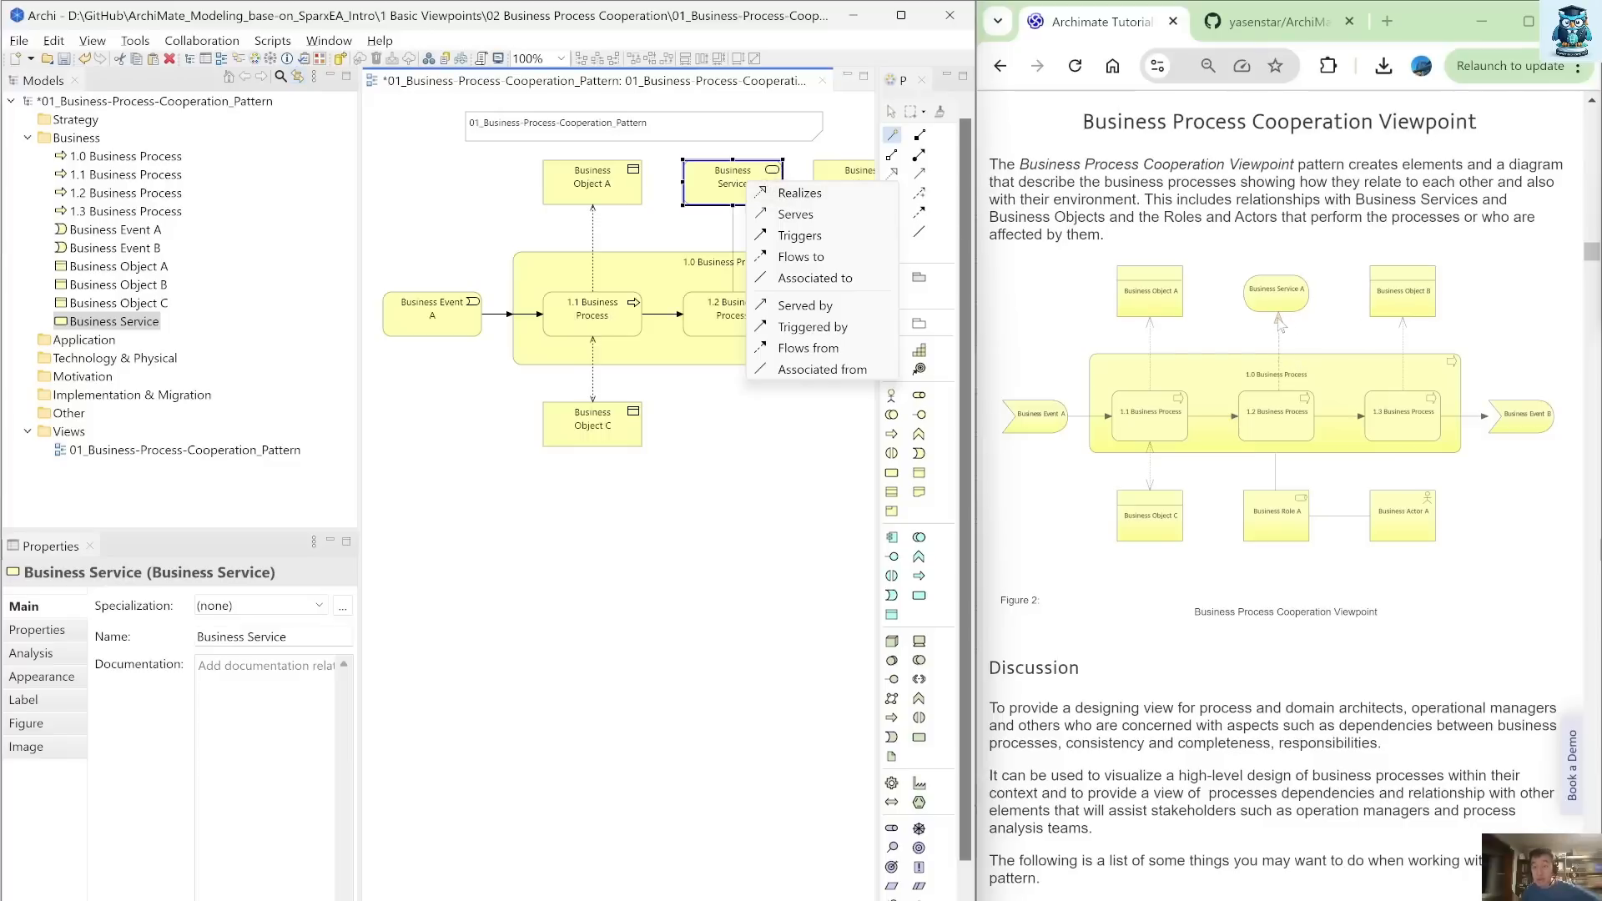
left_click(797, 195)
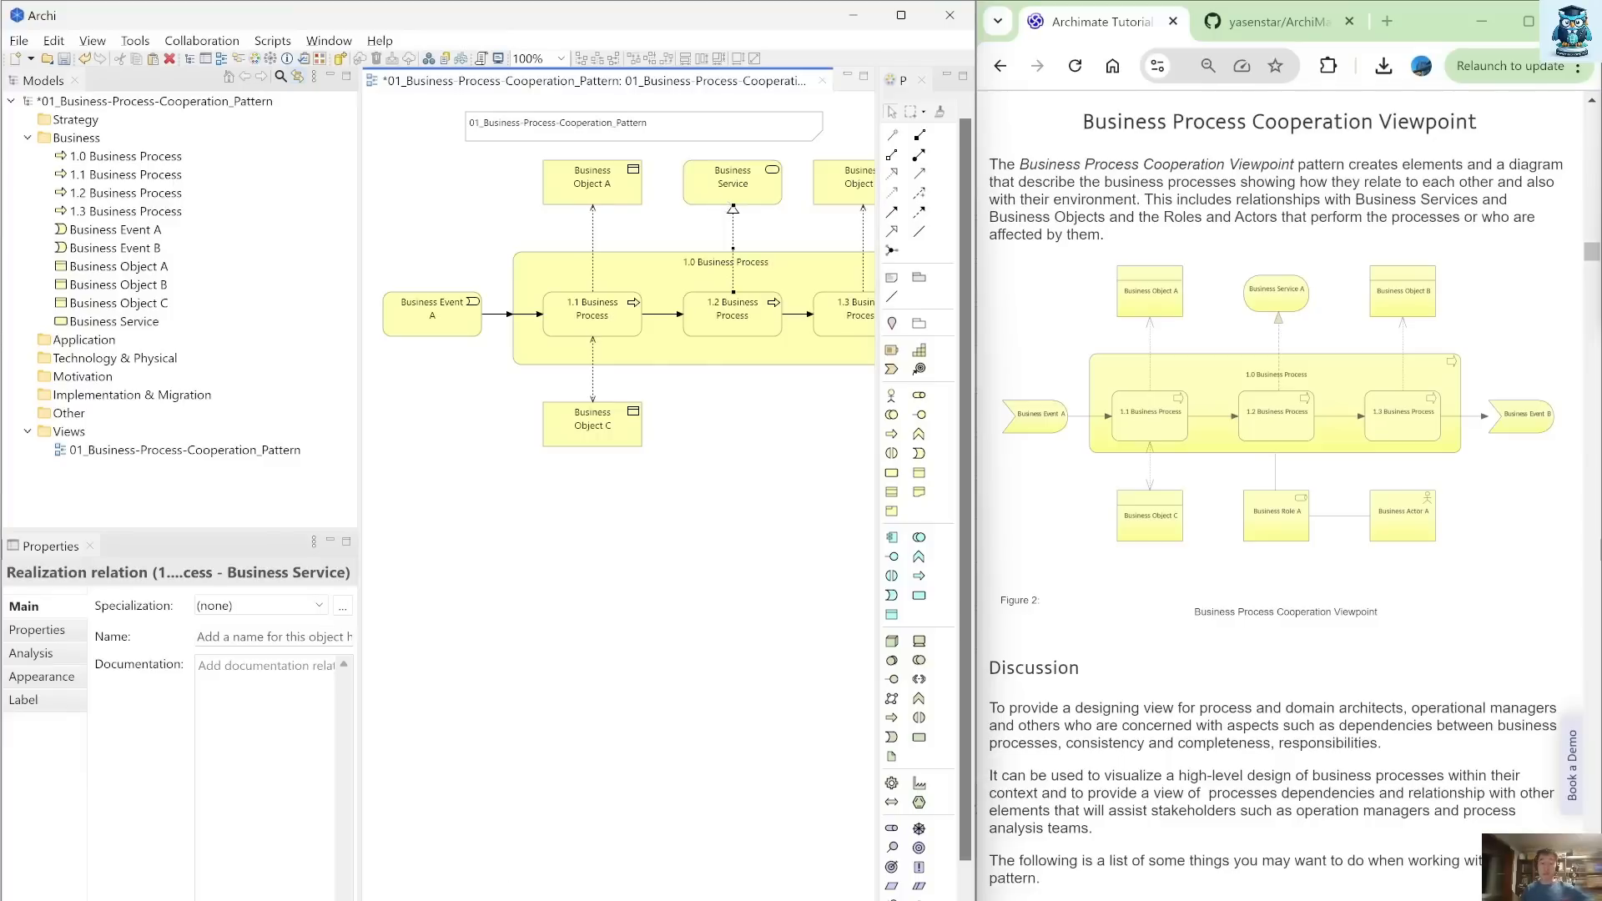
Add a Business Role below 1.2 Business Process, level with Business Object C
scroll(652, 886, "right", 3)
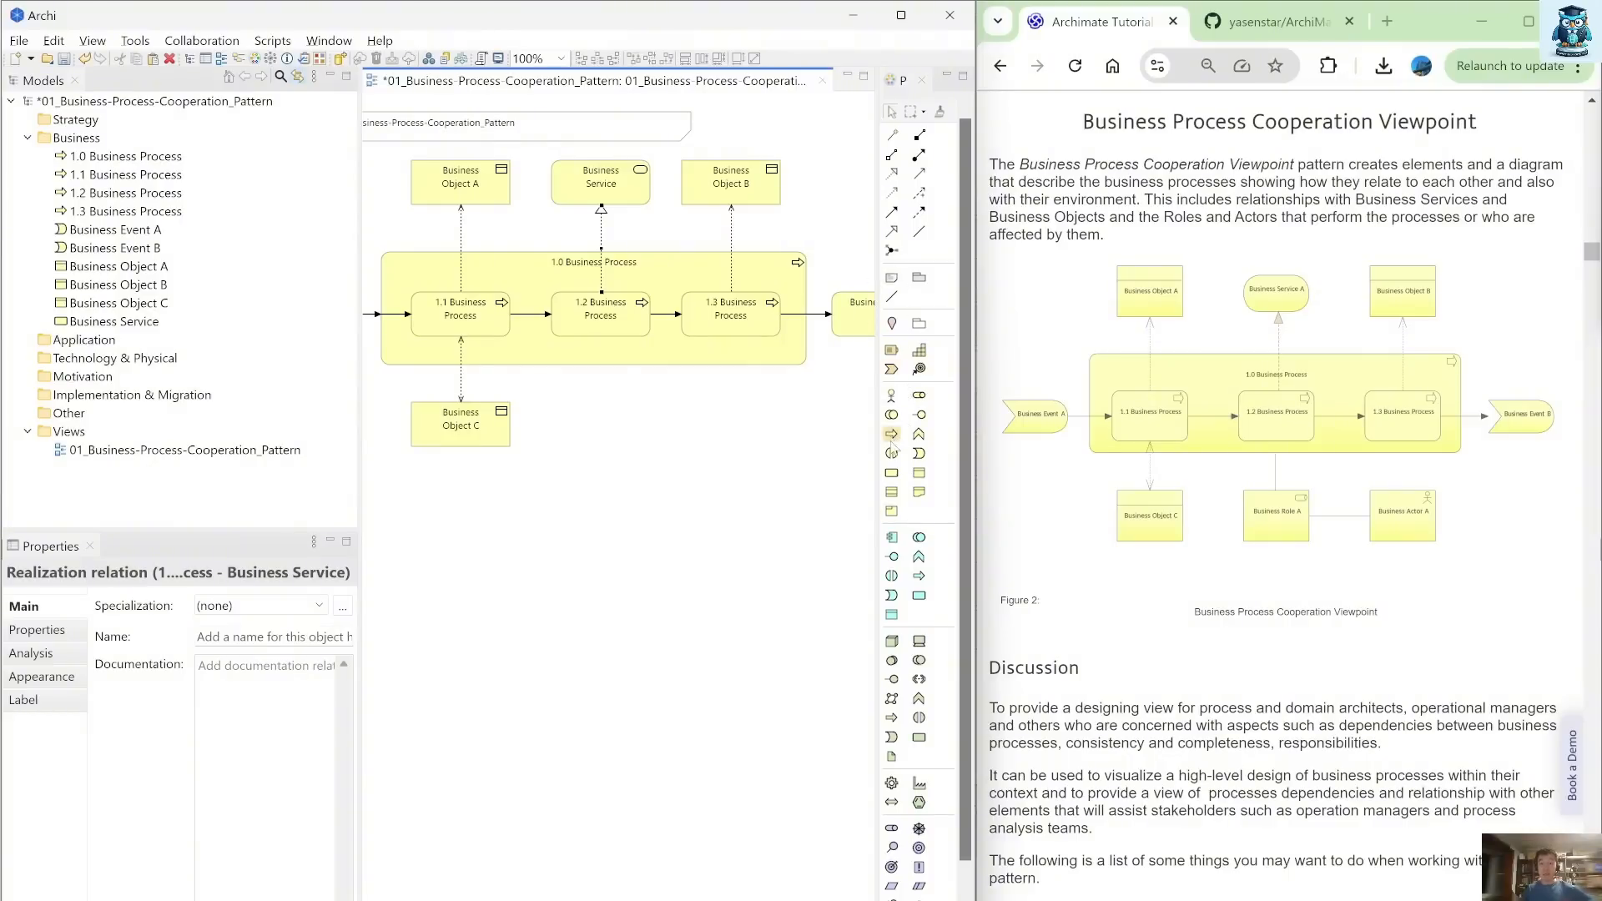
left_click(918, 394)
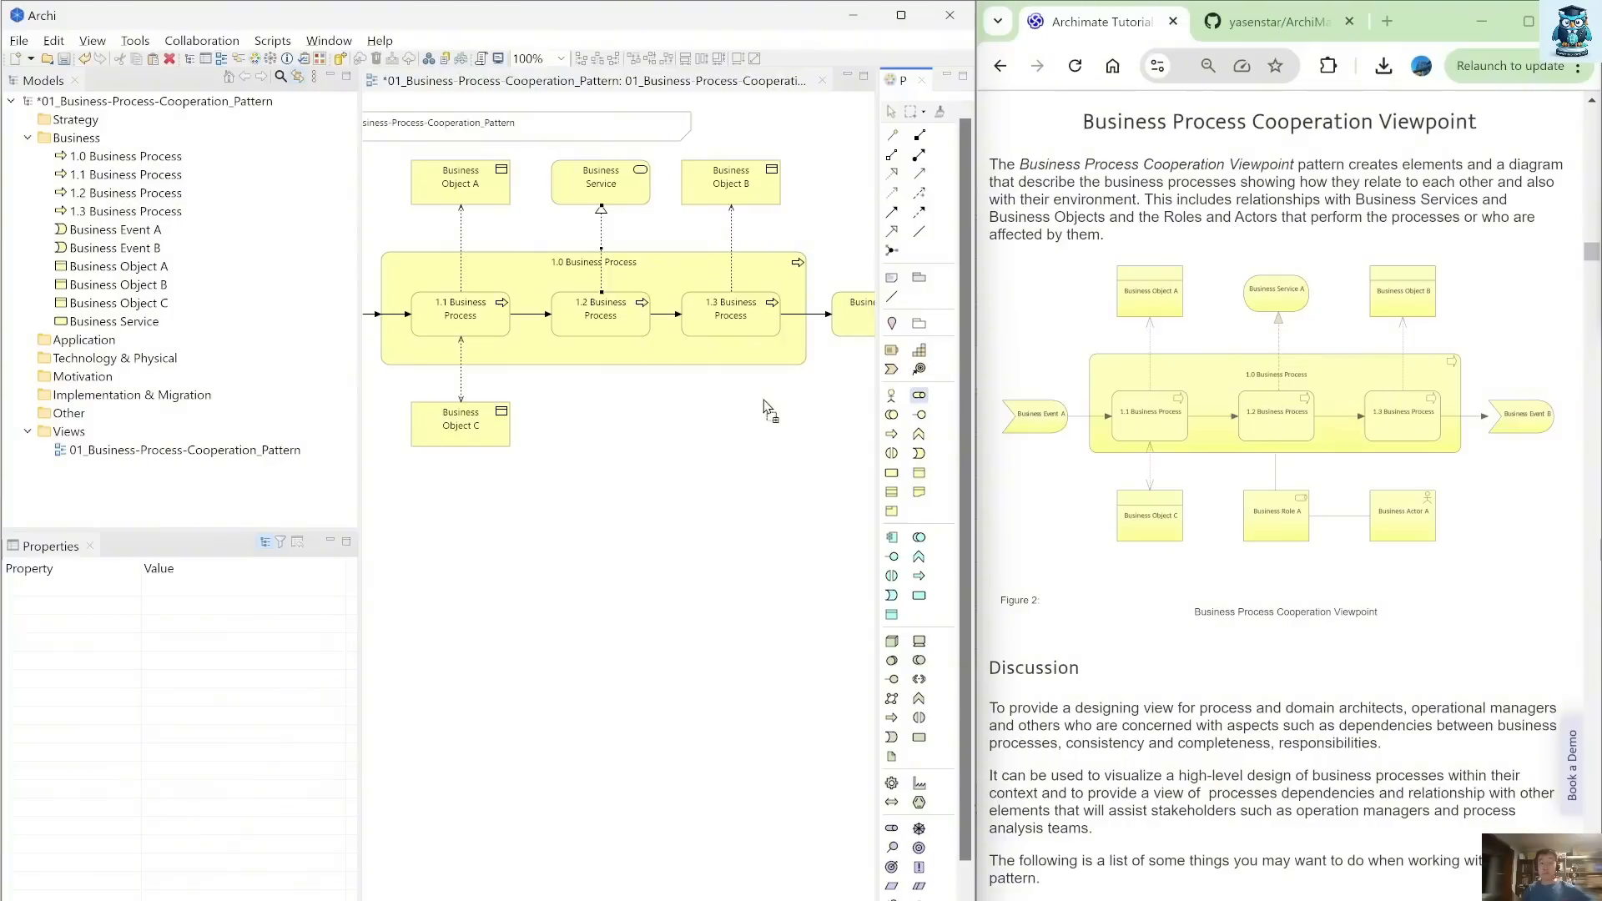
left_click(552, 401)
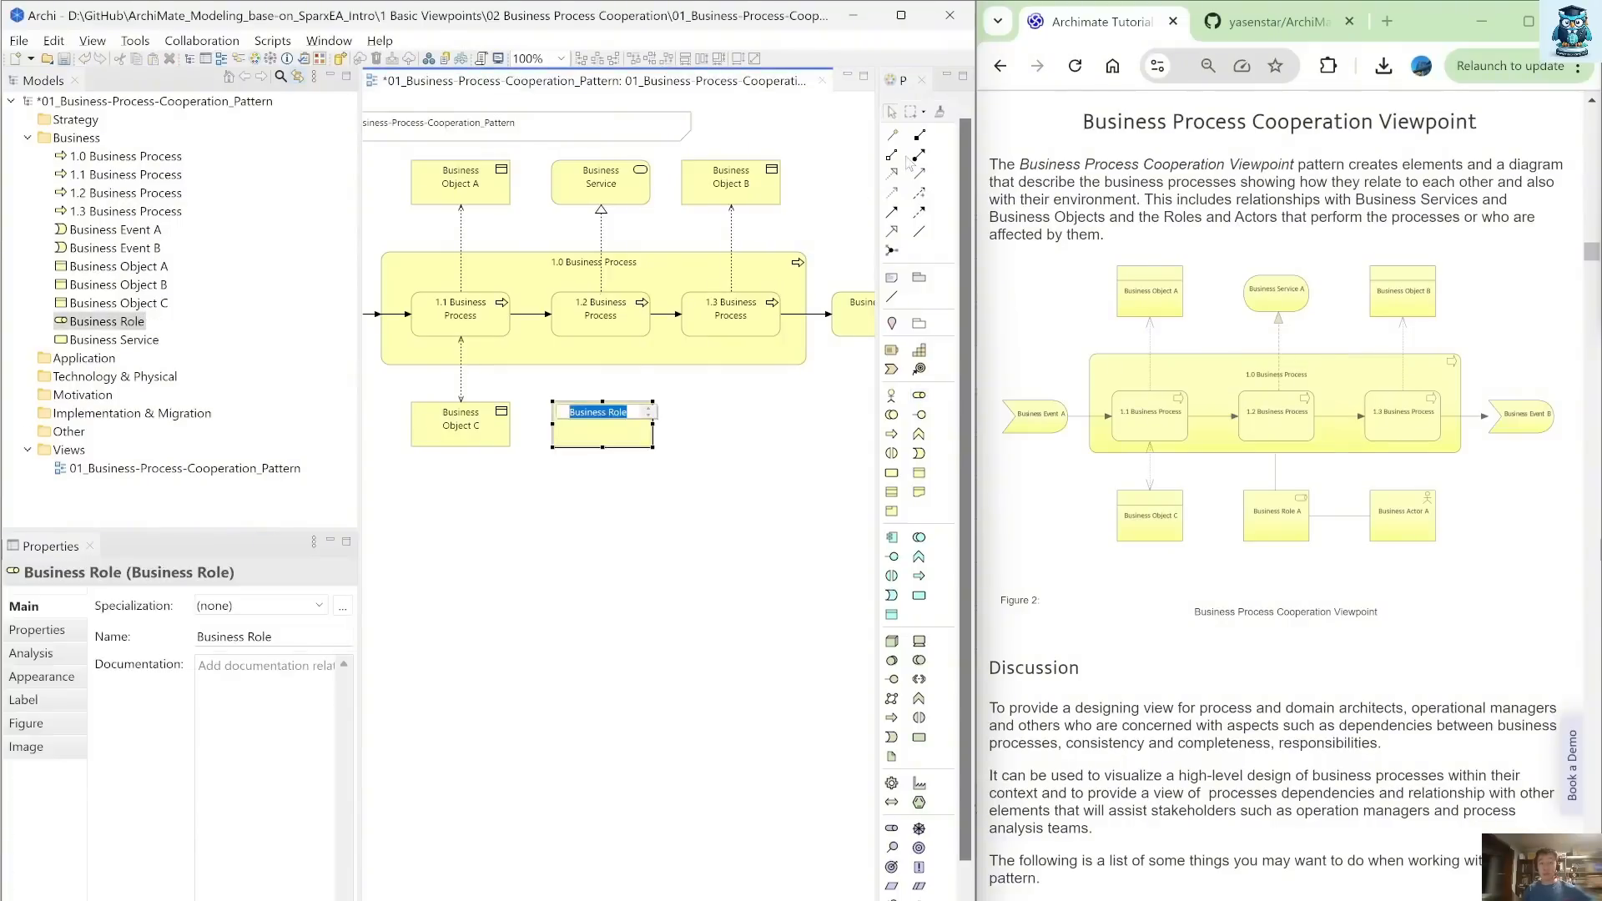
Create an Assignment relation from the Business Role to 1.2 Business Process and reconnect its process end to the enclosing 1.0 Business Process
left_click(891, 134)
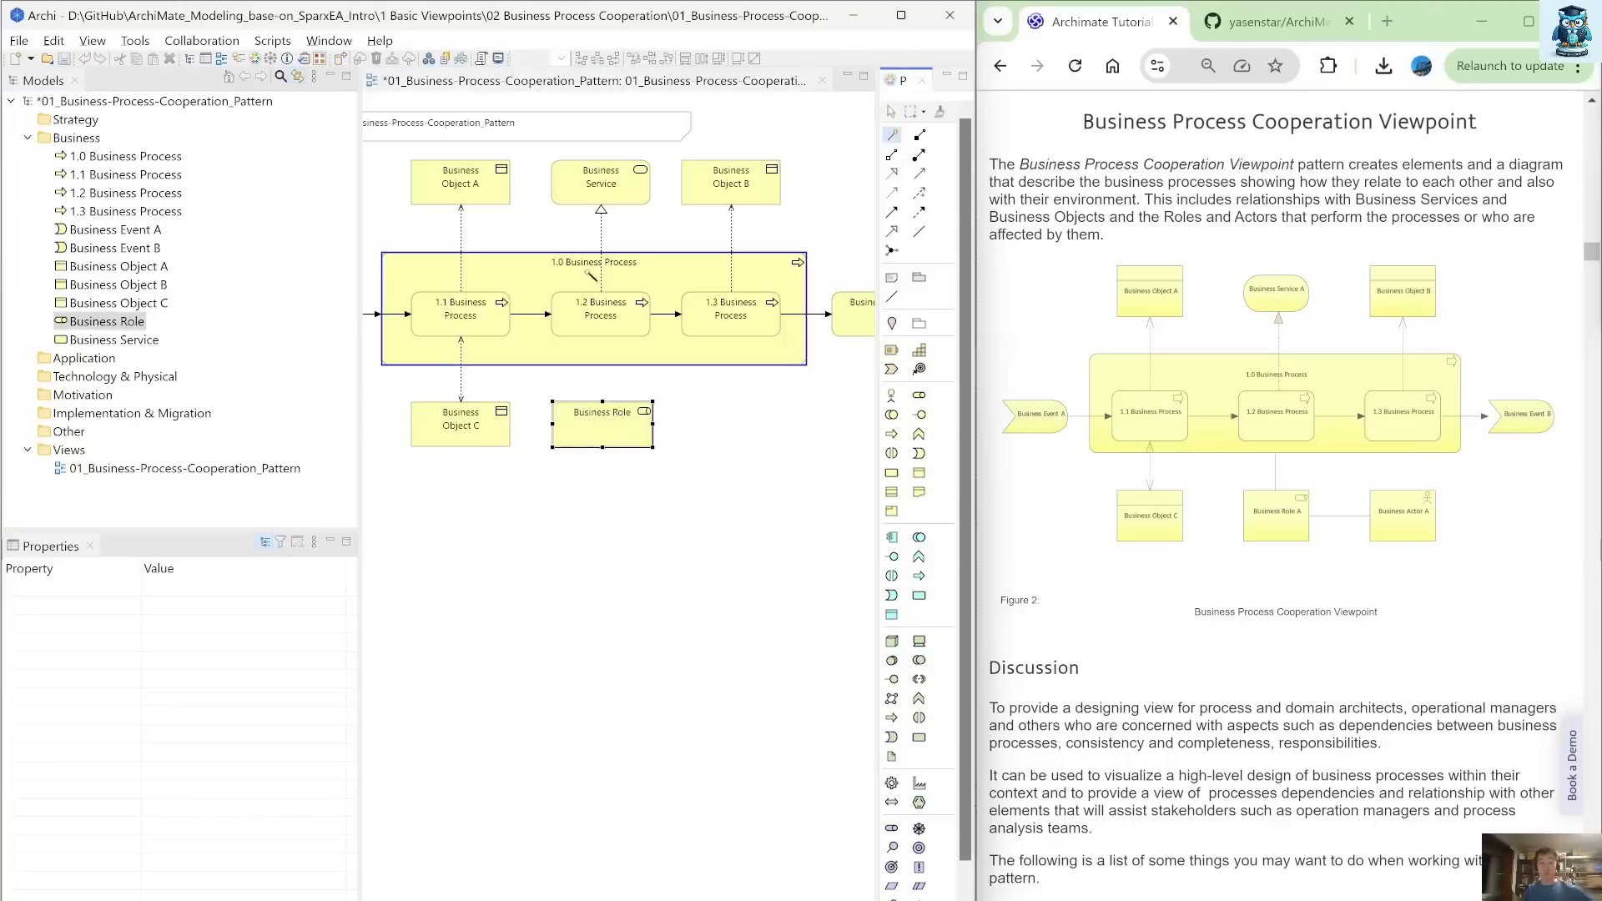
left_click(610, 315)
left_click(601, 434)
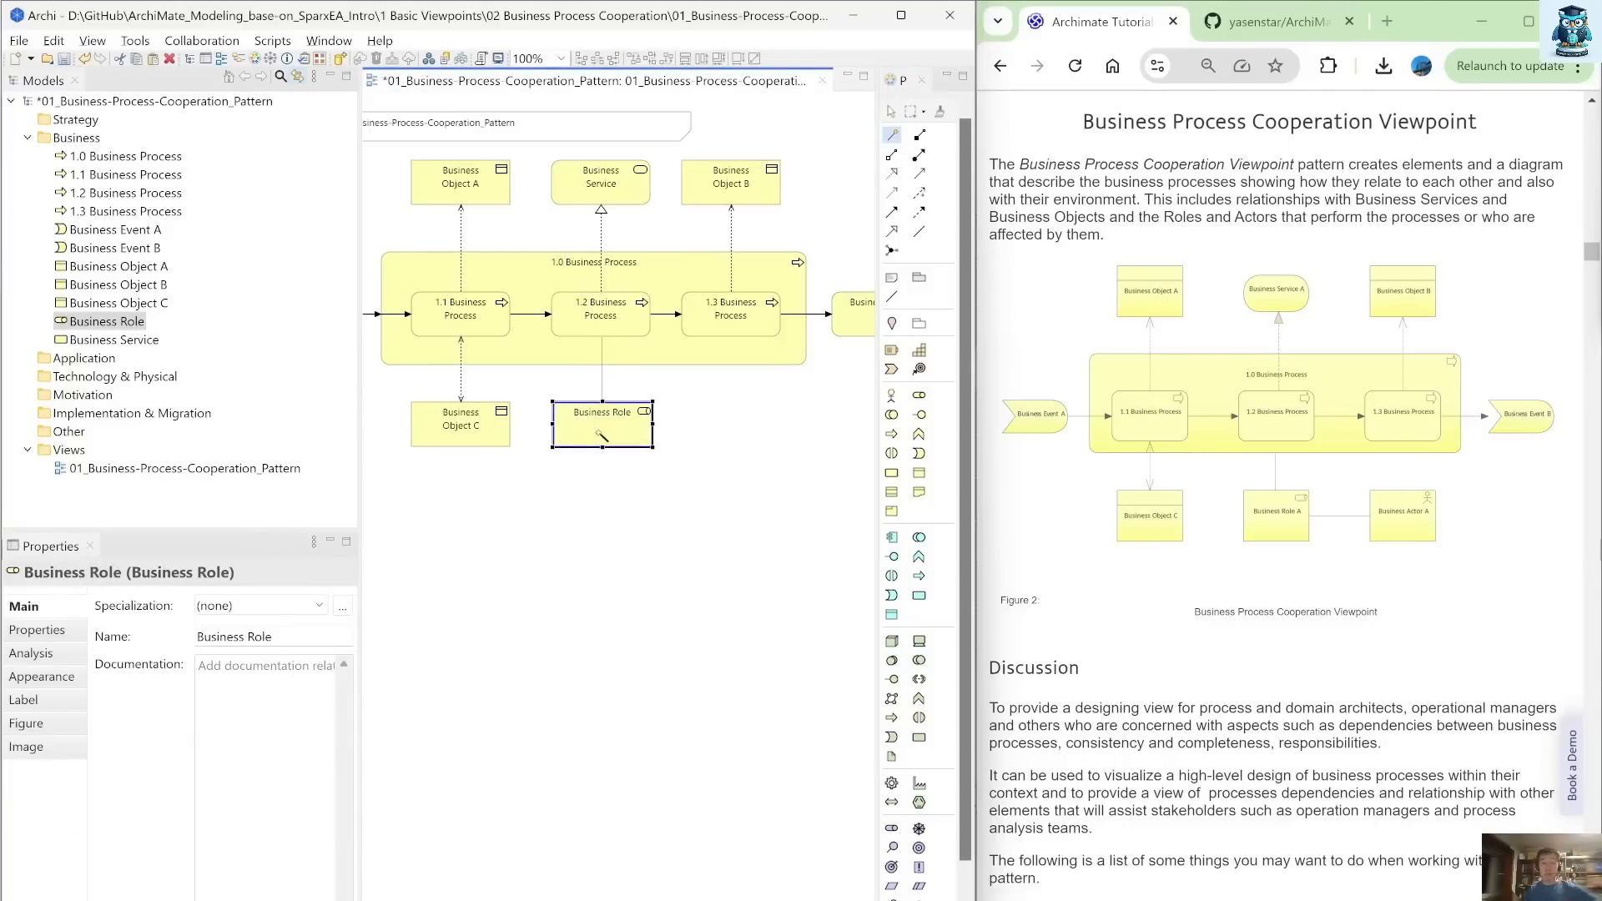
left_click(601, 434)
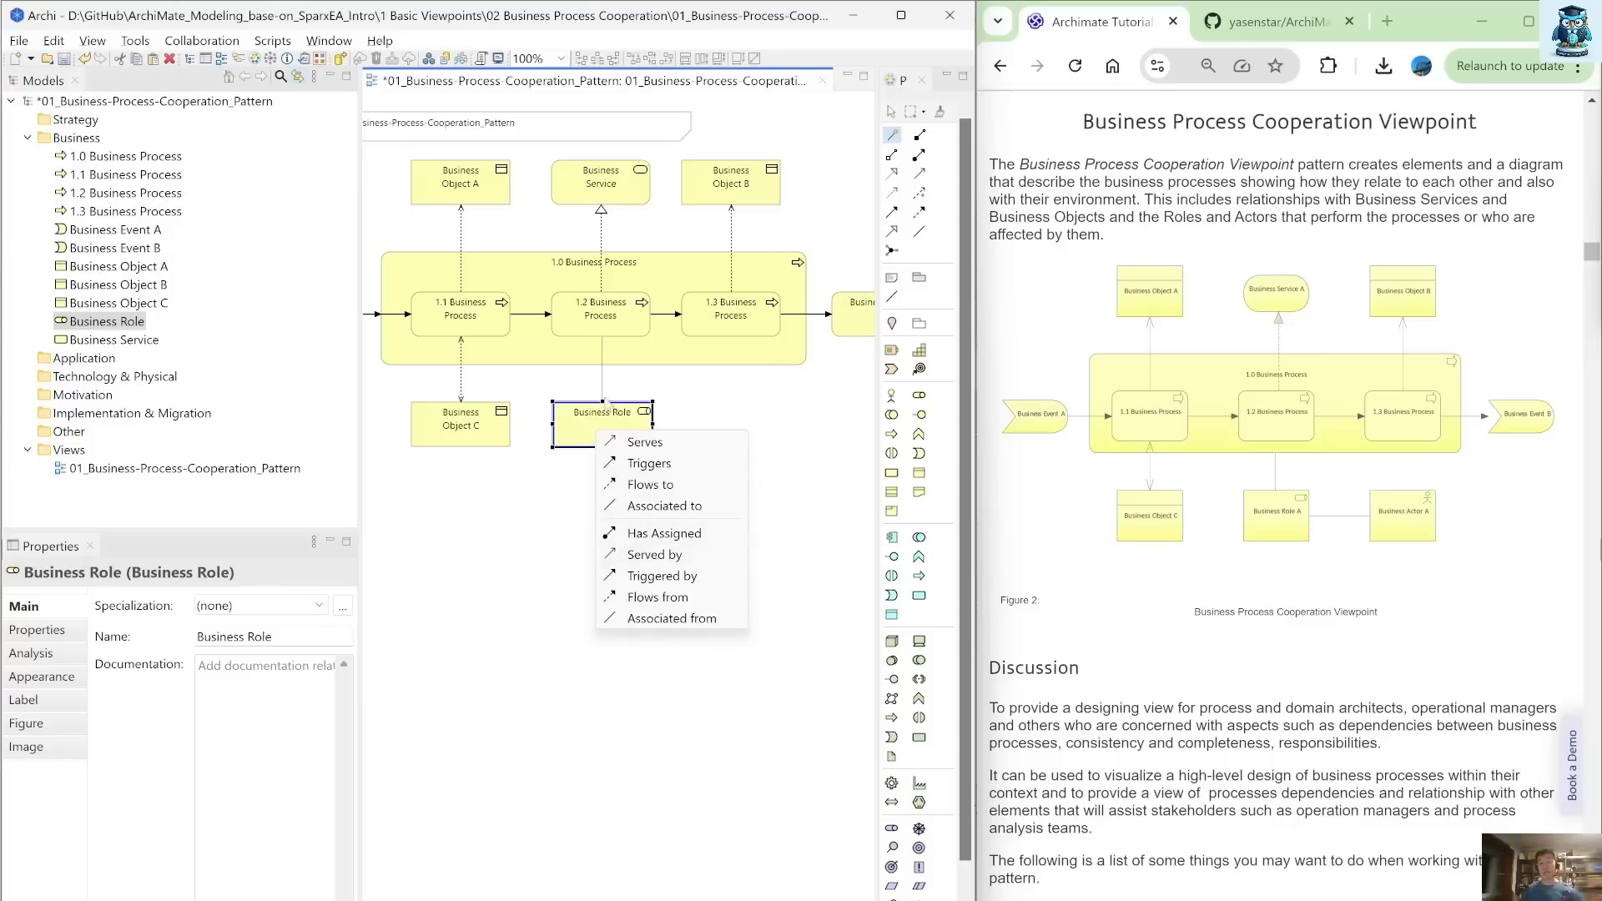
left_click(664, 533)
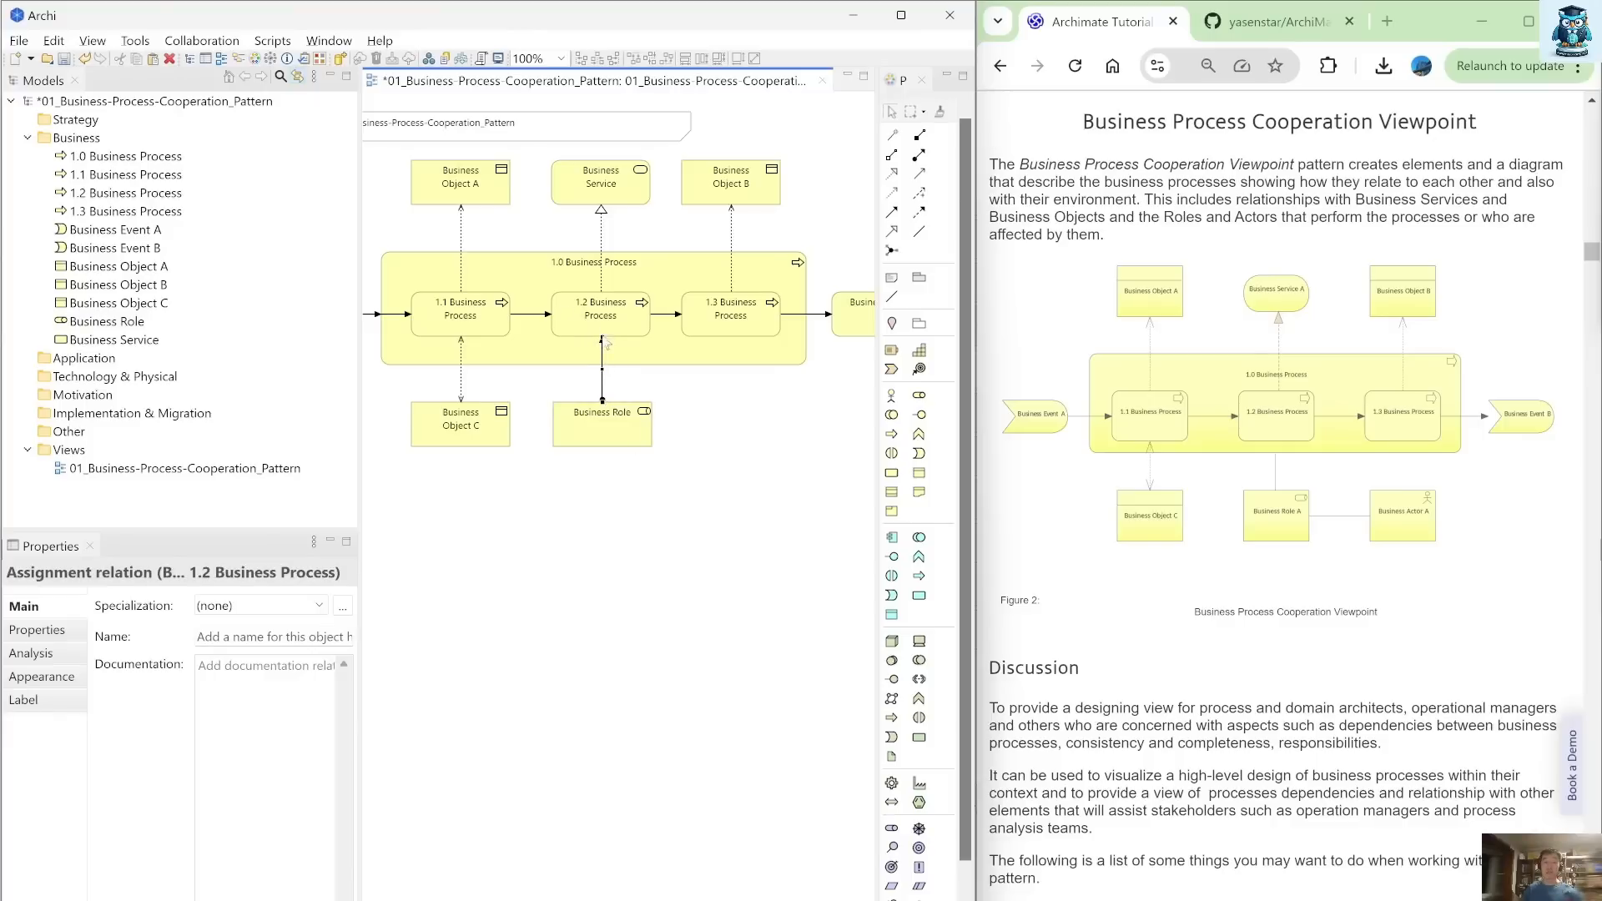
mouse_move(602, 339)
left_mouse_down()
mouse_move(600, 393)
mouse_move(602, 367)
left_mouse_up()
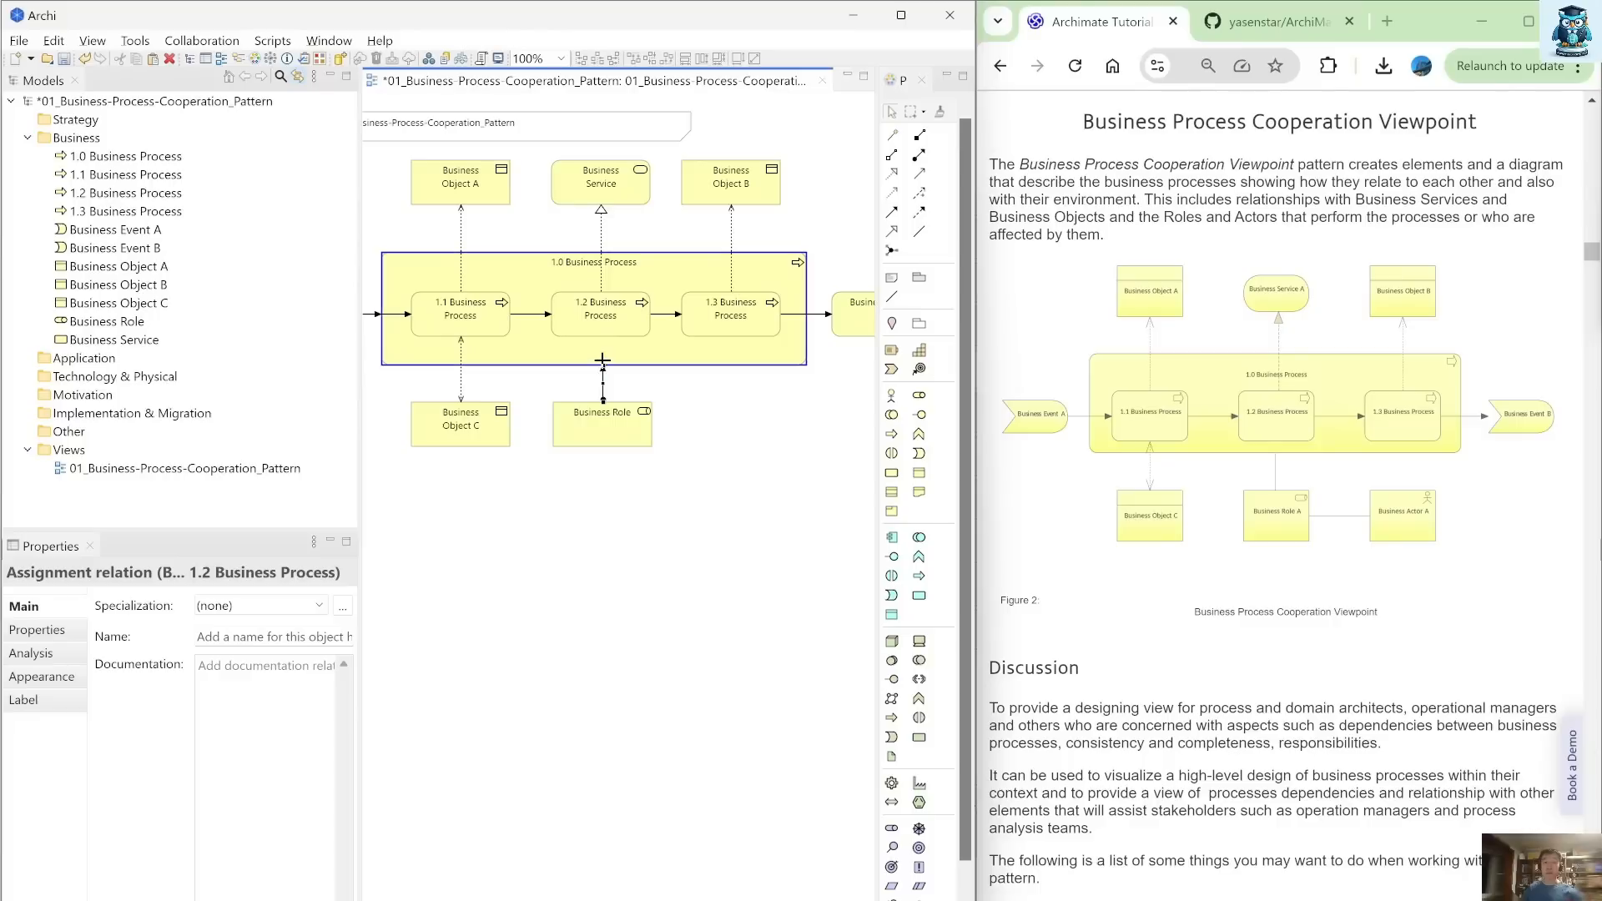
left_click(667, 390)
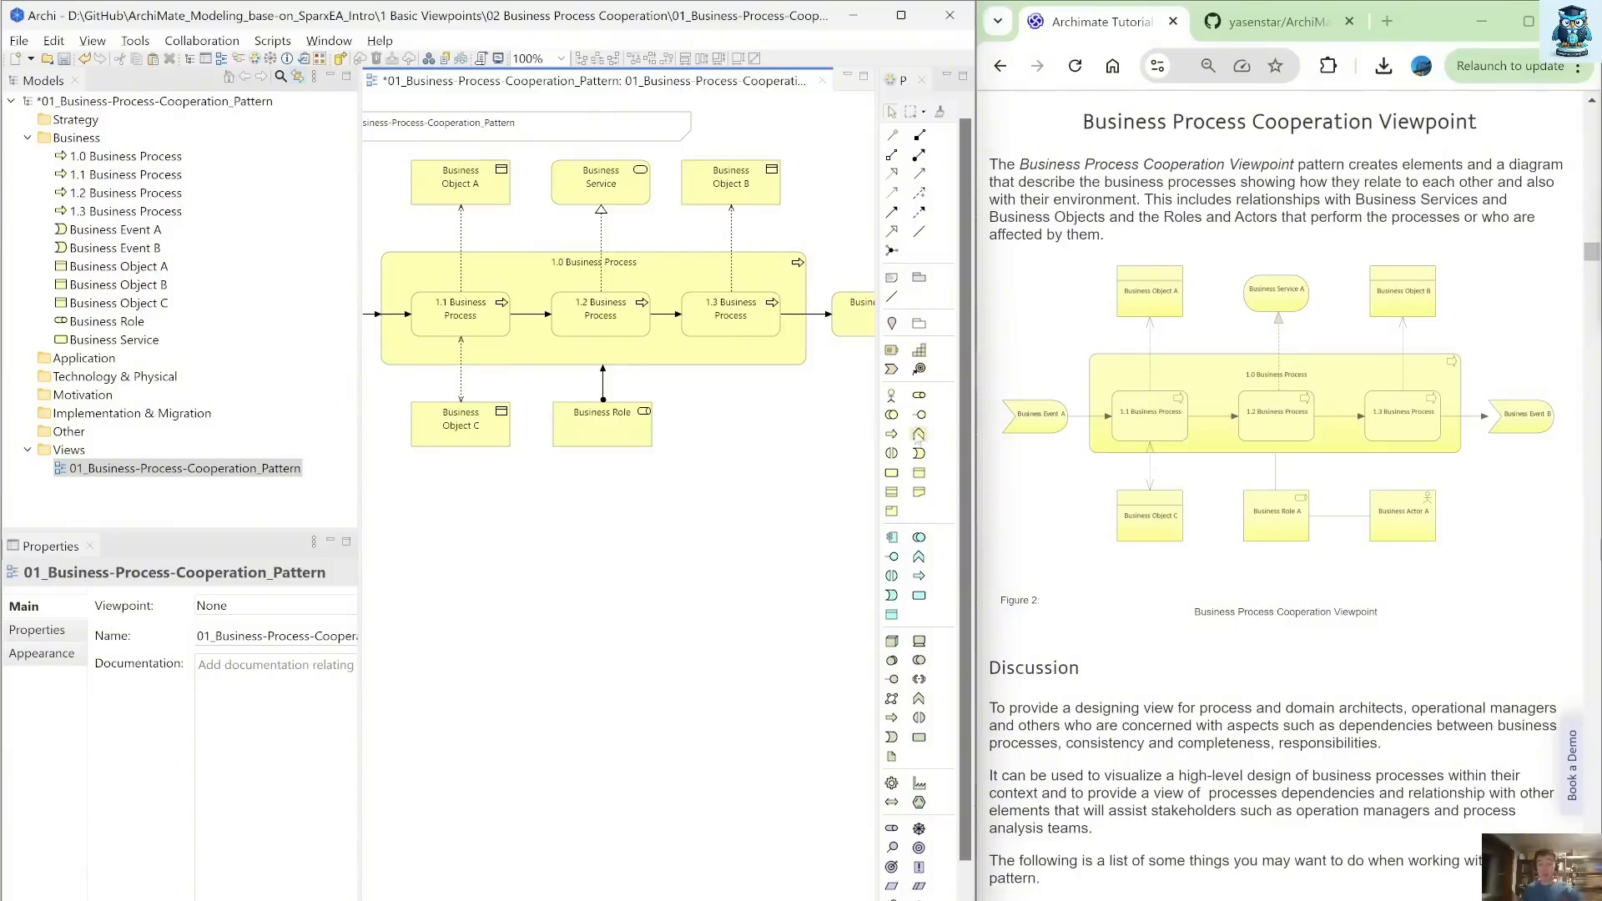
Add a Business Actor beside the Business Role, below 1.3 Business Process, and connect it to the role with an Assignment relation from the actor
left_click(891, 397)
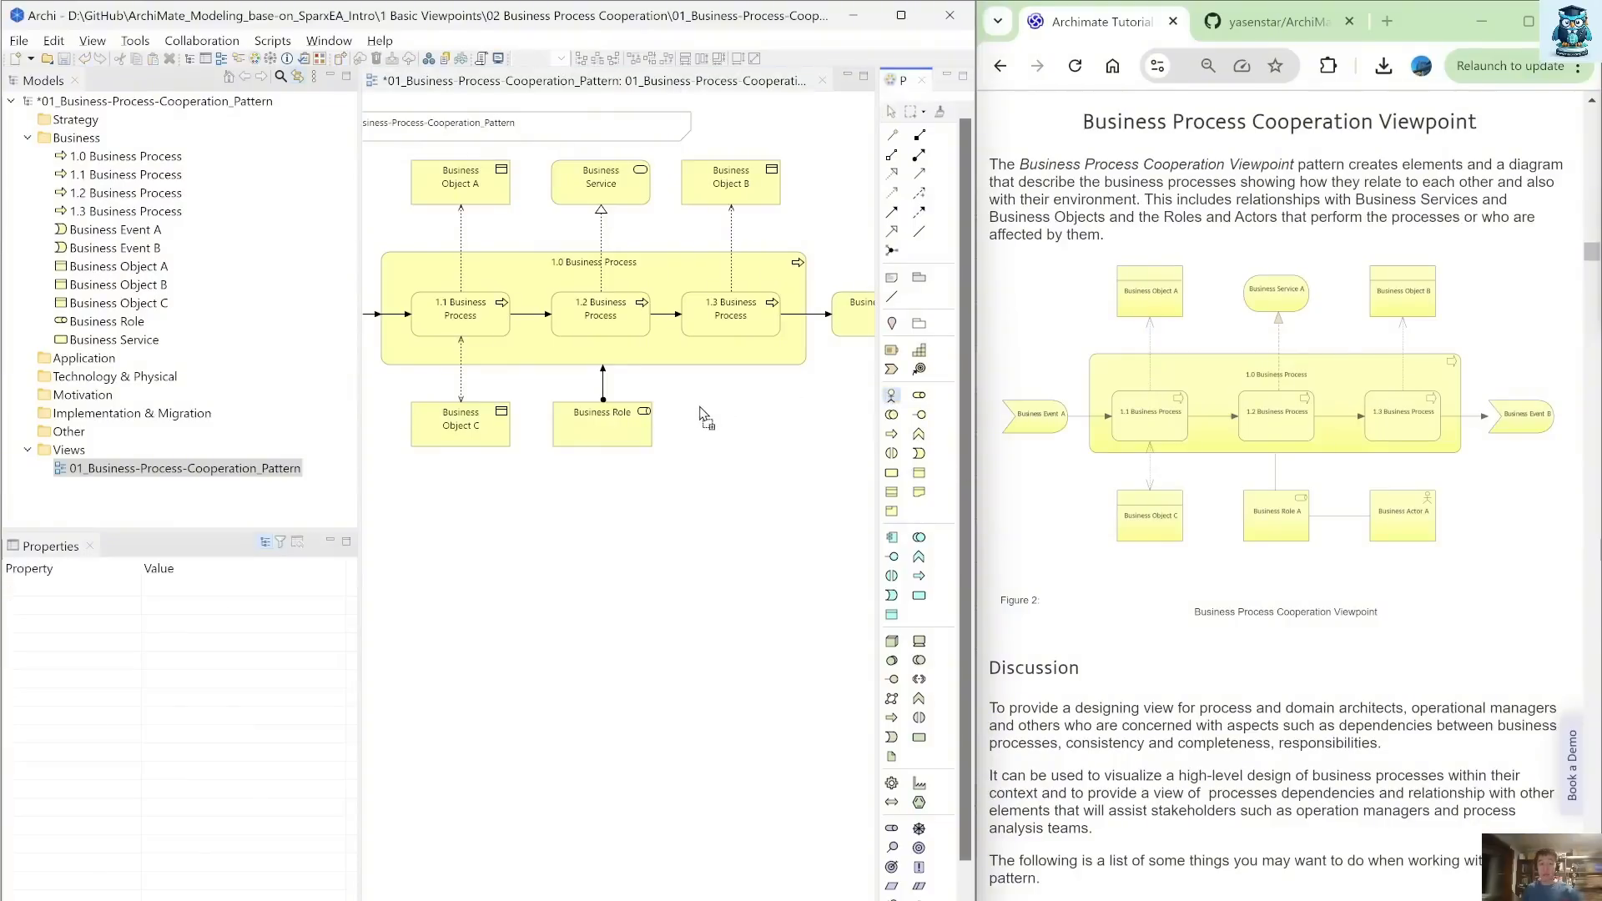
left_click(707, 414)
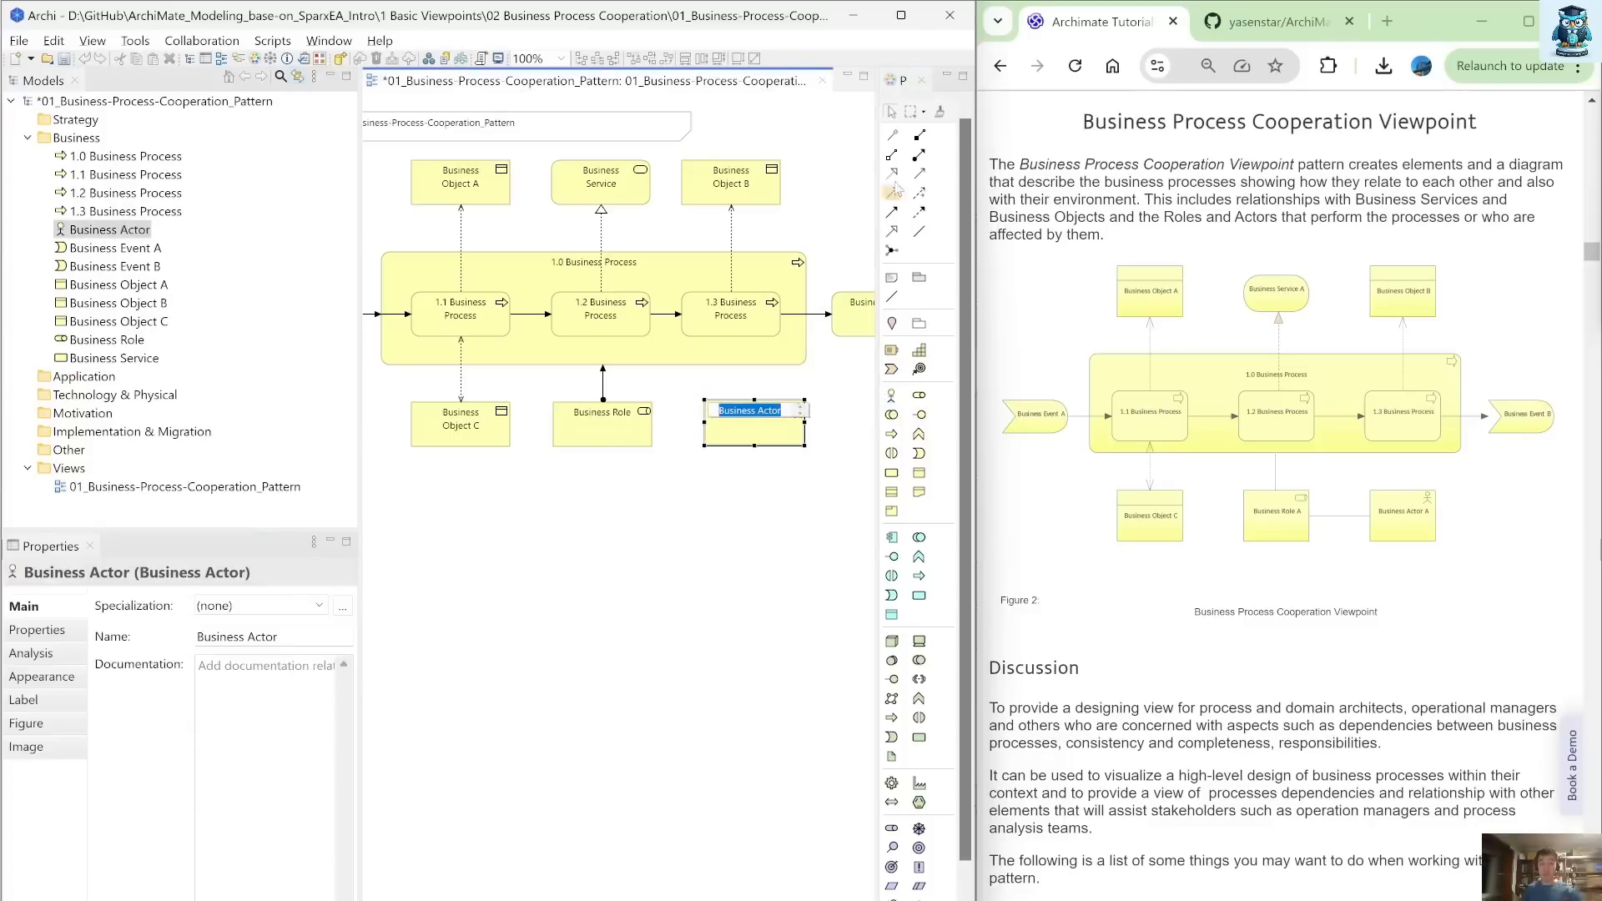
left_click(891, 136)
left_click(634, 421)
left_click(734, 427)
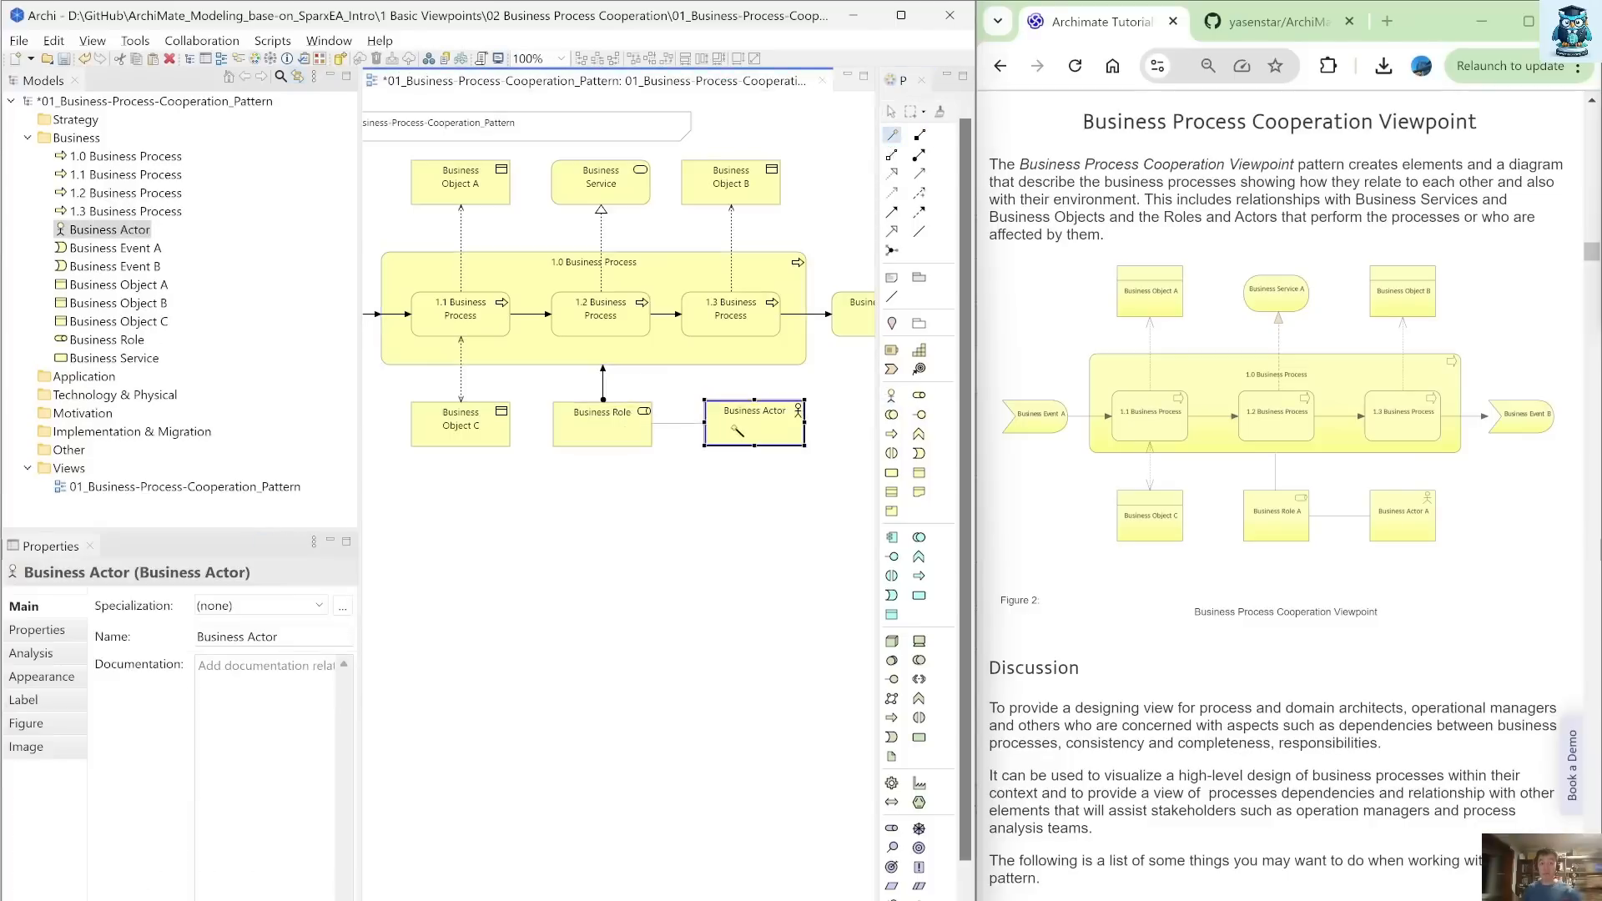
left_click(735, 428)
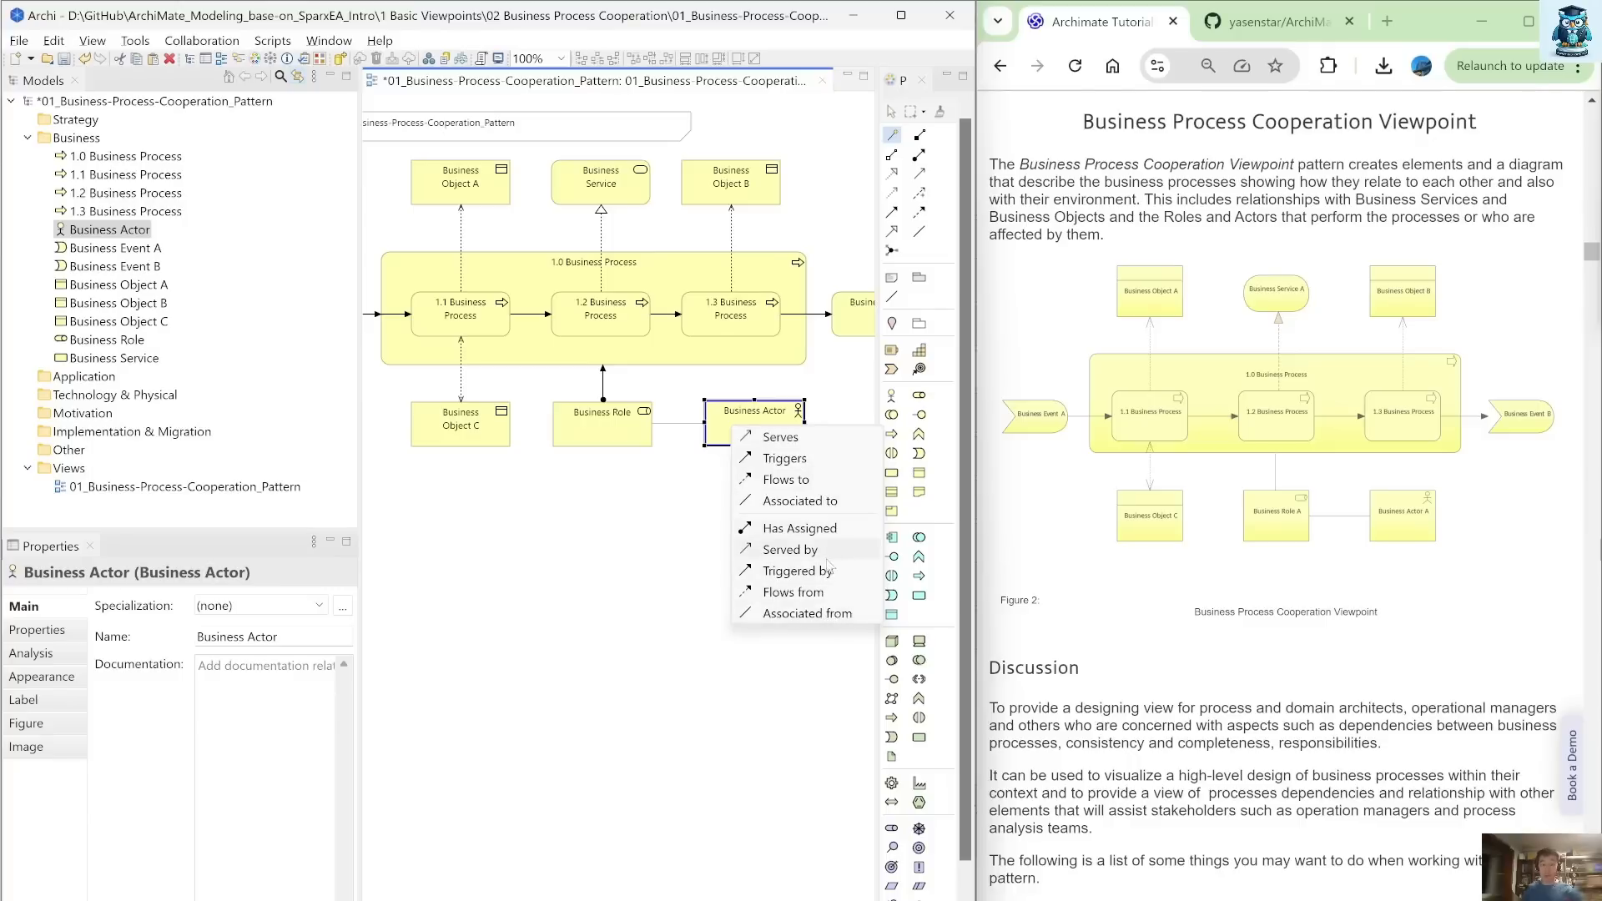
left_click(795, 530)
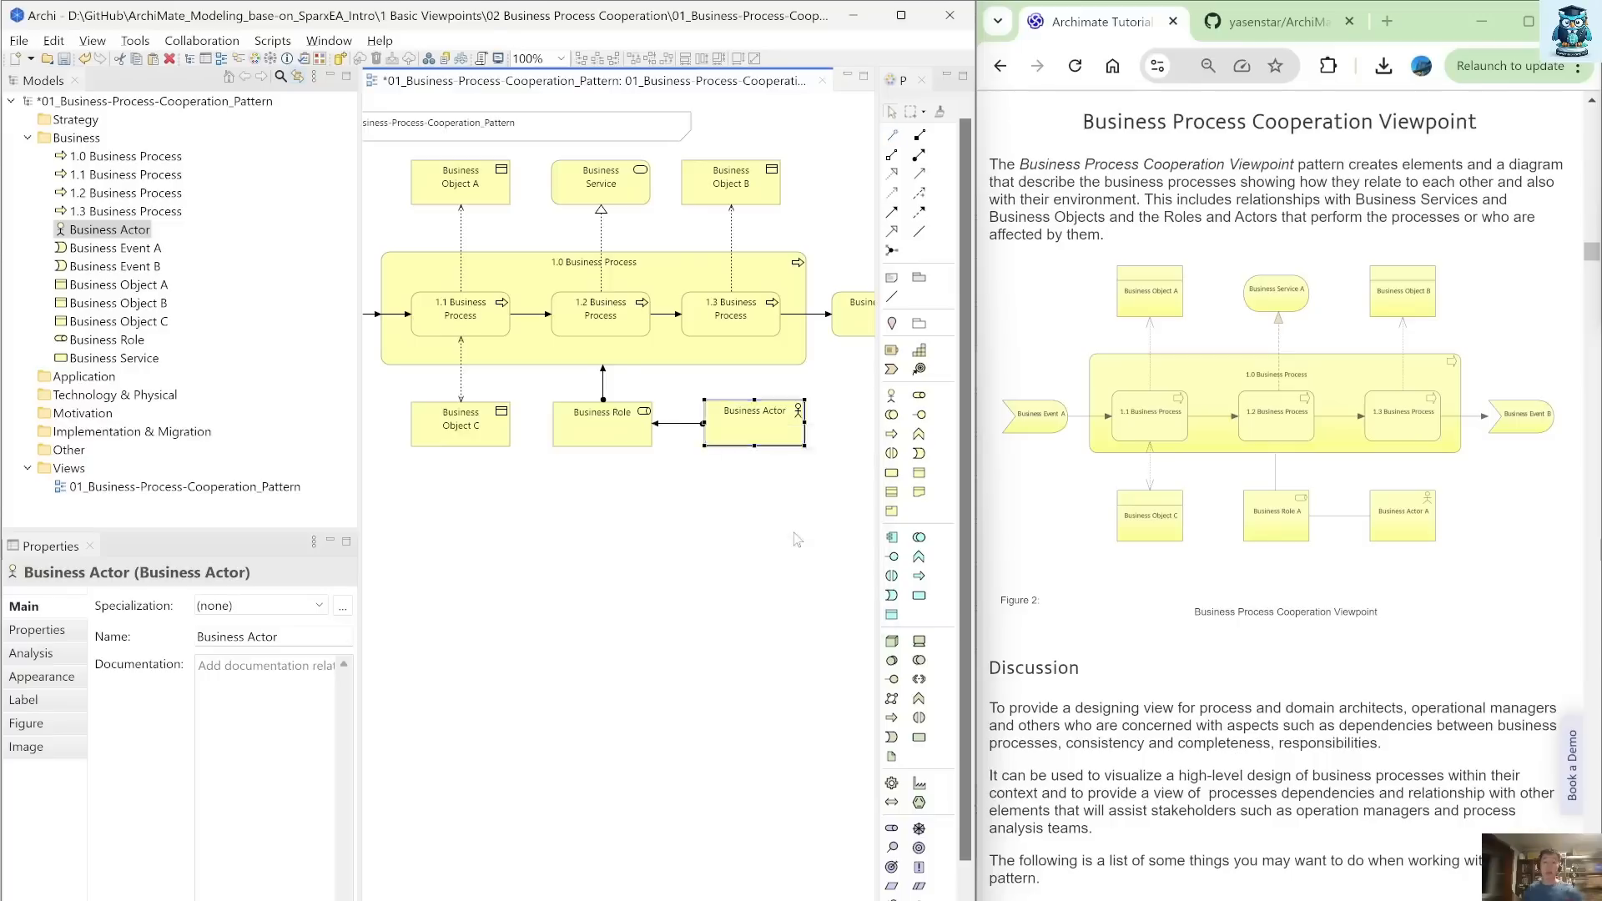
Examine the tutorial's Discussion section below the reference diagram for suggested adaptations and follow-up work on the pattern
left_click(694, 534)
left_click(772, 434)
scroll(1217, 512, "down", 5)
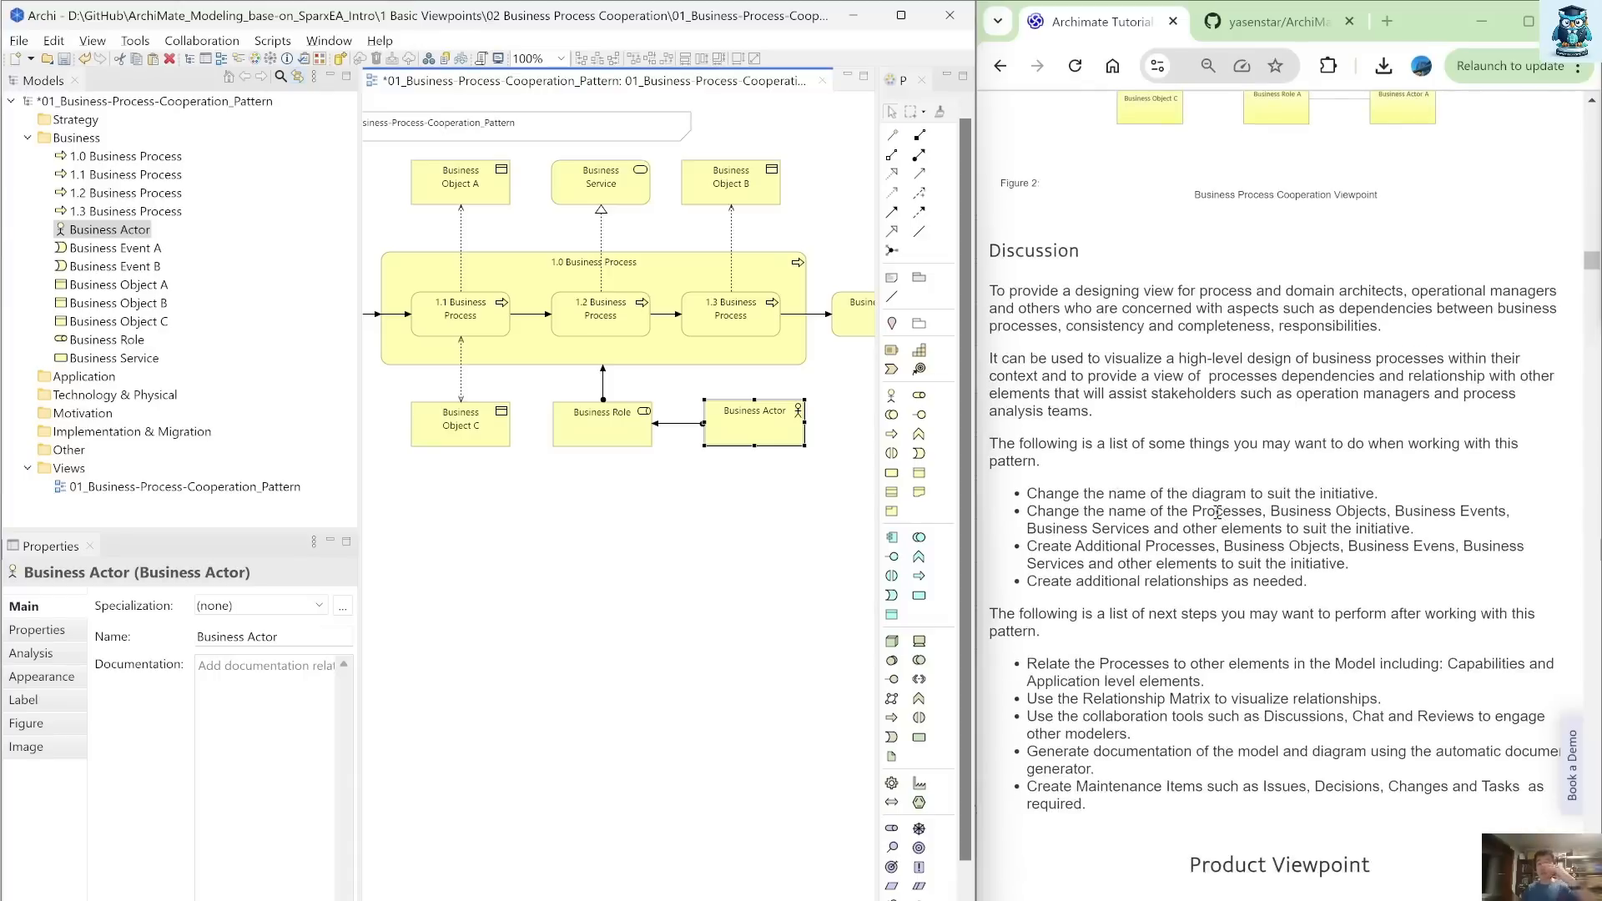